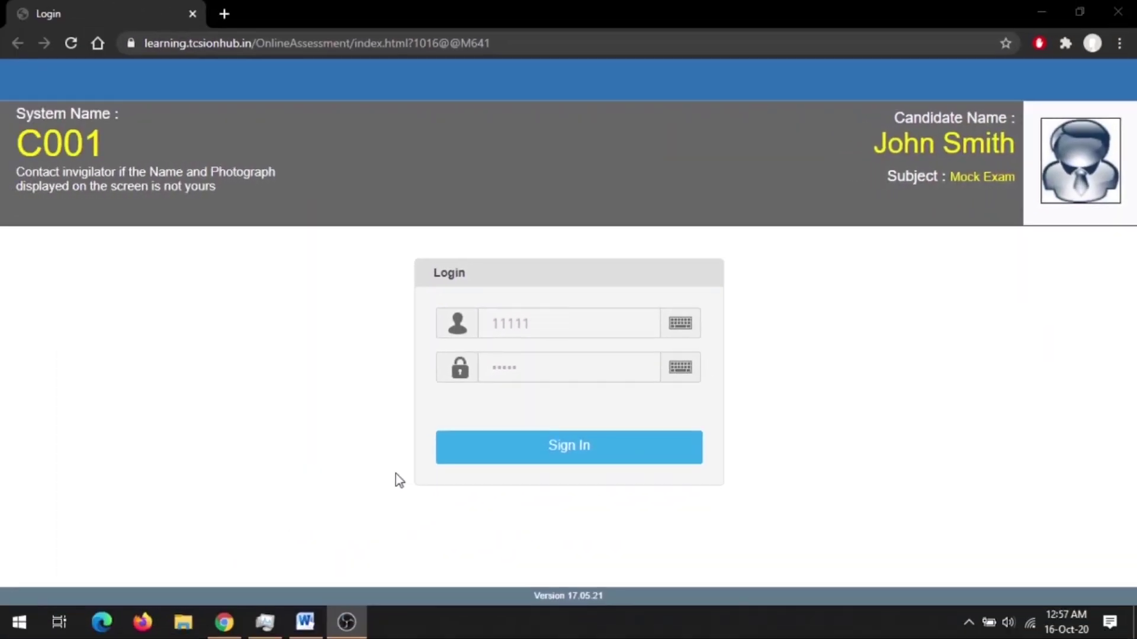
Sign in to the mock exam and read the general instructions, proceeding to the subject-specific instructions.
click(563, 446)
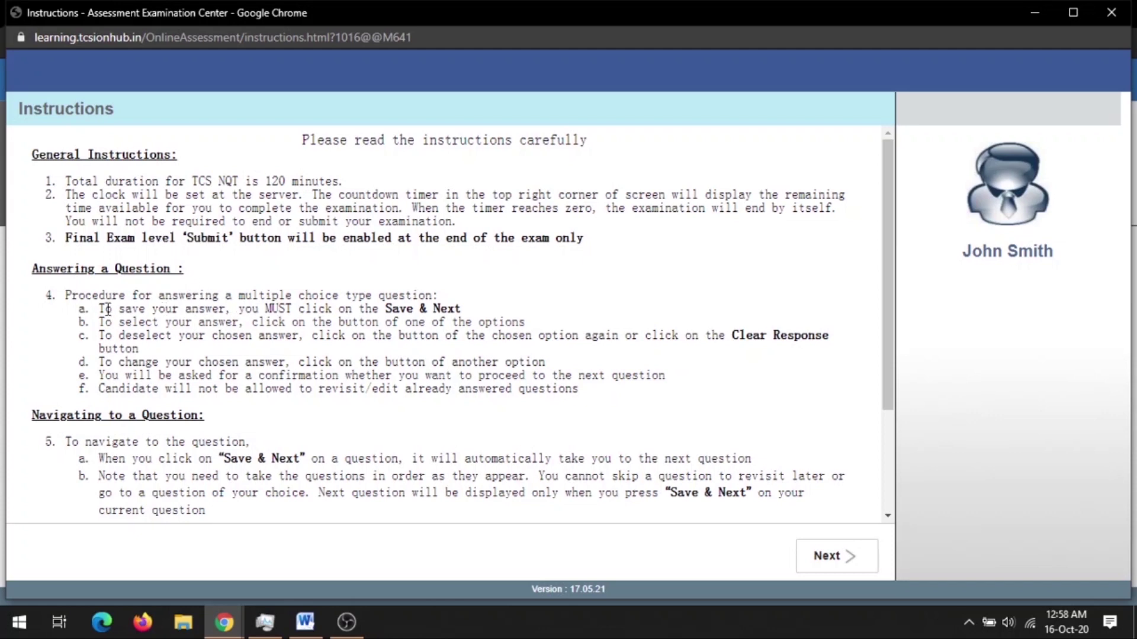
drag(104, 309, 460, 309)
click(309, 344)
drag(248, 335, 496, 343)
click(676, 353)
drag(737, 332, 802, 346)
click(401, 336)
scroll(302, 303, down, 1)
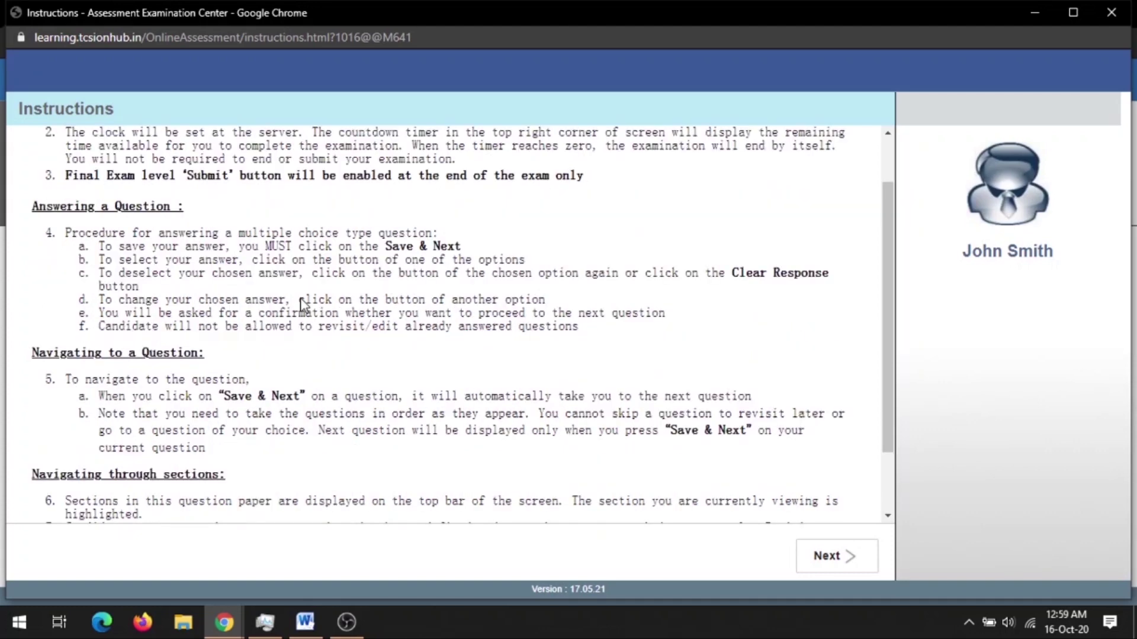
scroll(299, 317, down, 1)
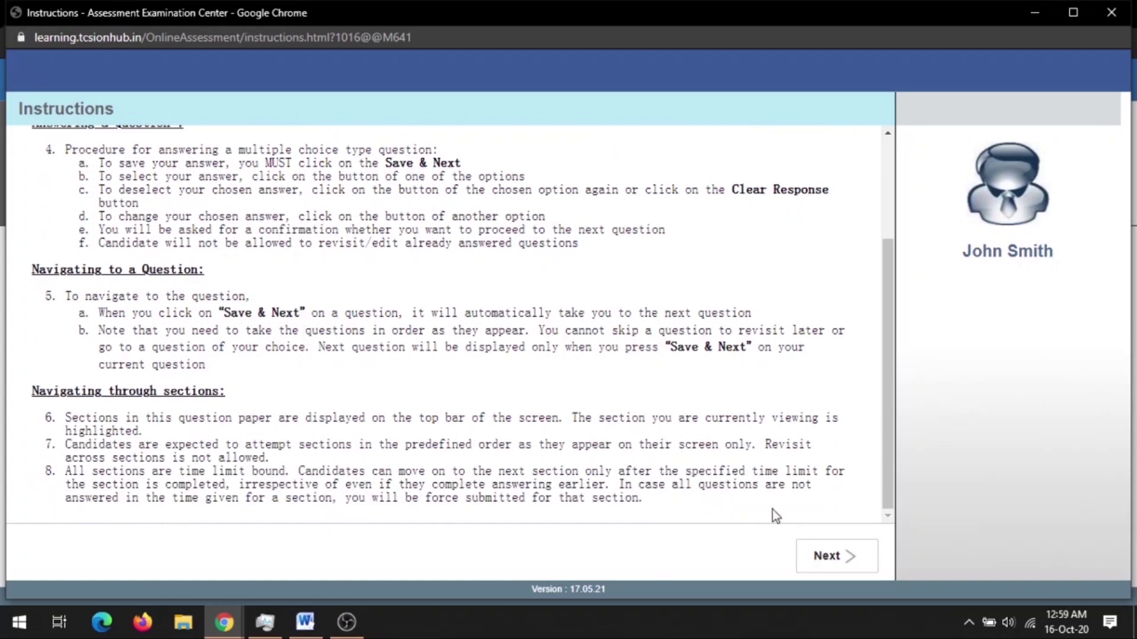
click(835, 556)
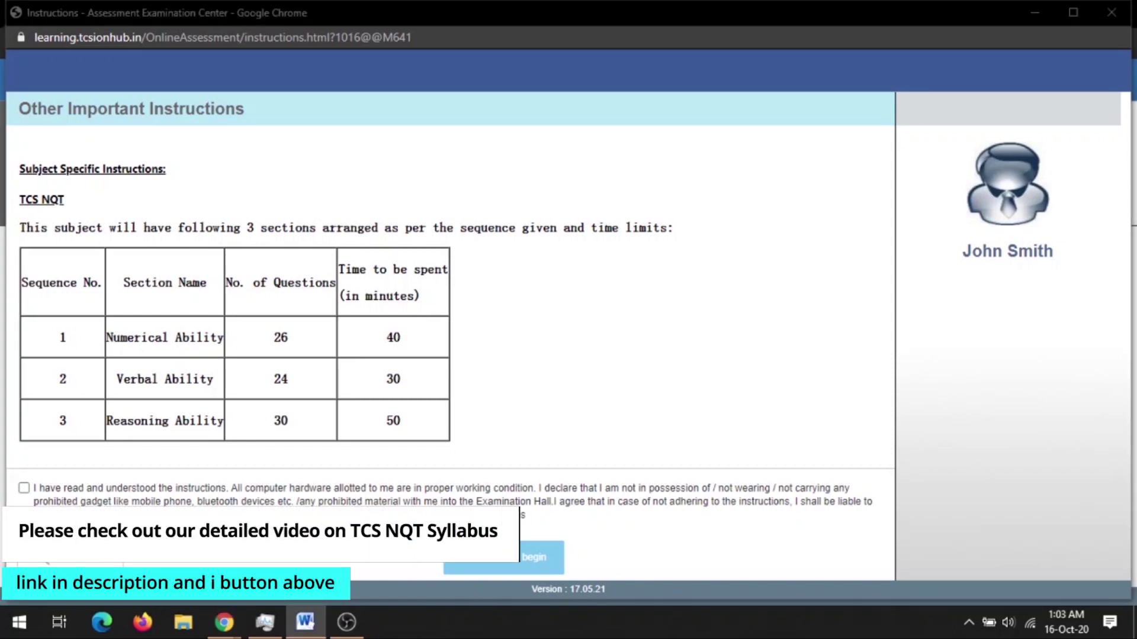
Switch to Microsoft Word and read the exam pattern and this year's syllabus in TCS NQT.docx.
drag(872, 449, 521, 3)
scroll(655, 353, down, 10)
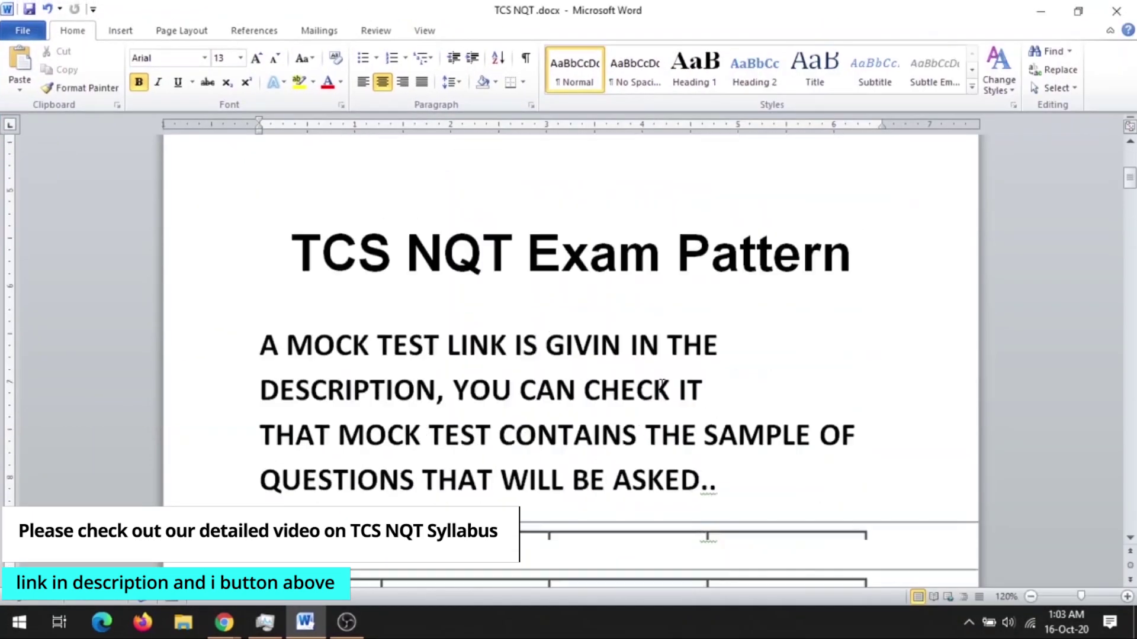
scroll(659, 394, down, 8)
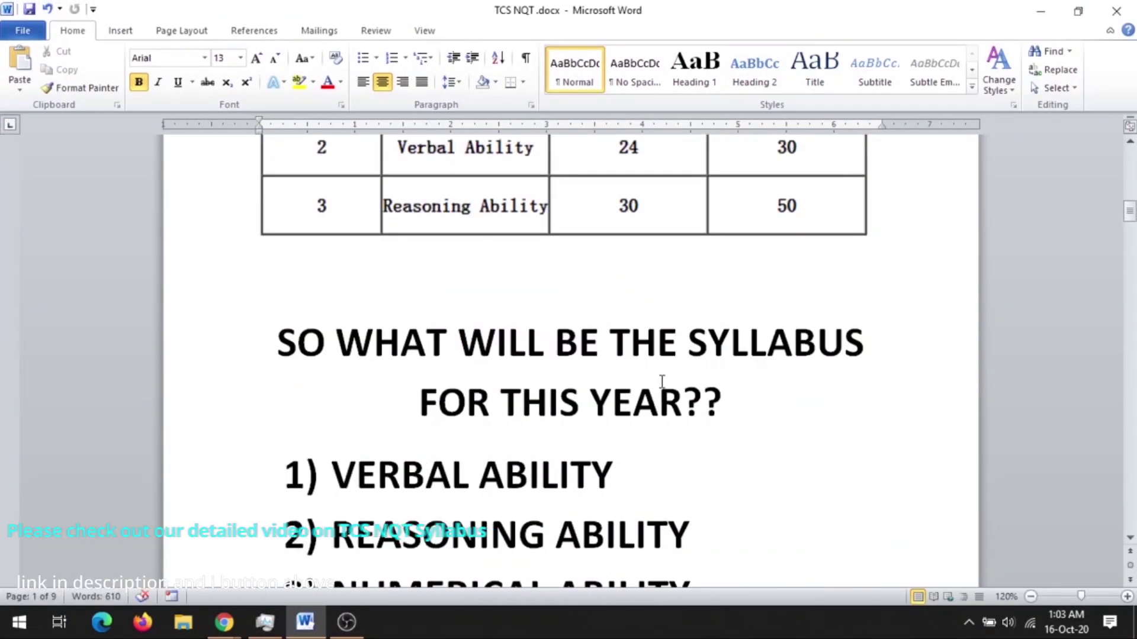
scroll(661, 382, down, 6)
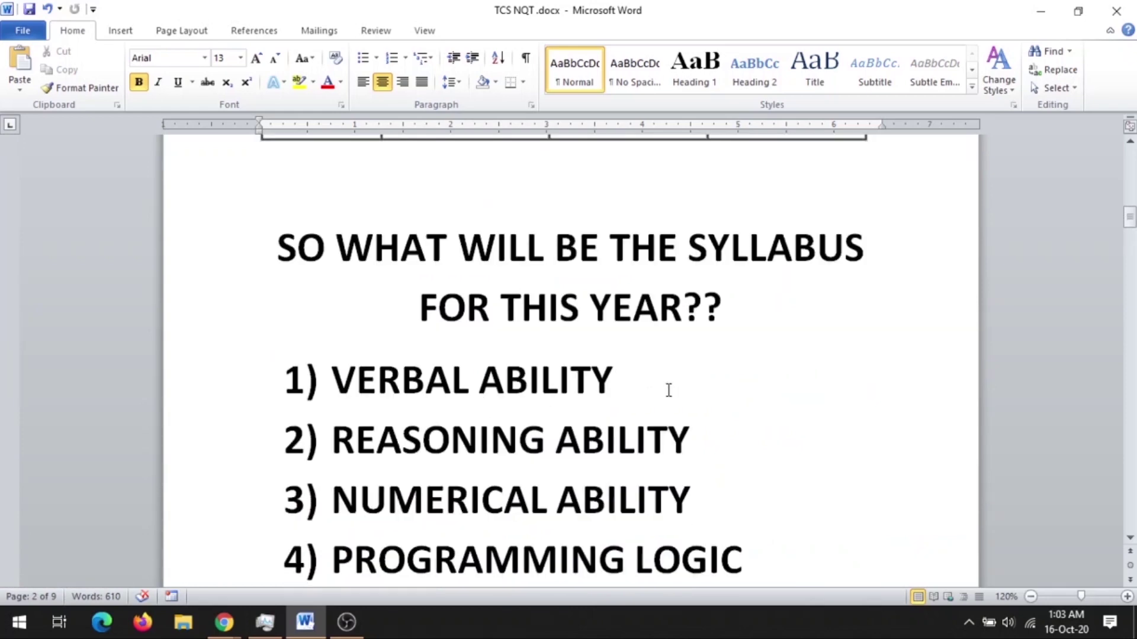
scroll(375, 340, down, 15)
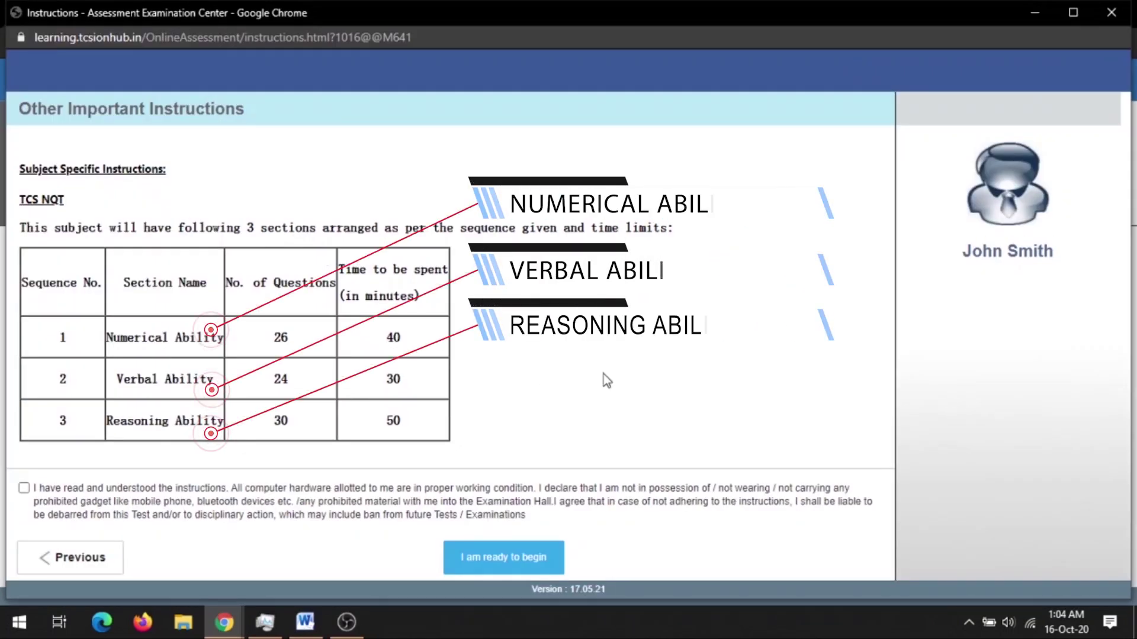
Accept the declaration of having read and understood the instructions and begin the TCS NQT practice test.
click(24, 487)
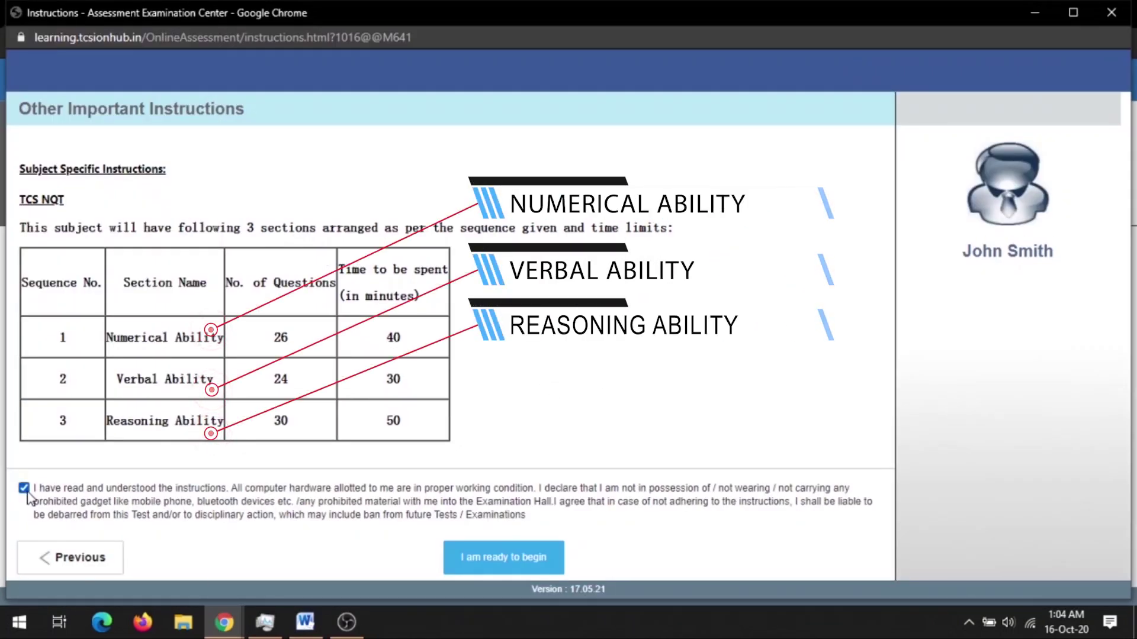
click(525, 564)
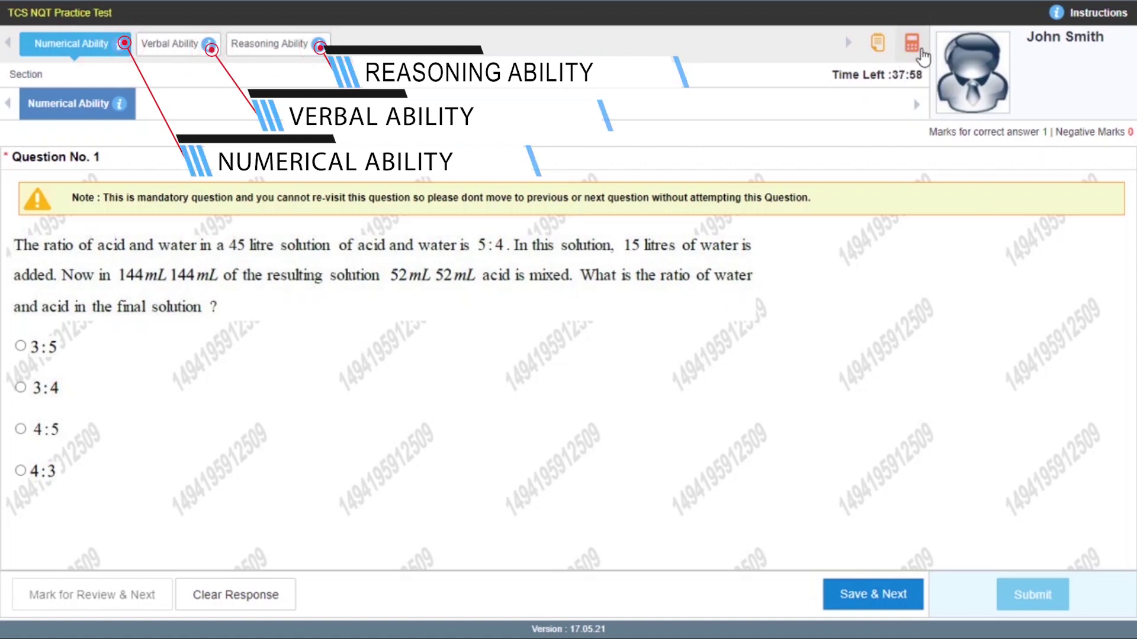
Open the on-screen calculator and compute 2+2.
click(921, 53)
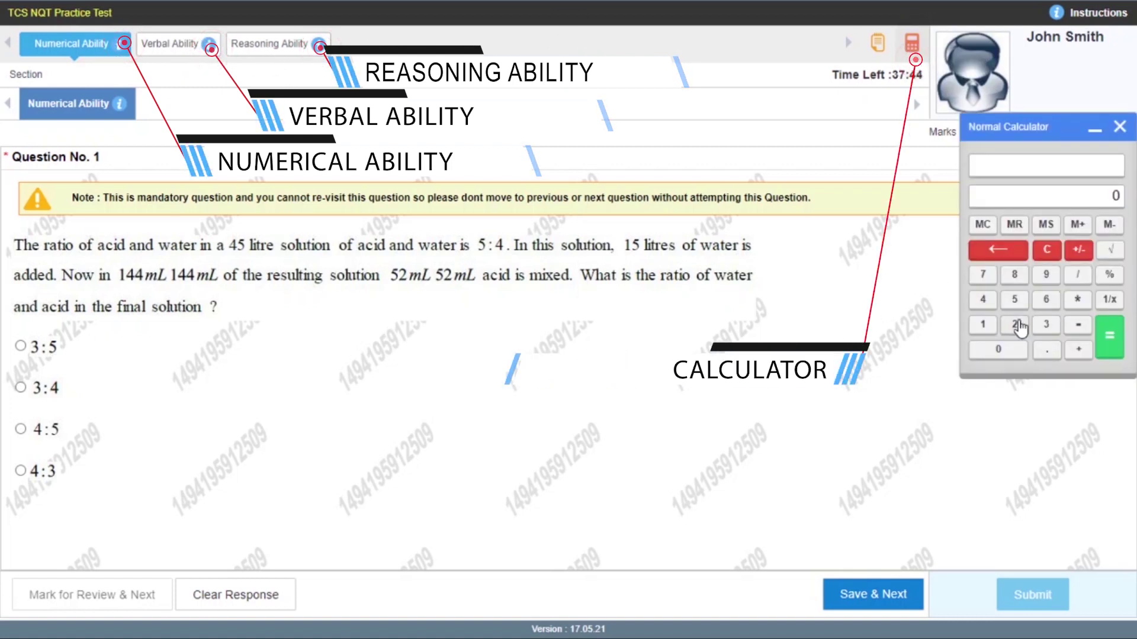
click(1017, 328)
click(1078, 349)
click(1016, 327)
click(1109, 336)
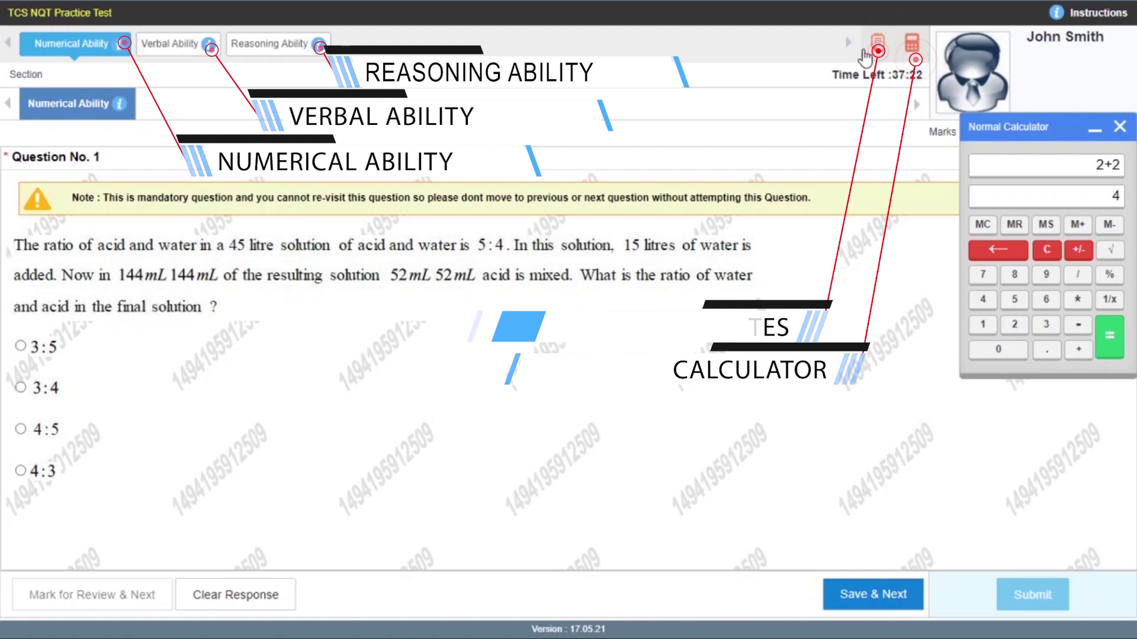
Open the notes pad to view it, minimize the calculator, and close the notes pad without writing anything.
click(875, 52)
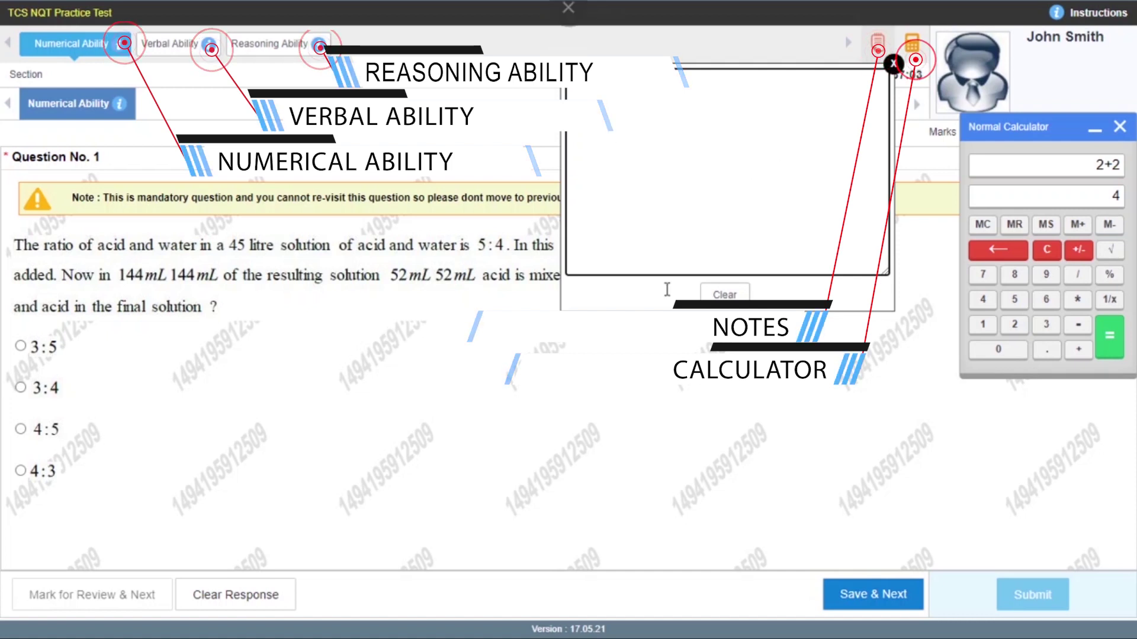
click(1095, 129)
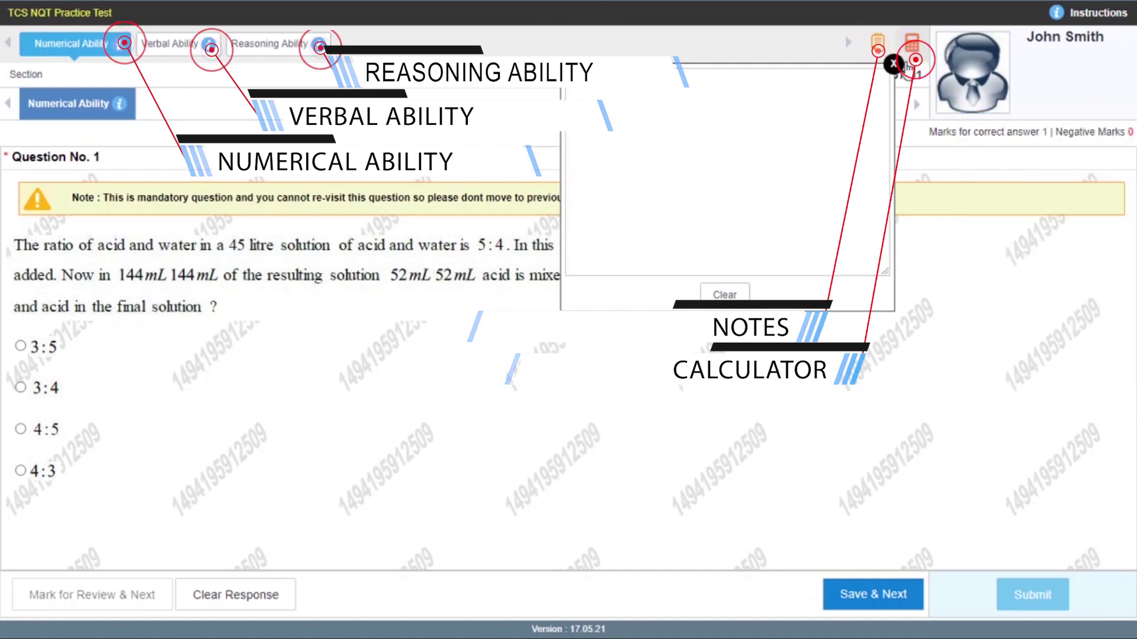
click(893, 63)
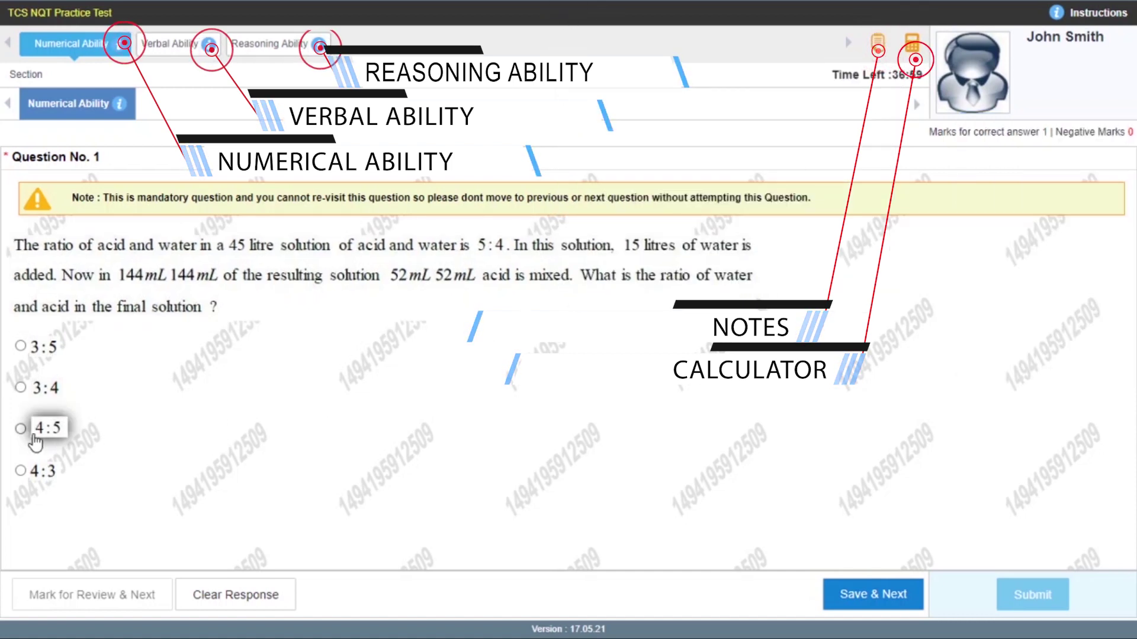
Answer question 1 on the acid and water ratio with 4:5, save it and confirm moving to question 2.
click(20, 430)
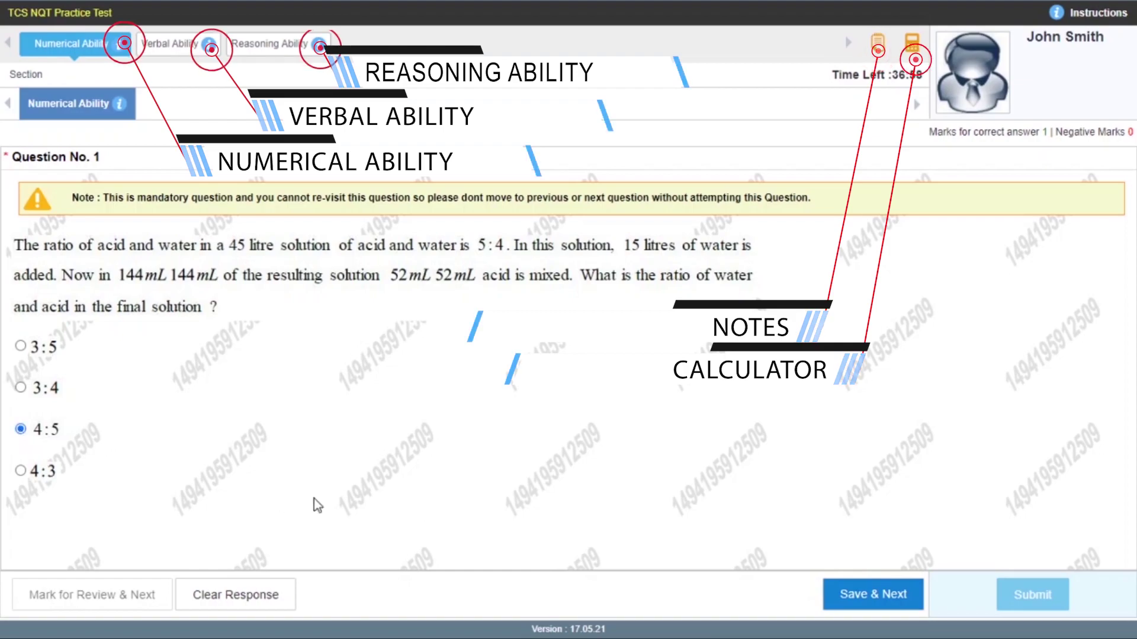
click(839, 594)
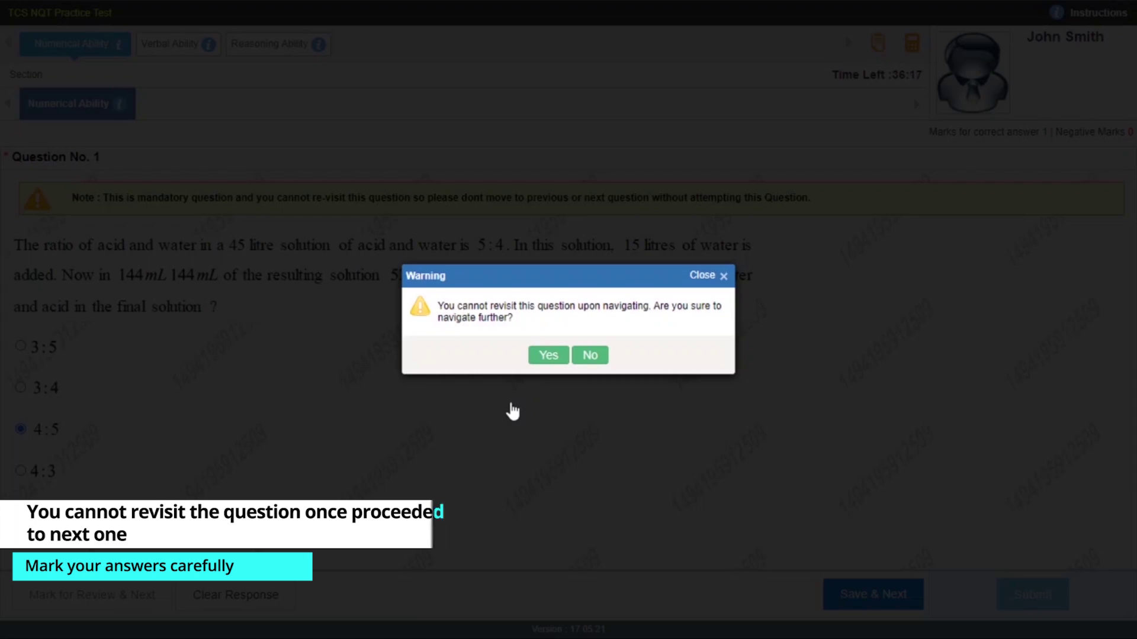
click(536, 355)
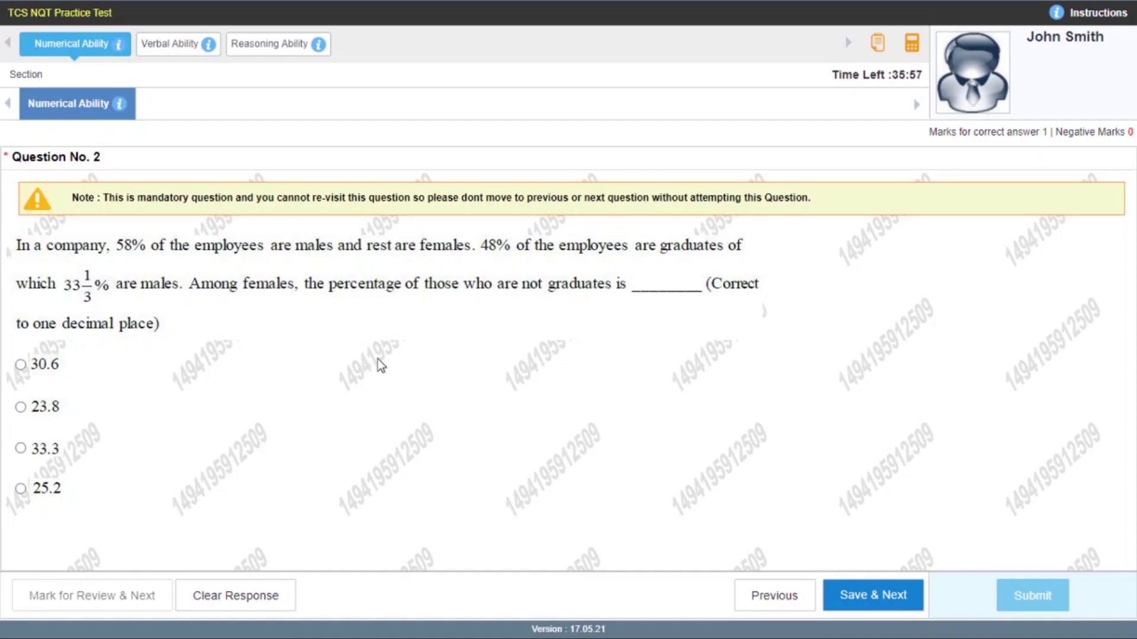
View enlarged versions of question 2's text and its 30.6 option, closing each one.
click(388, 307)
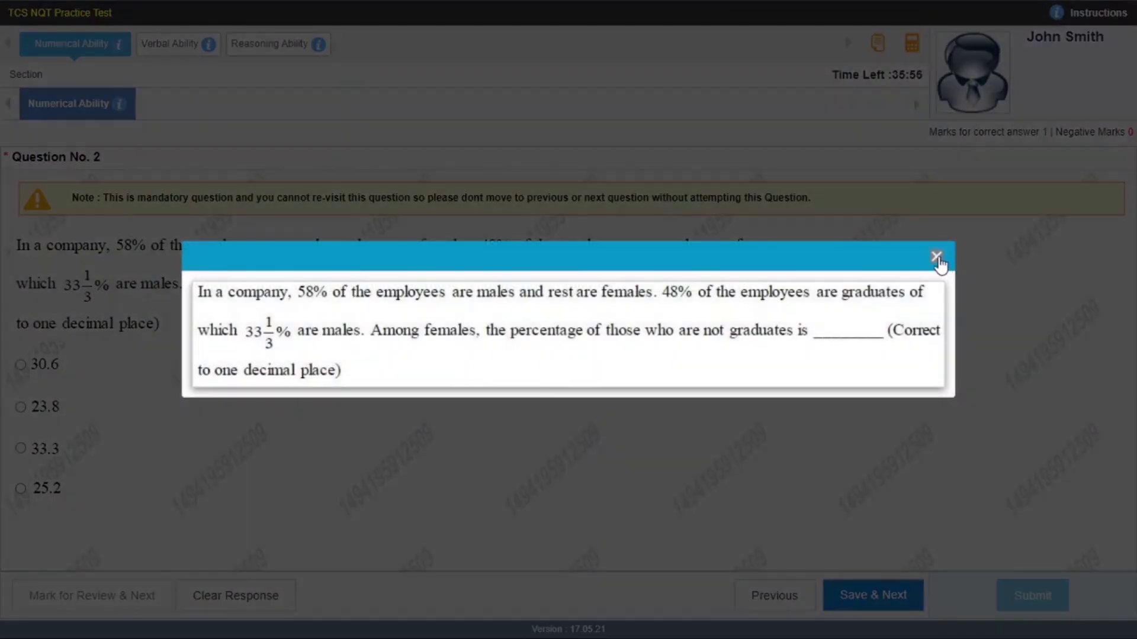
click(936, 257)
click(49, 368)
click(588, 303)
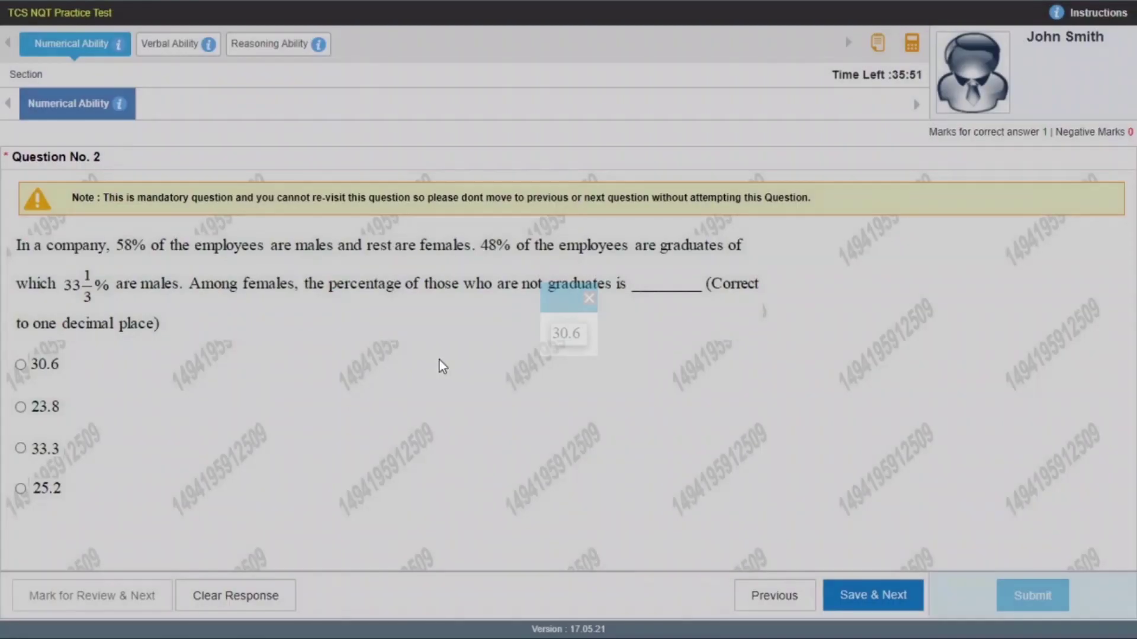
Answer question 2 with 25.2, save it and confirm moving to question 3.
click(33, 490)
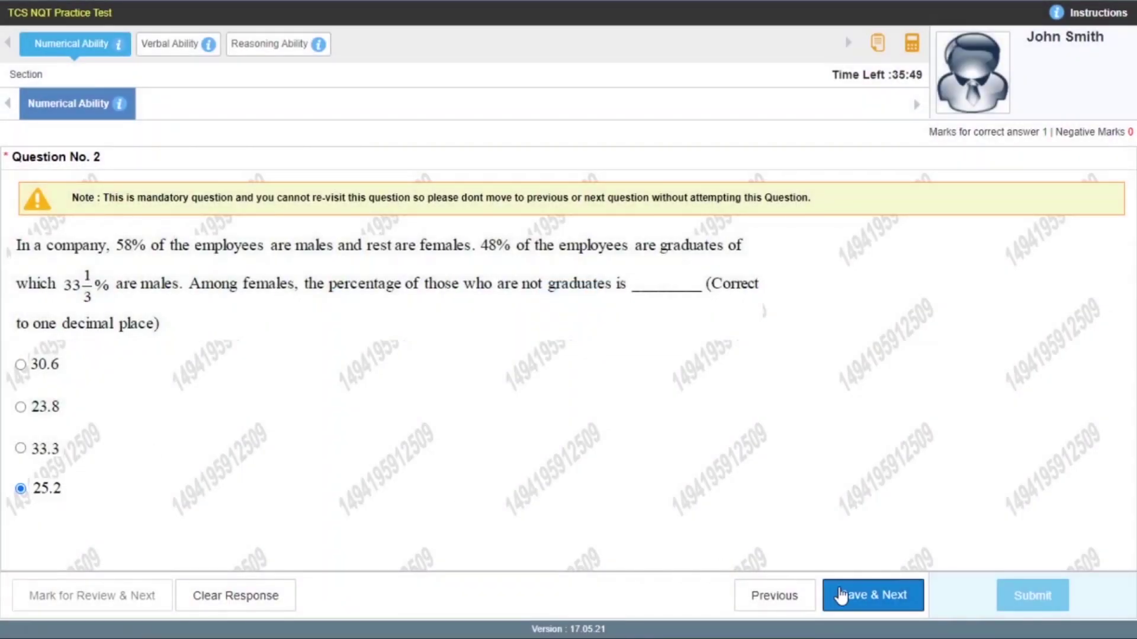
click(834, 595)
click(549, 356)
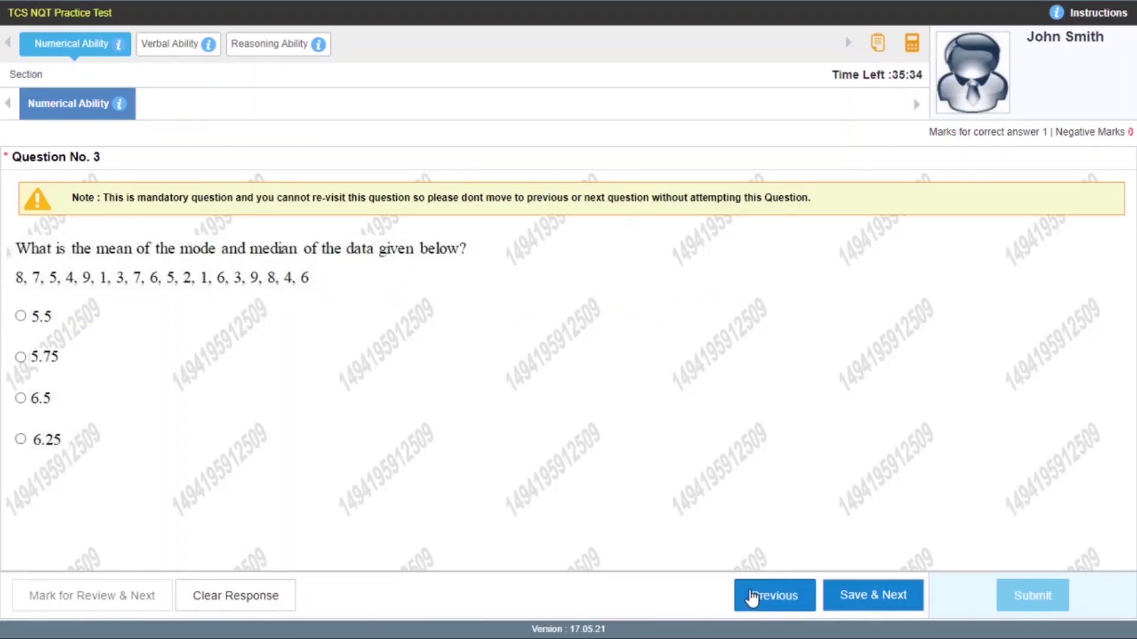
Try to go back from question 3 to the previous question and dismiss the notice.
click(766, 598)
click(552, 362)
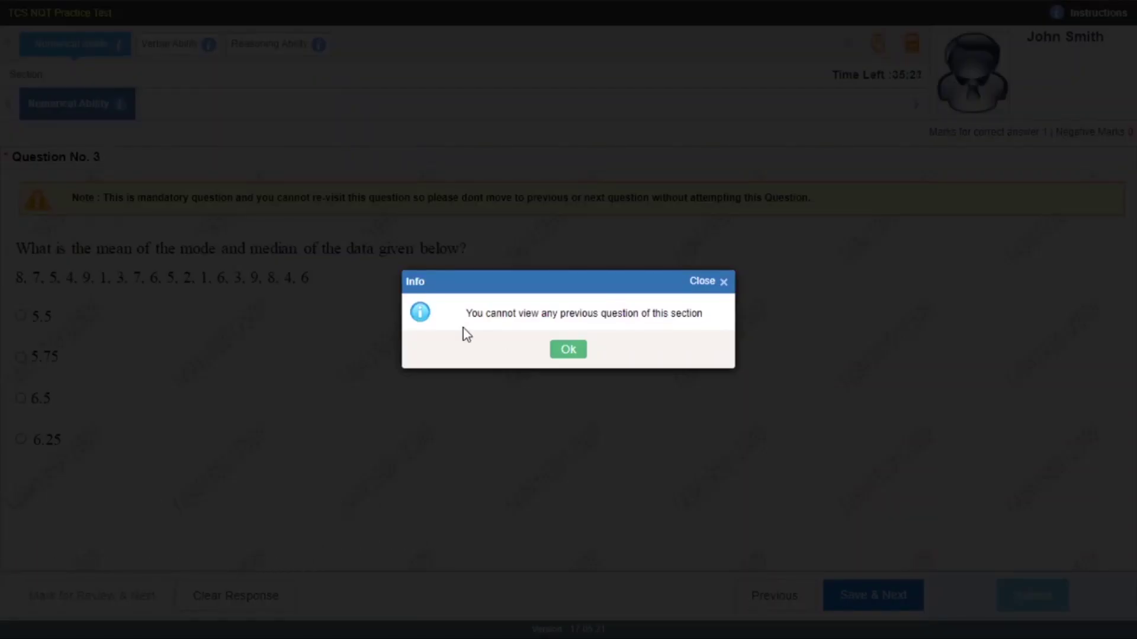
click(557, 353)
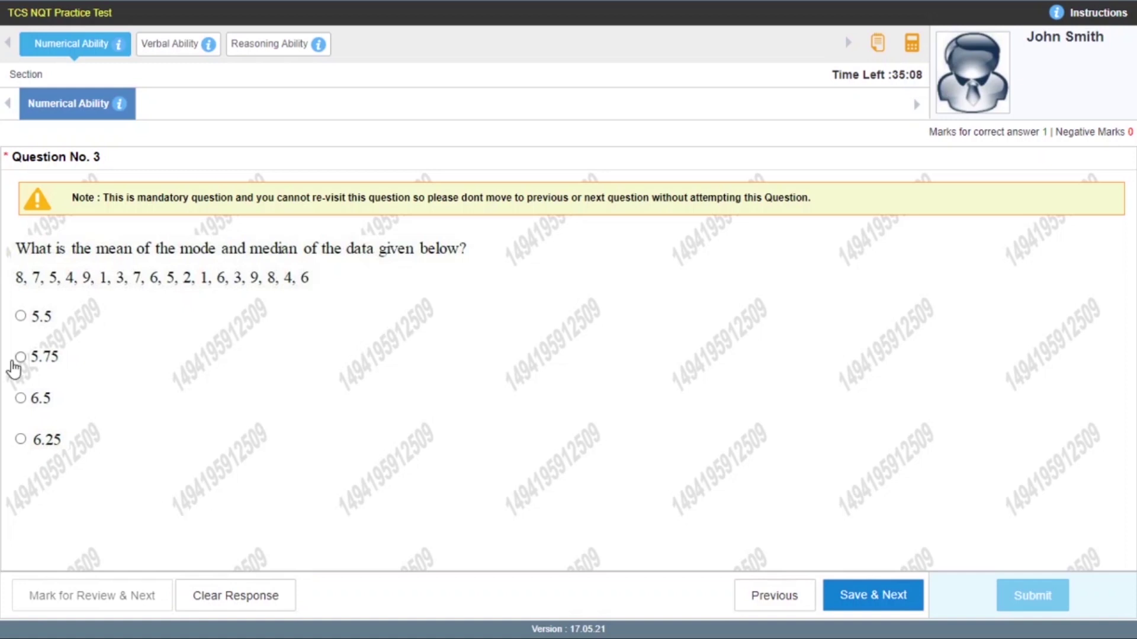
Proceed from question 3 to question 4, then request the previous question and decline the navigation.
click(25, 360)
click(886, 595)
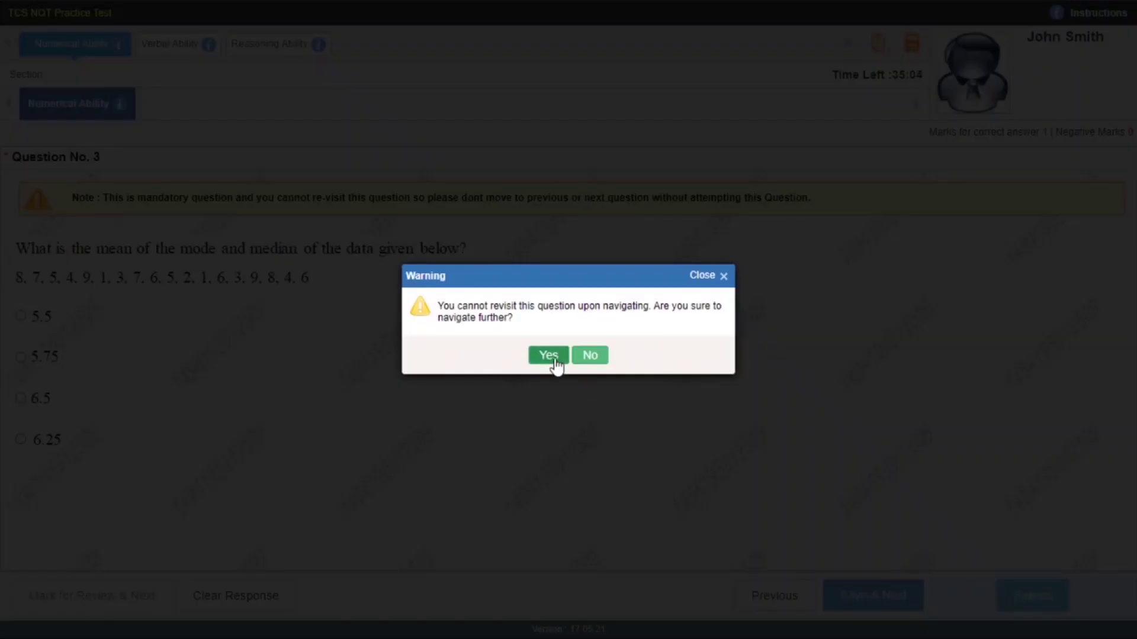
click(553, 358)
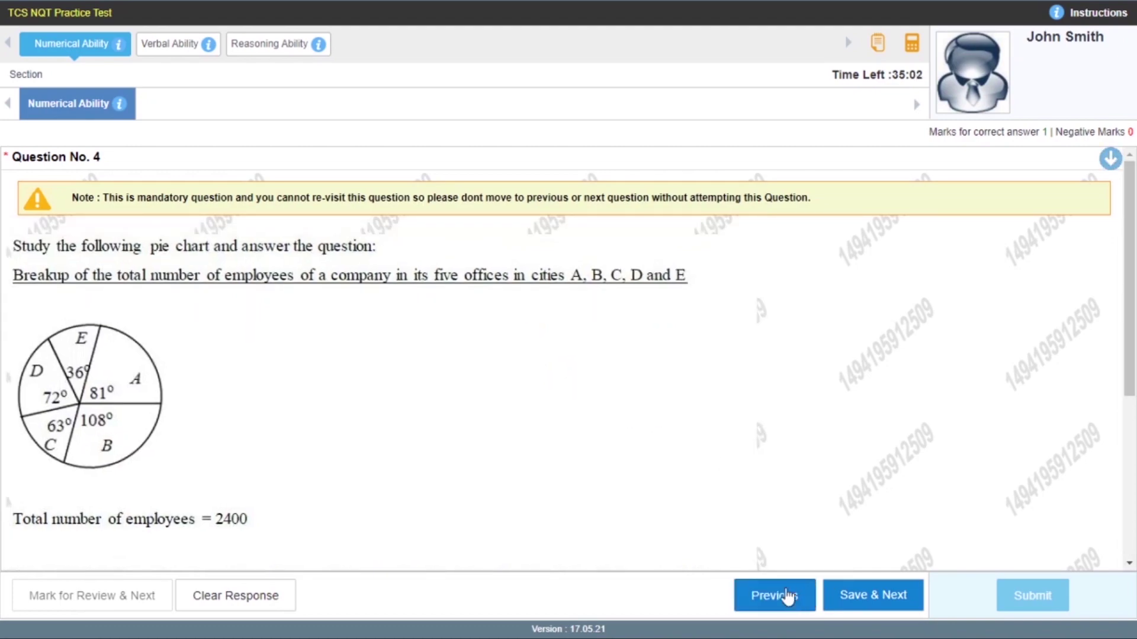
click(791, 597)
click(594, 358)
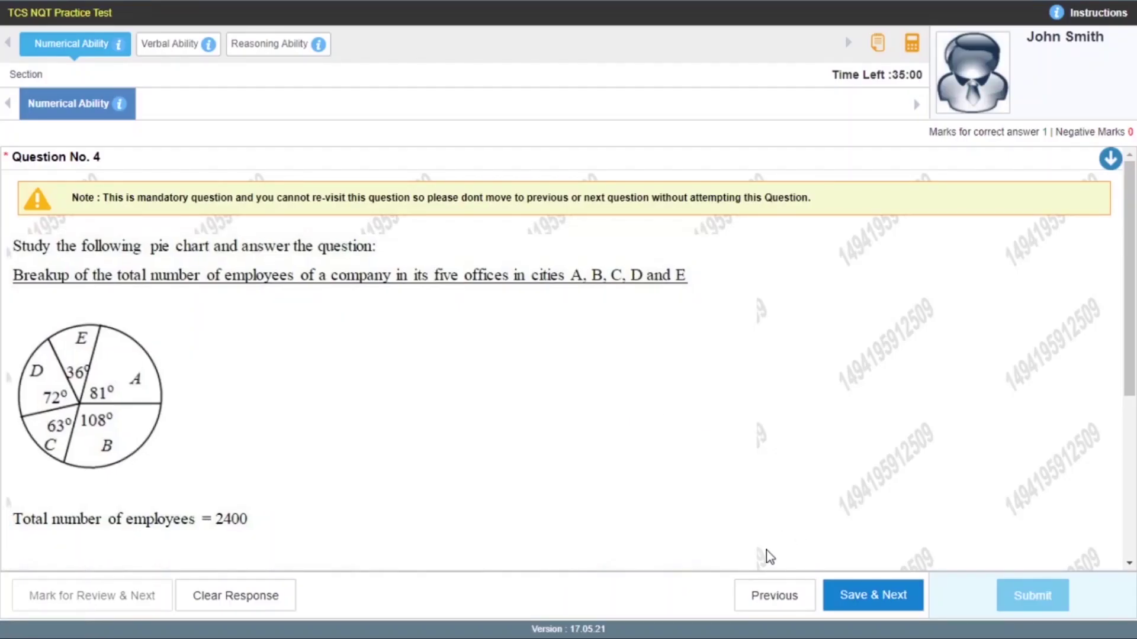
Read the pie chart problem in question 4 and its options, and skip it unanswered to question 5.
scroll(396, 385, down, 5)
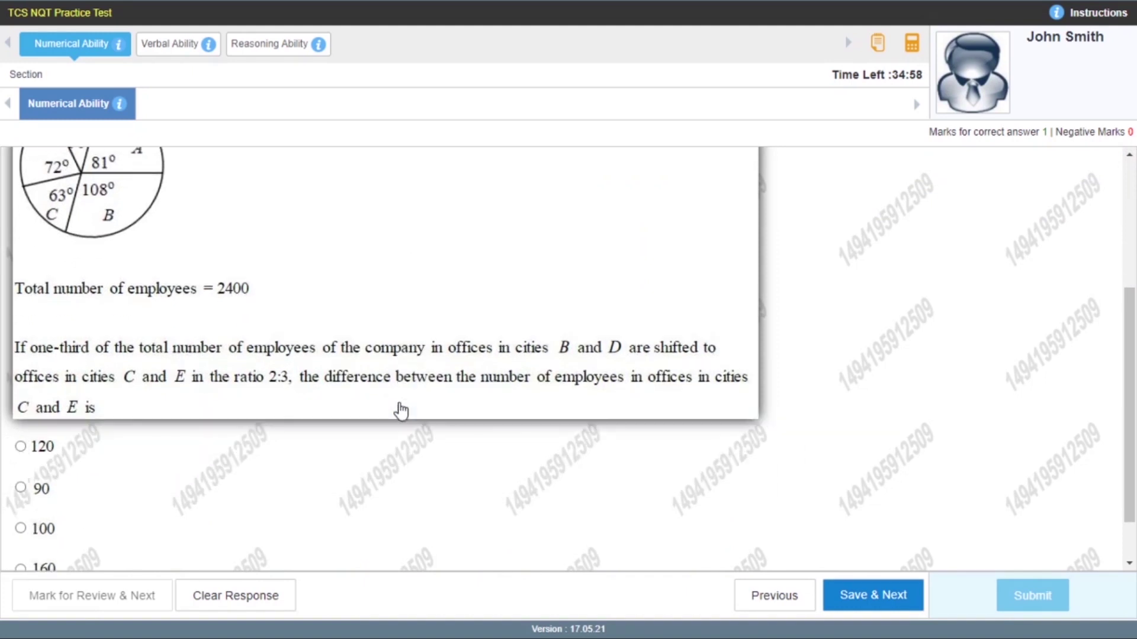
scroll(377, 404, up, 3)
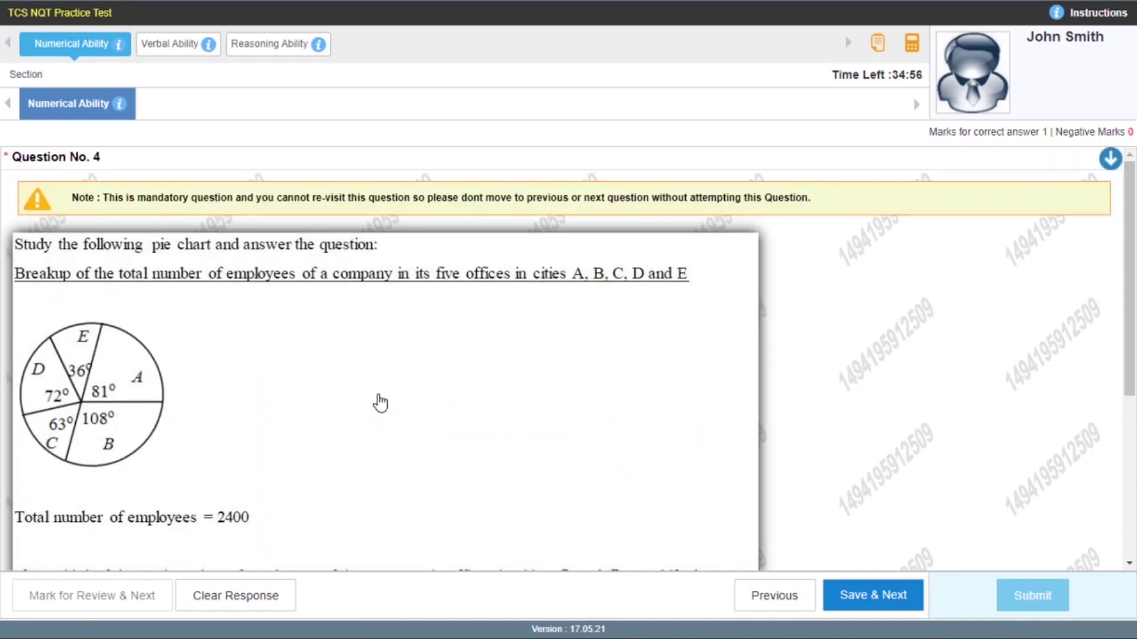
scroll(432, 438, down, 5)
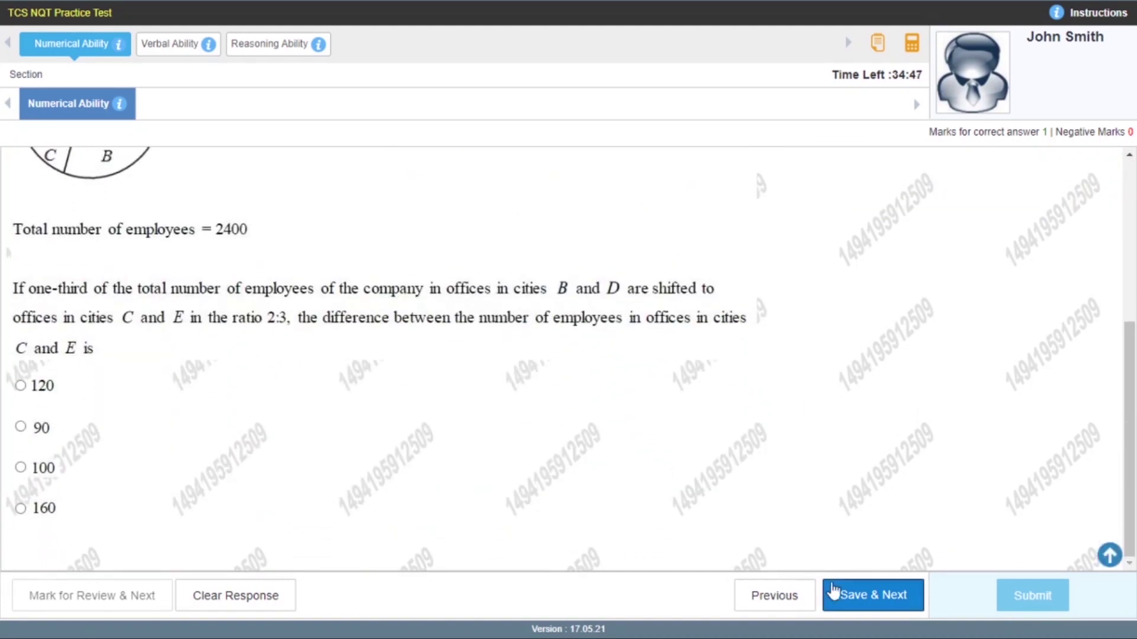
click(826, 590)
click(551, 357)
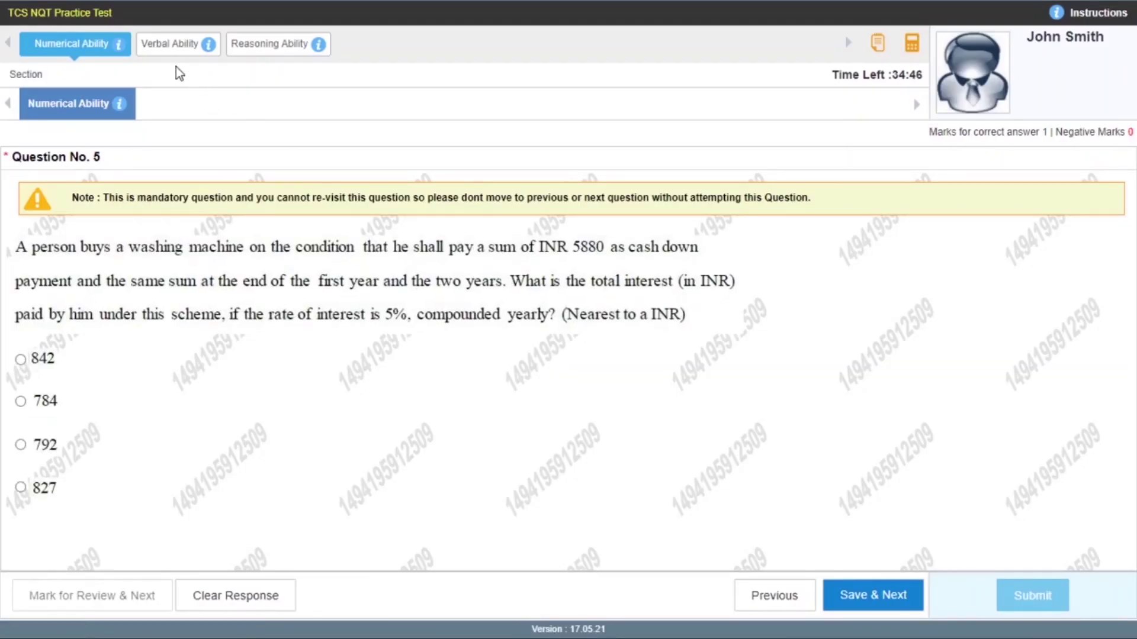
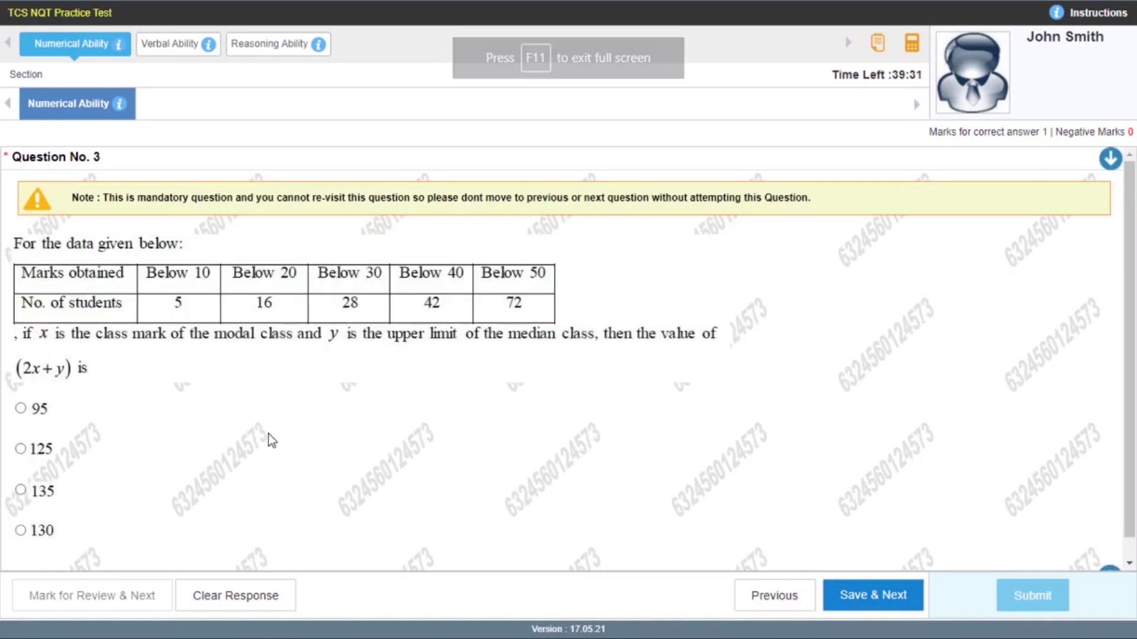
Answer question 3 on the marks-obtained table with 125, save it and confirm moving to question 4.
click(21, 448)
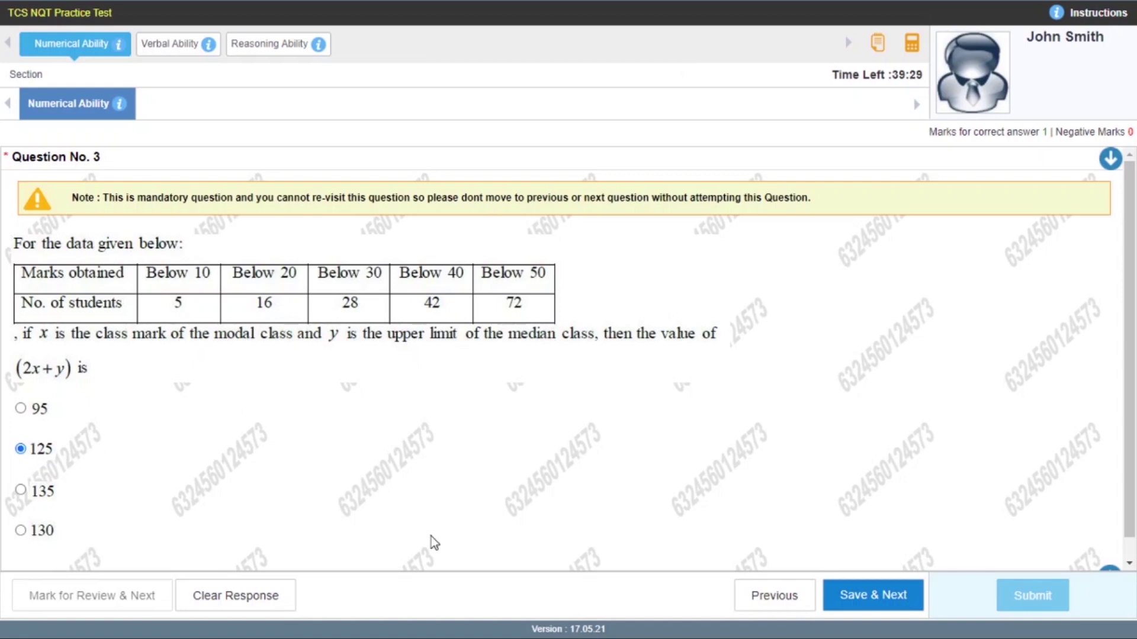
click(859, 596)
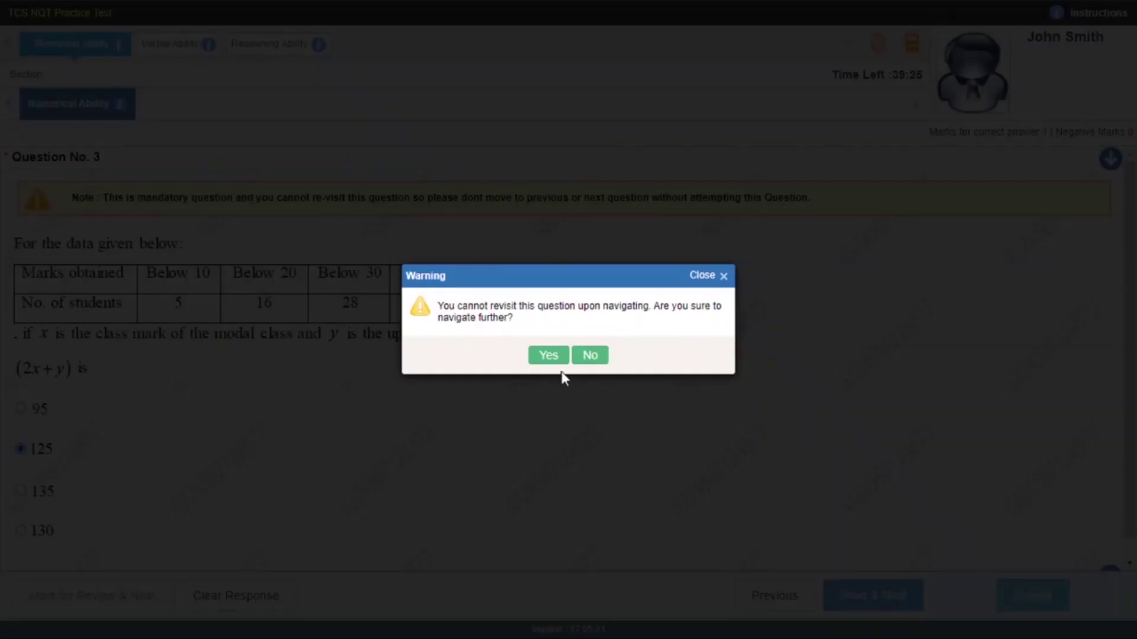
click(551, 356)
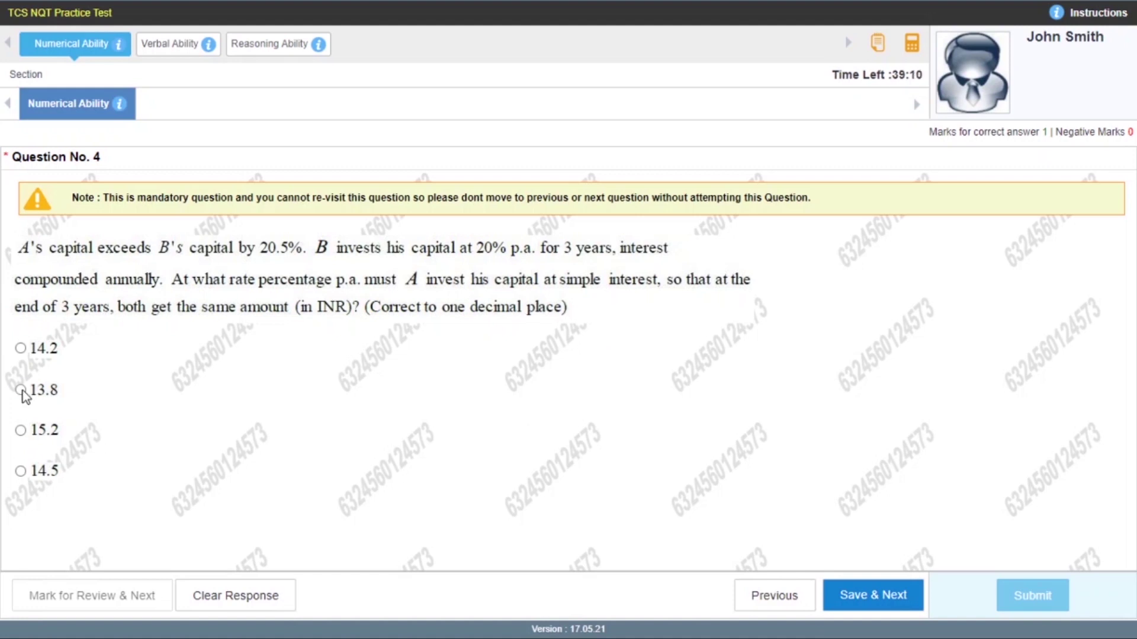
Answer question 4 on the simple interest rate with 13.8, save it and confirm moving to question 5.
click(22, 389)
click(857, 598)
click(550, 355)
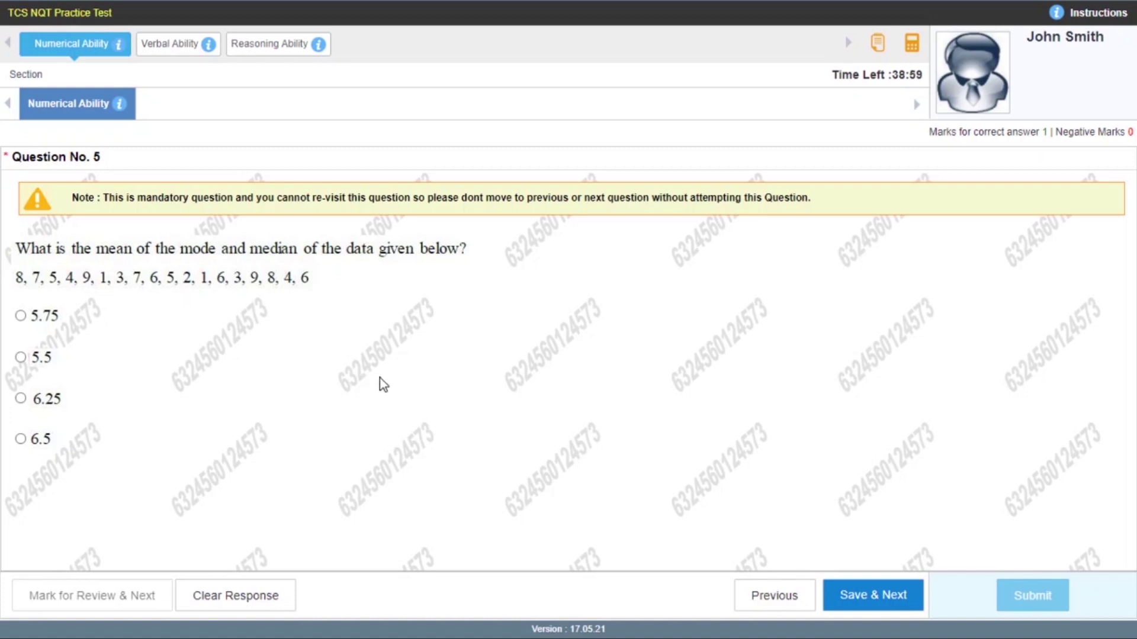
Skip question 5 on mode and median and question 6 on travel time unanswered, confirming each move, to reach question 7.
click(863, 595)
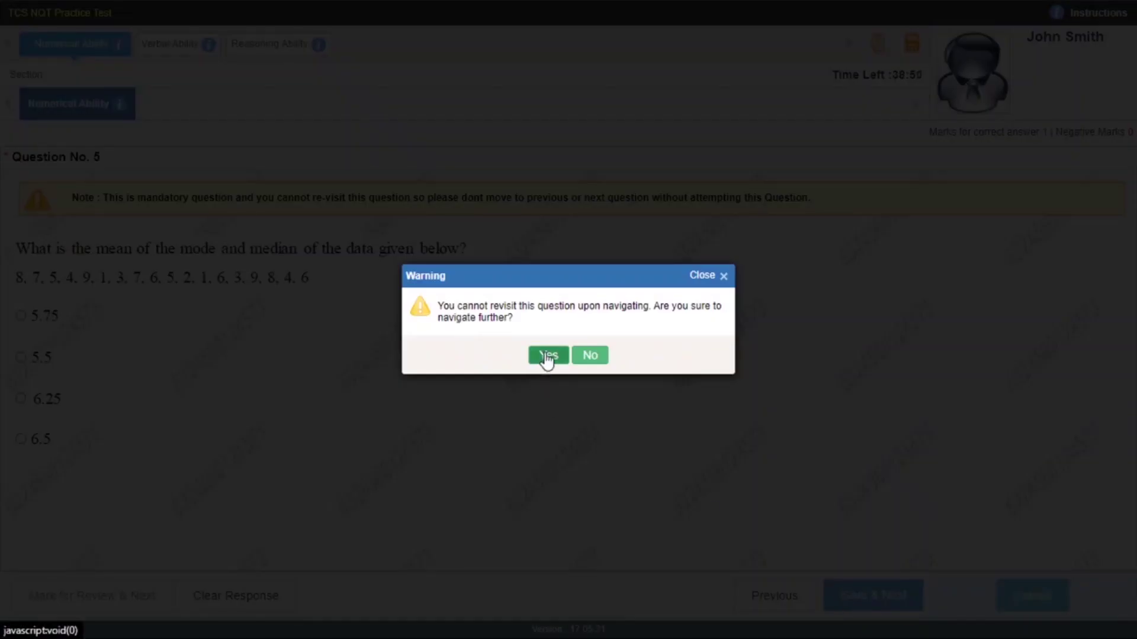
click(544, 355)
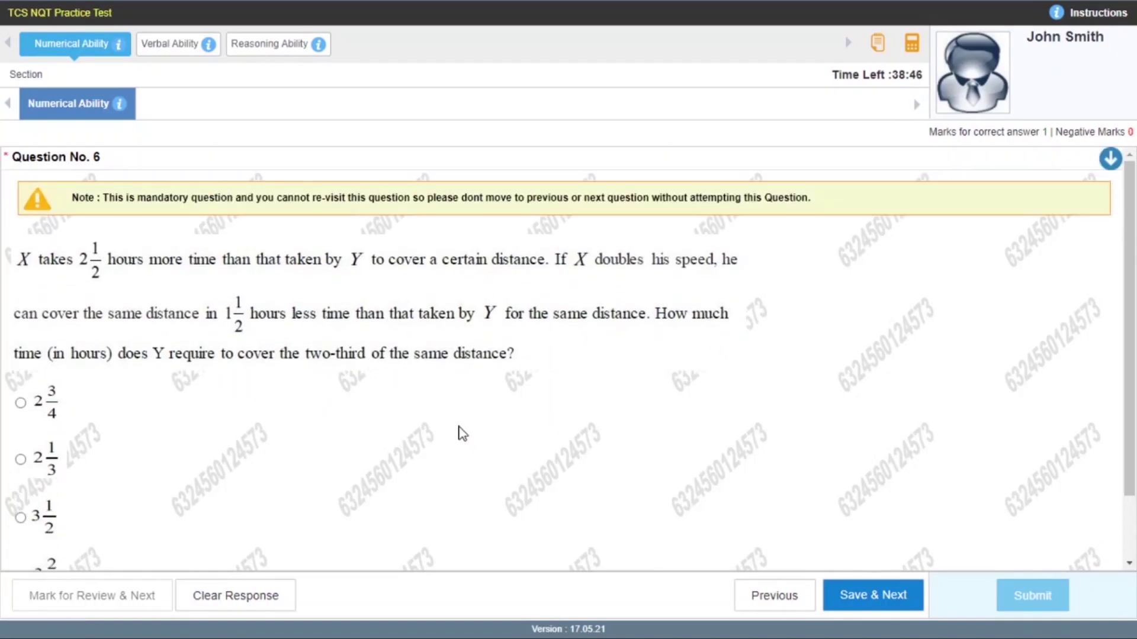
scroll(464, 428, down, 1)
scroll(465, 428, up, 1)
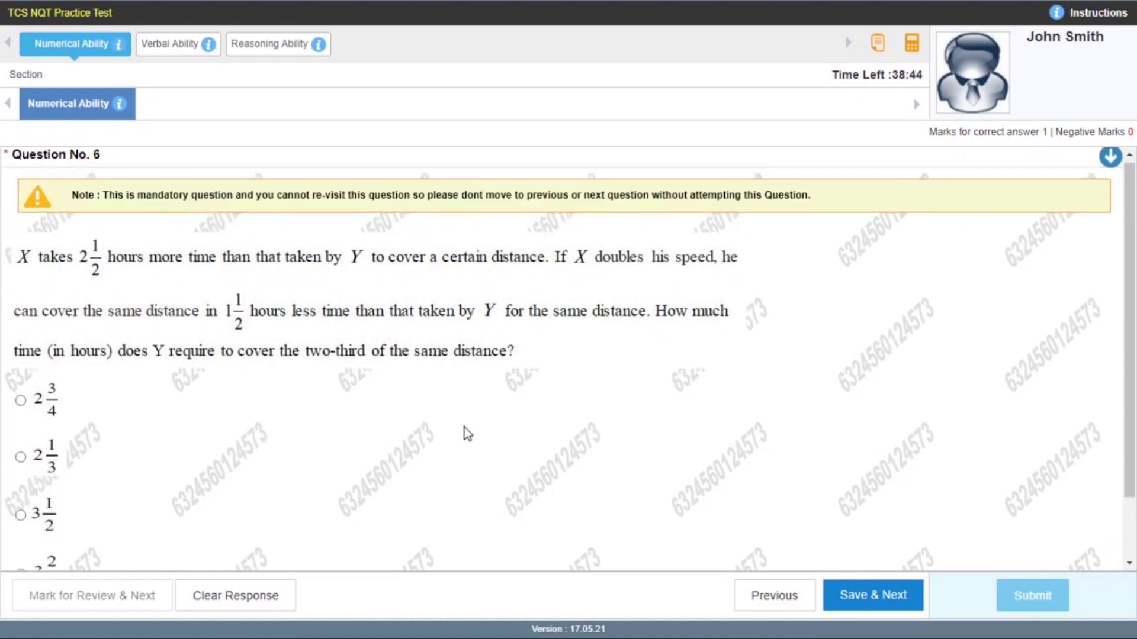
scroll(467, 435, down, 2)
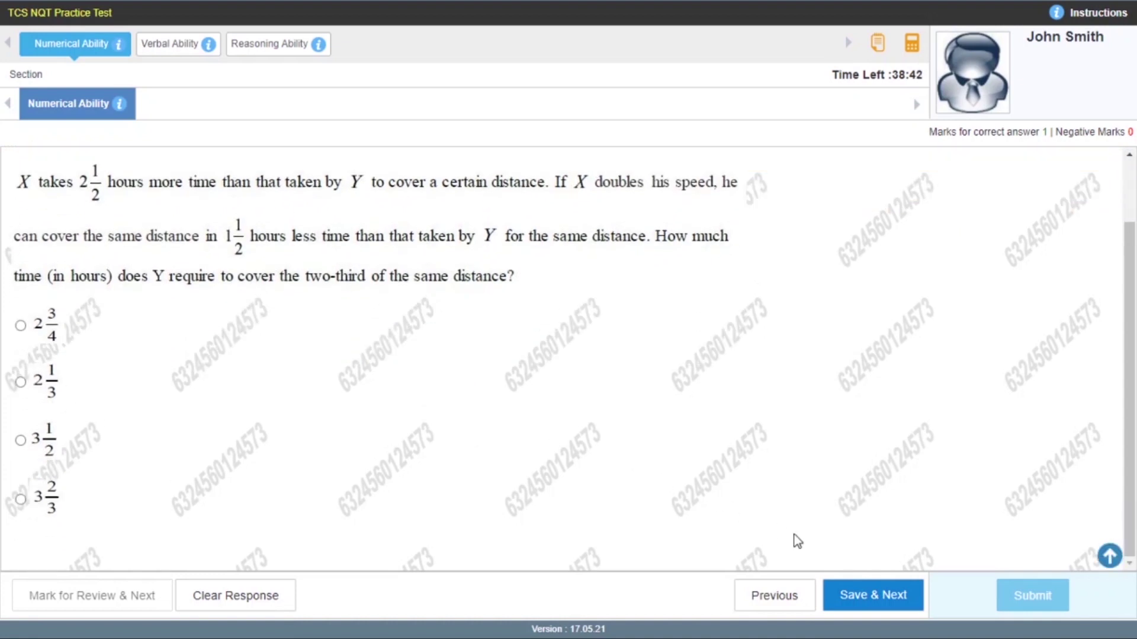
click(863, 597)
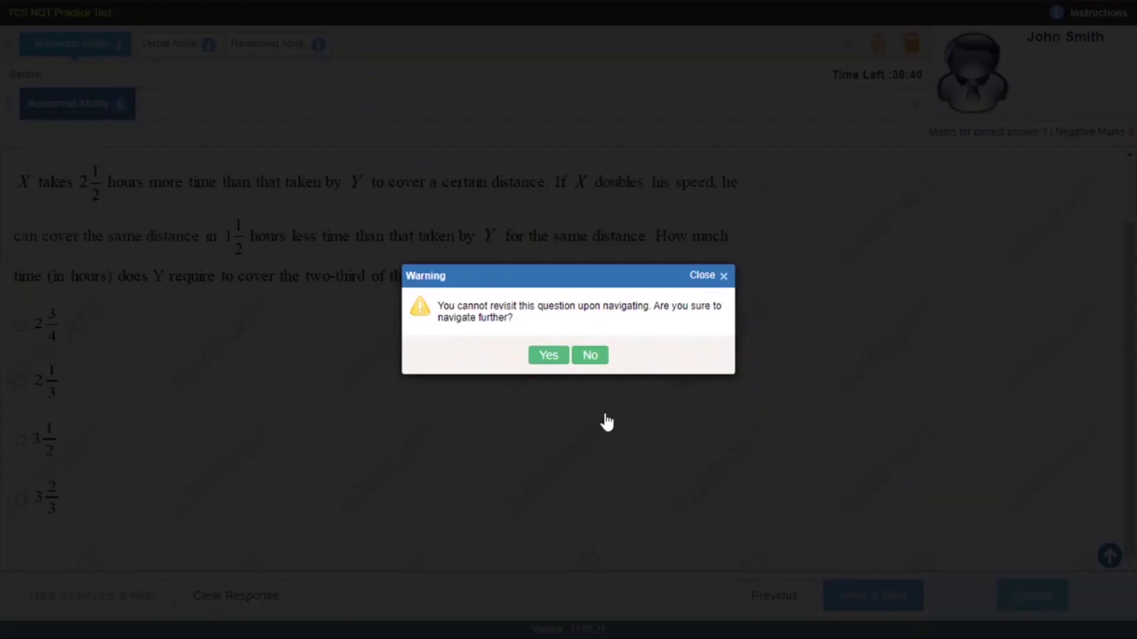
click(545, 365)
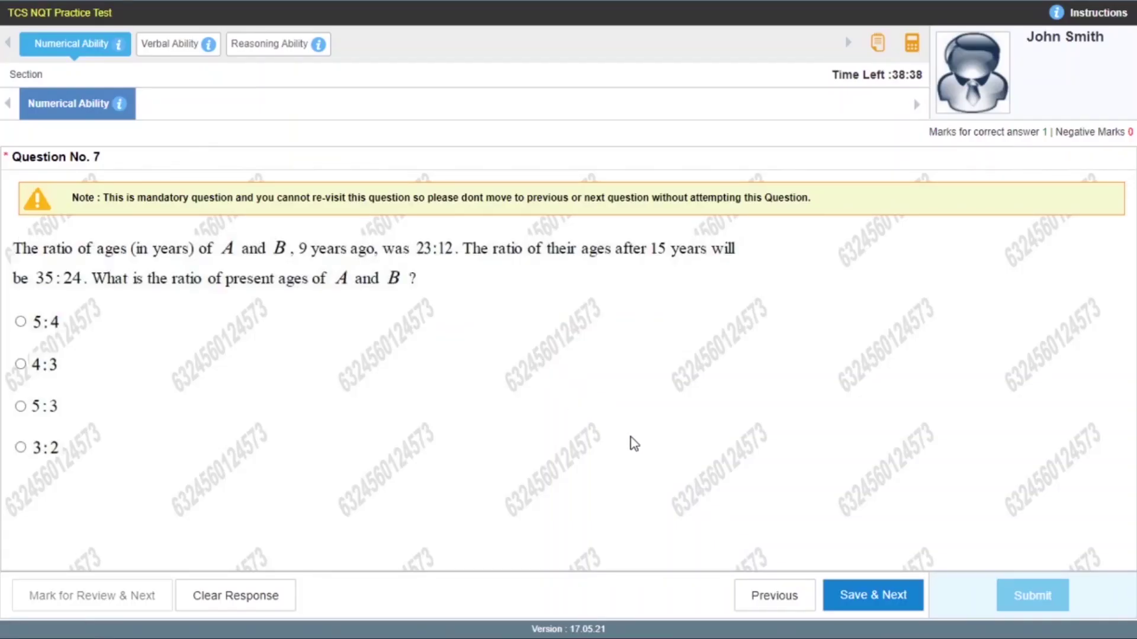
Skip questions 7, 8 and 9 on ages, graduates and savings unanswered, confirming each move, to reach question 10.
click(865, 598)
click(545, 358)
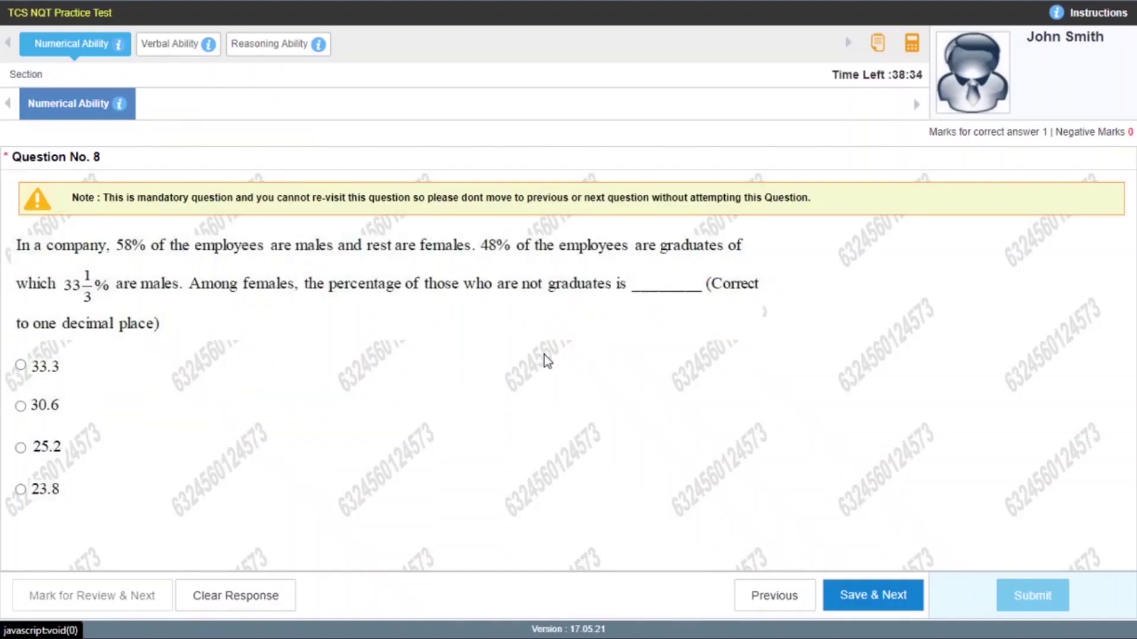
click(868, 604)
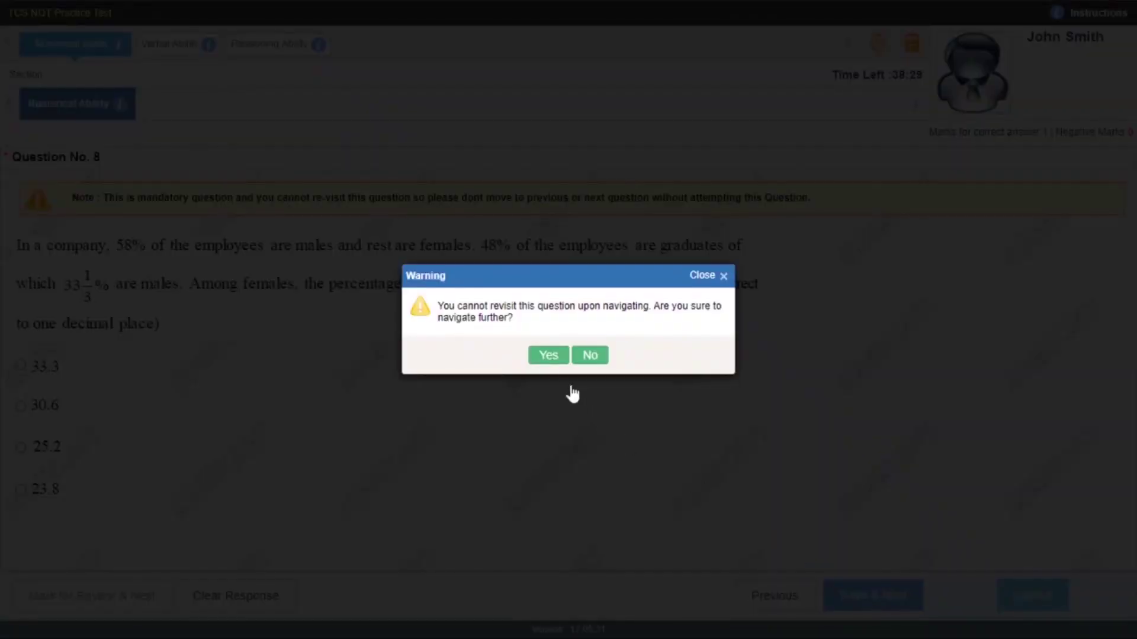
click(547, 357)
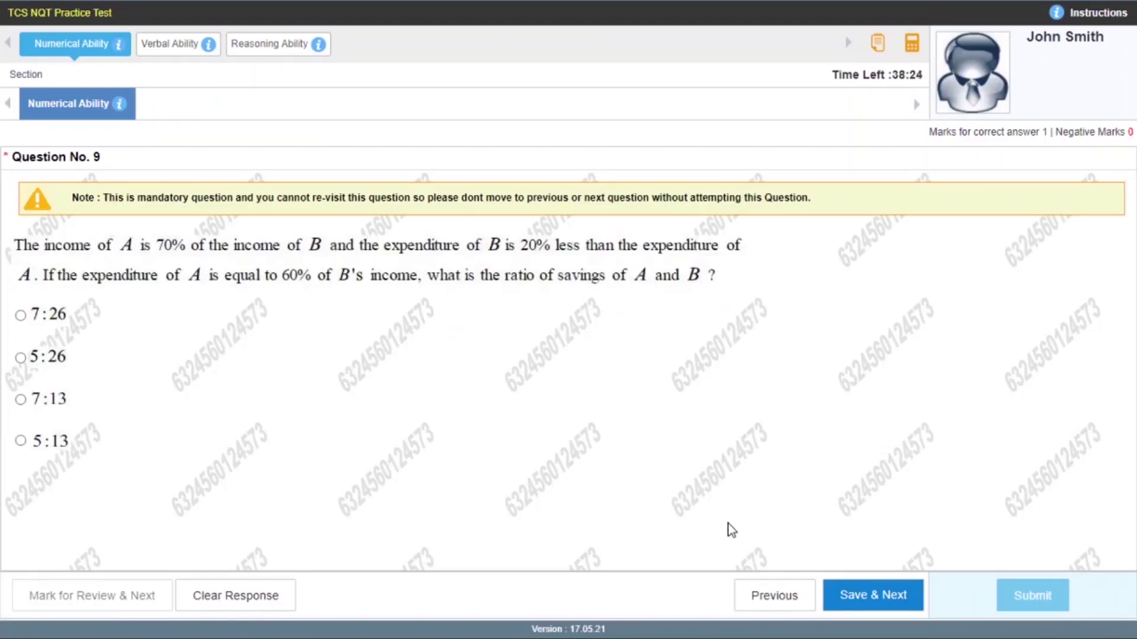
click(839, 597)
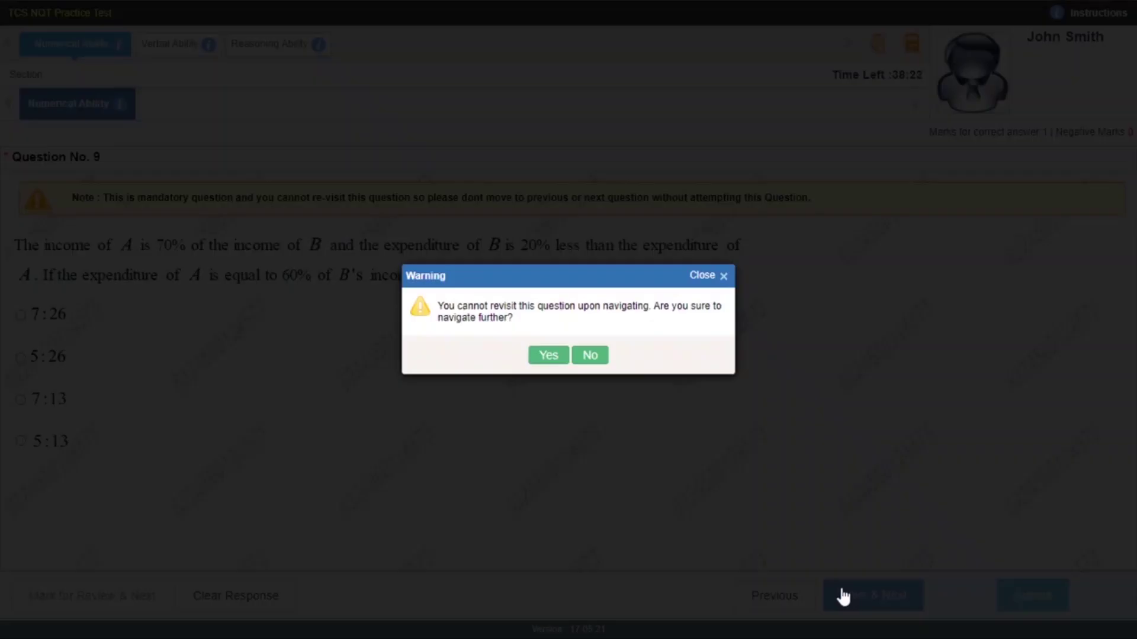
click(546, 363)
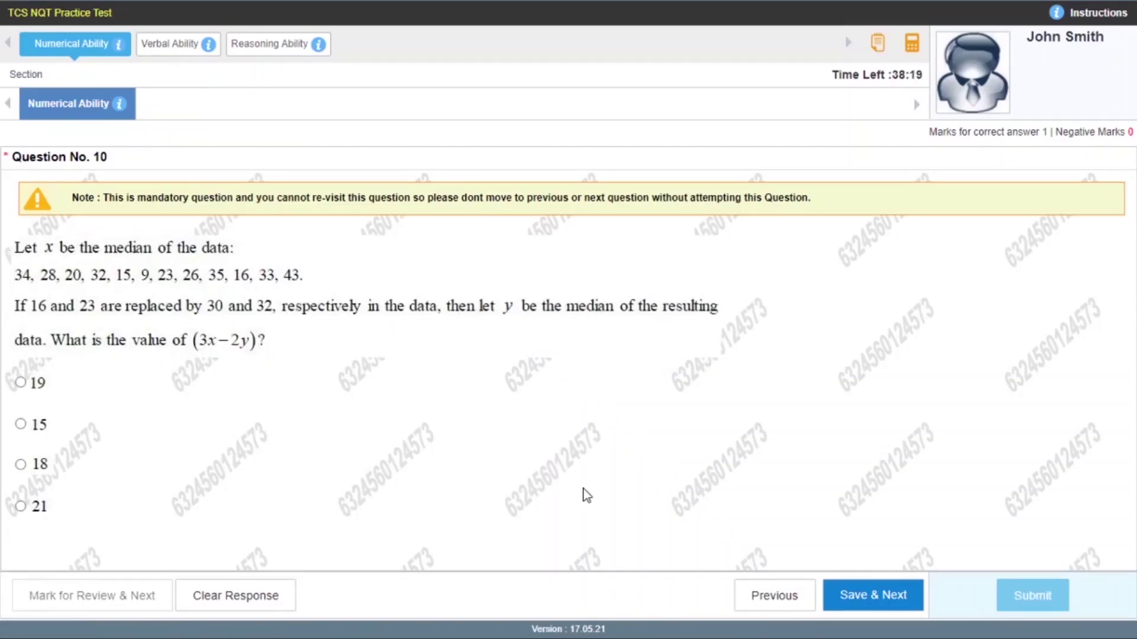
Leave questions 10 to 12 on the median, article sales and washing machine interest unanswered and proceed to question 13.
click(869, 598)
click(545, 358)
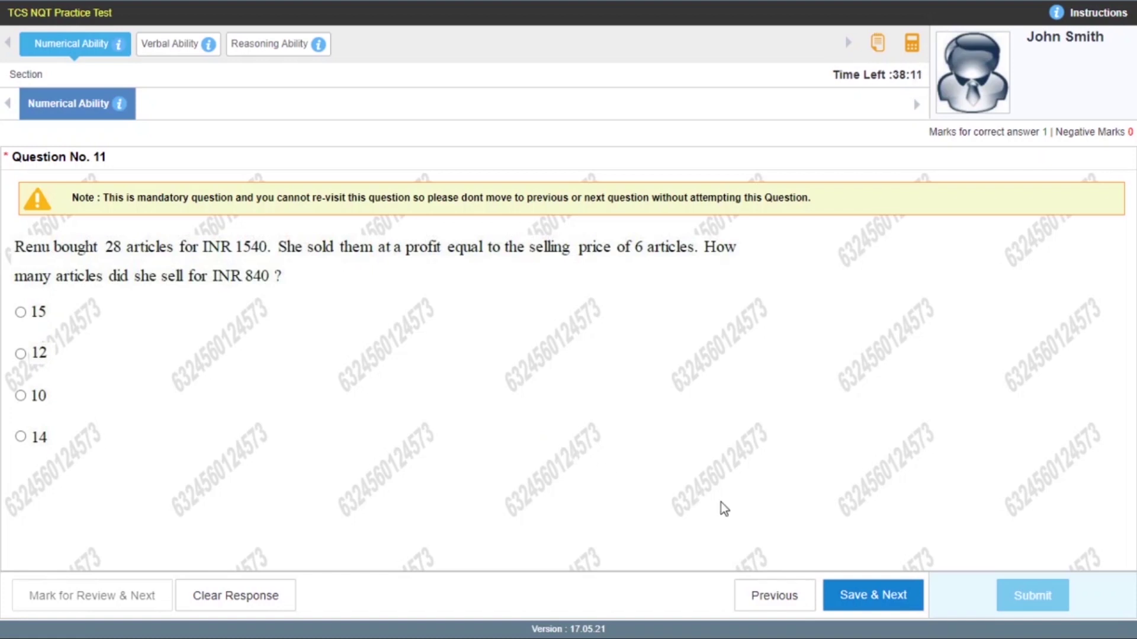
click(873, 604)
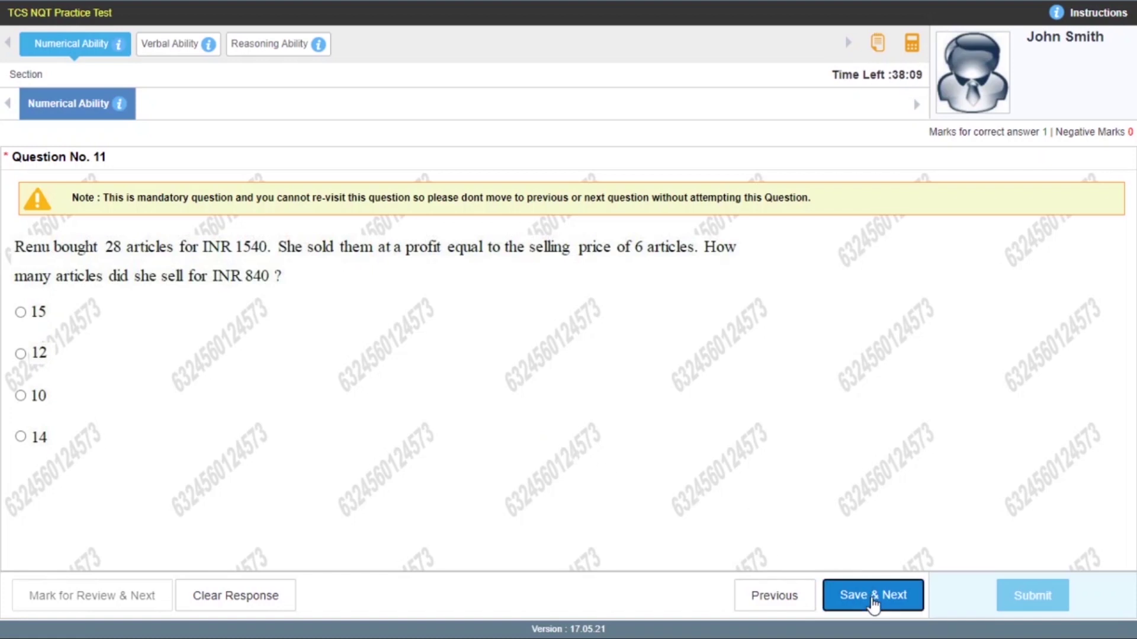
click(545, 357)
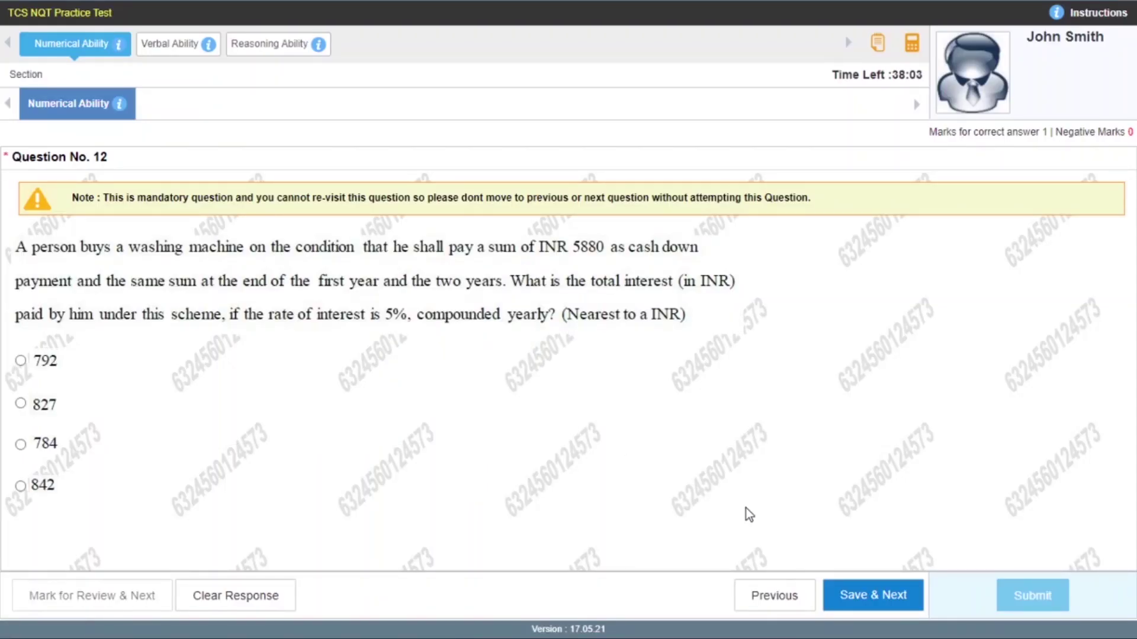
click(864, 605)
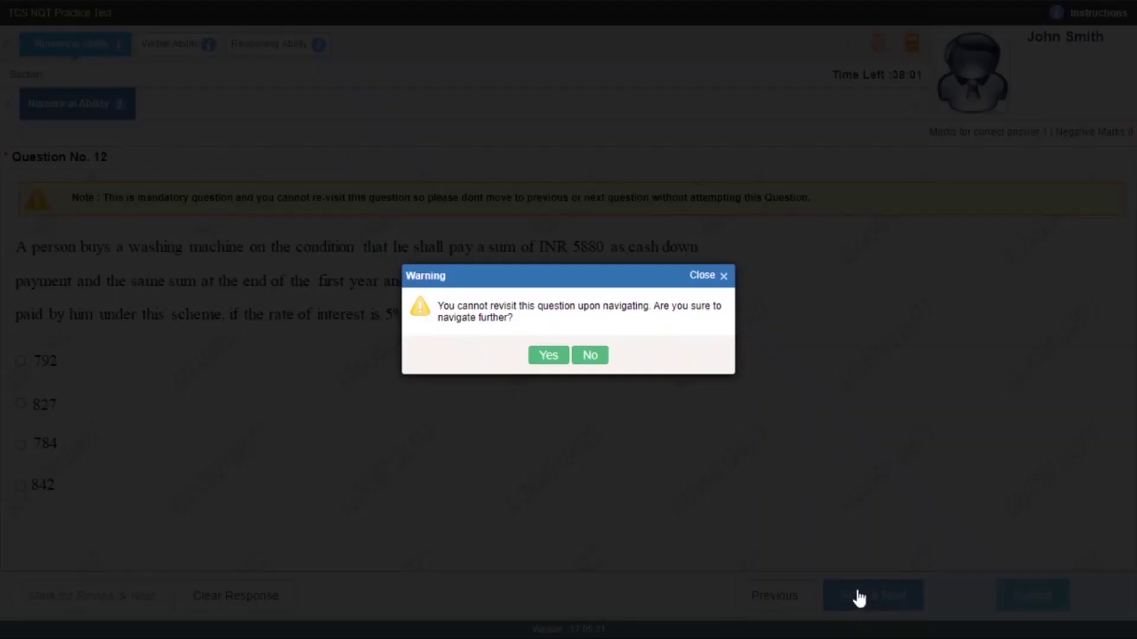
click(541, 356)
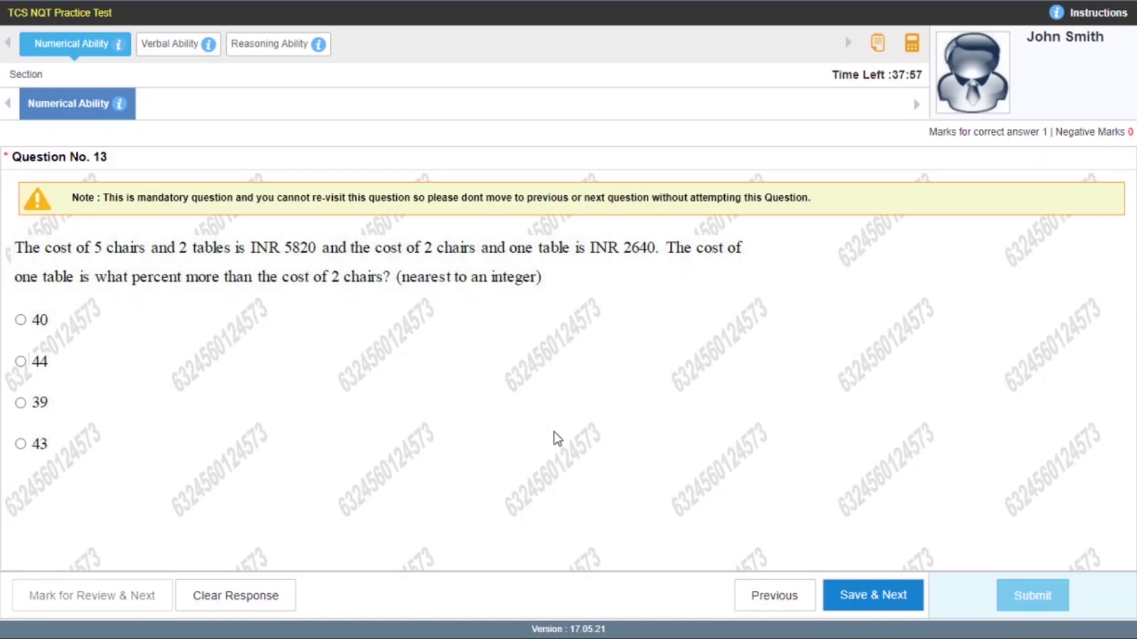
Pass over questions 13 to 16, from the chairs and tables problem to the pipes problem, unanswered and continue to question 17.
click(863, 597)
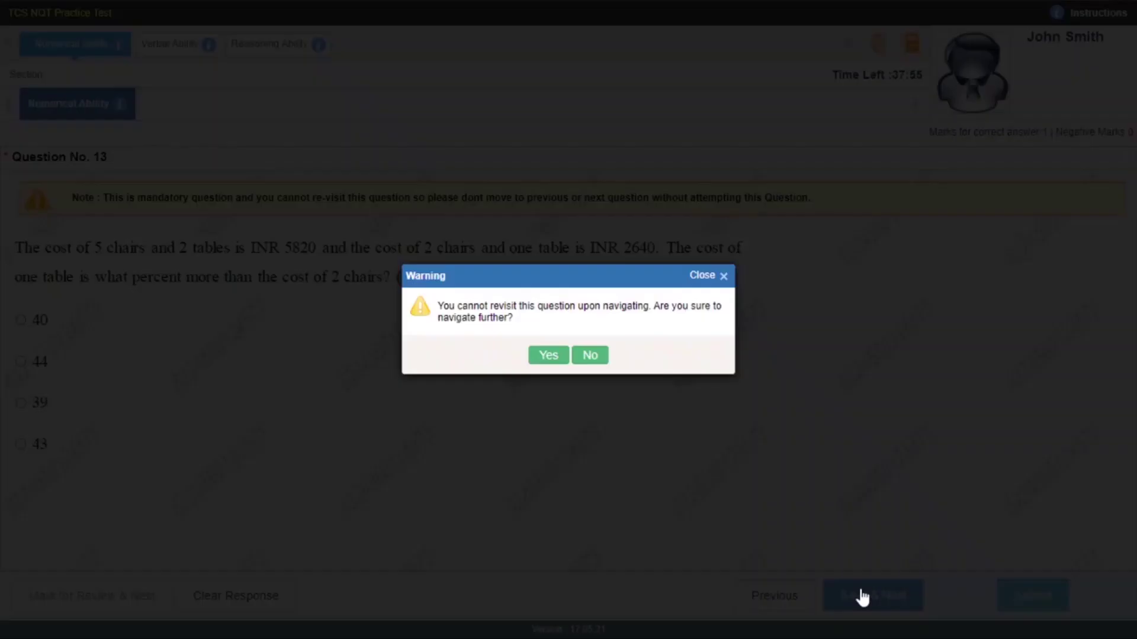
click(548, 357)
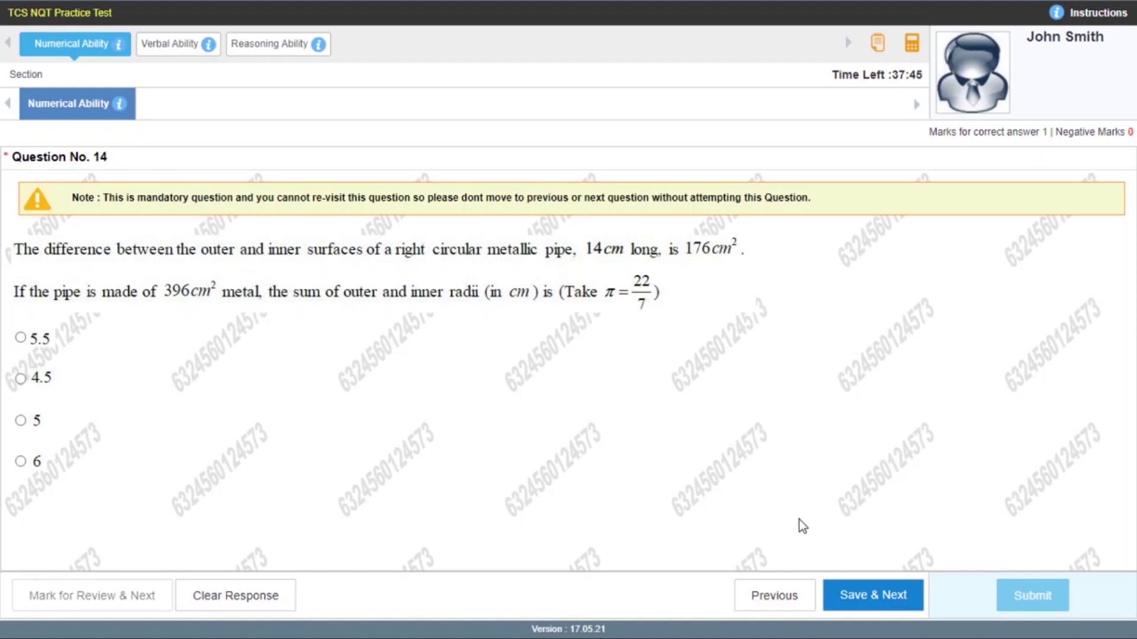
click(856, 598)
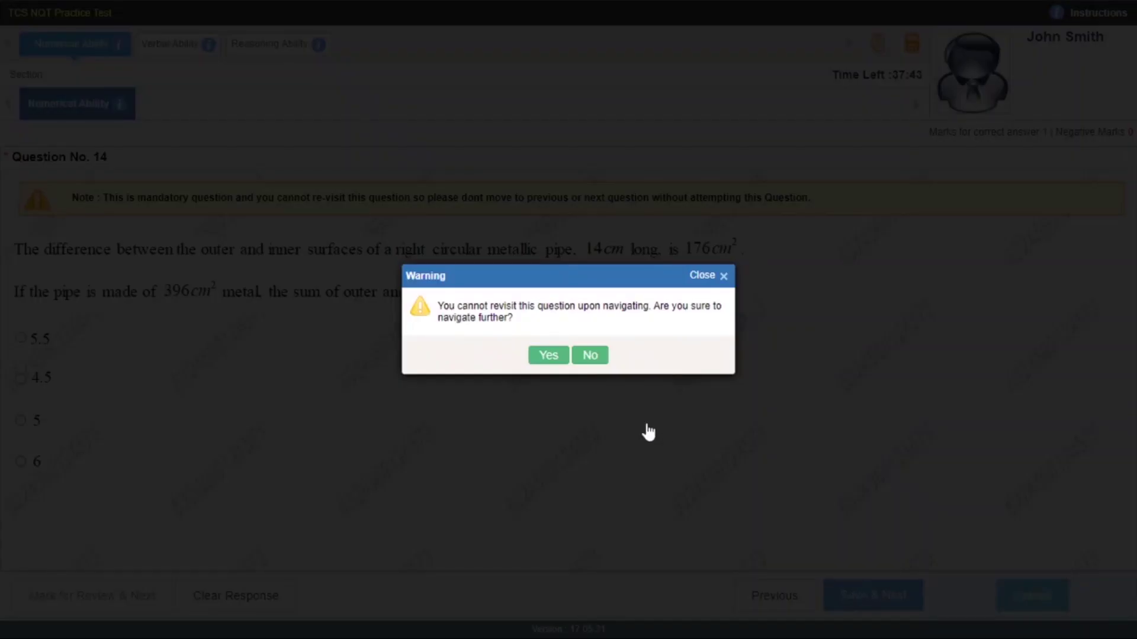
click(548, 355)
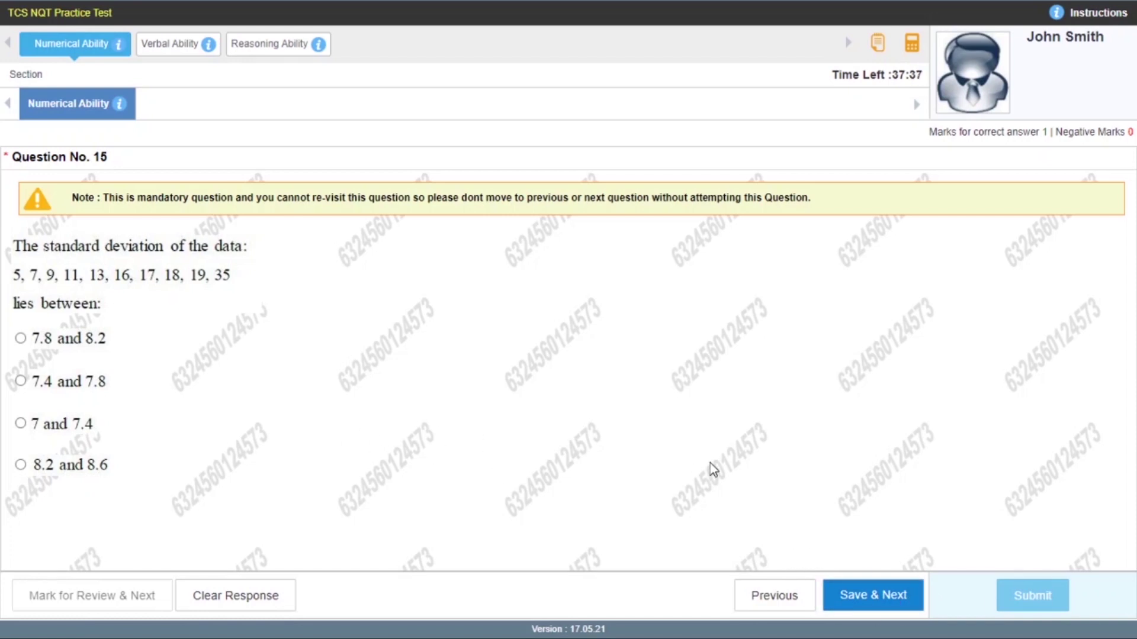
click(870, 597)
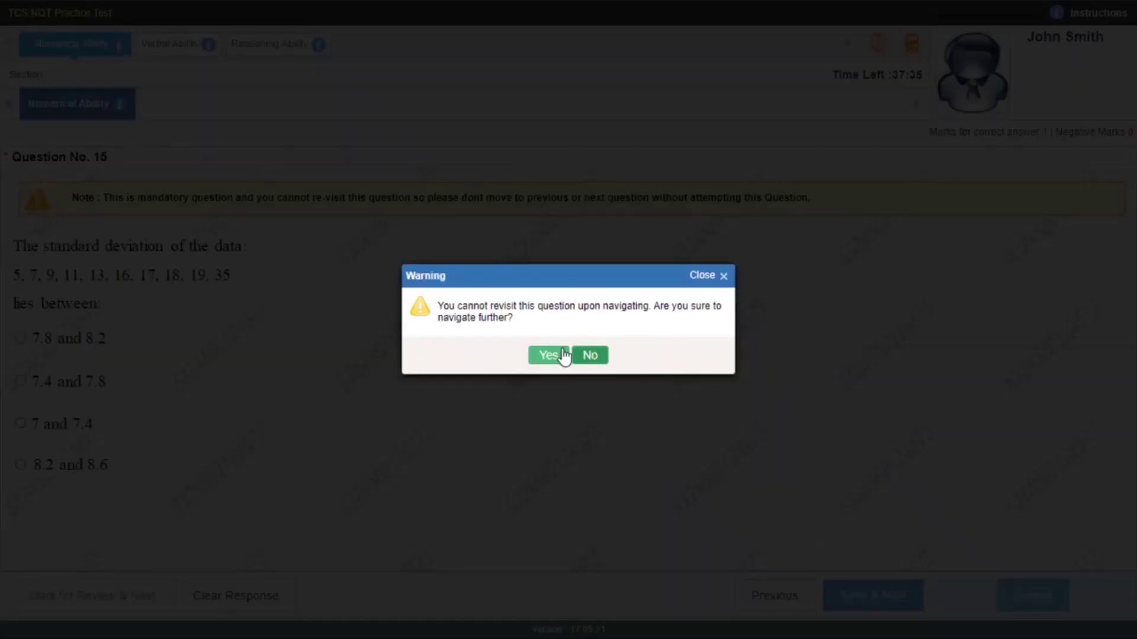
click(564, 357)
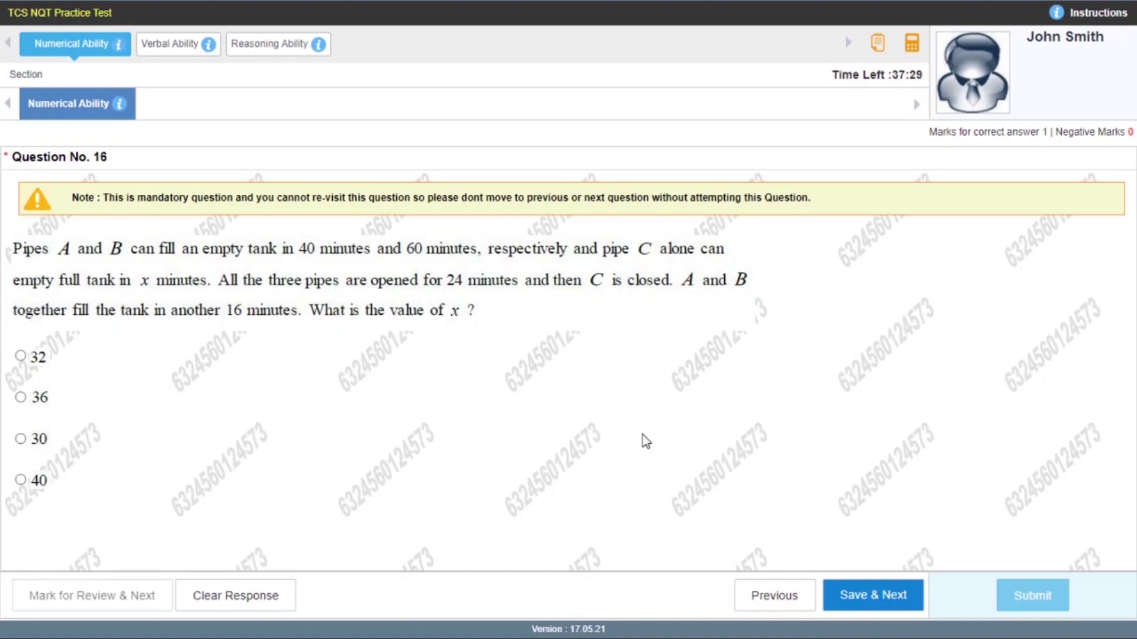
click(870, 596)
click(543, 357)
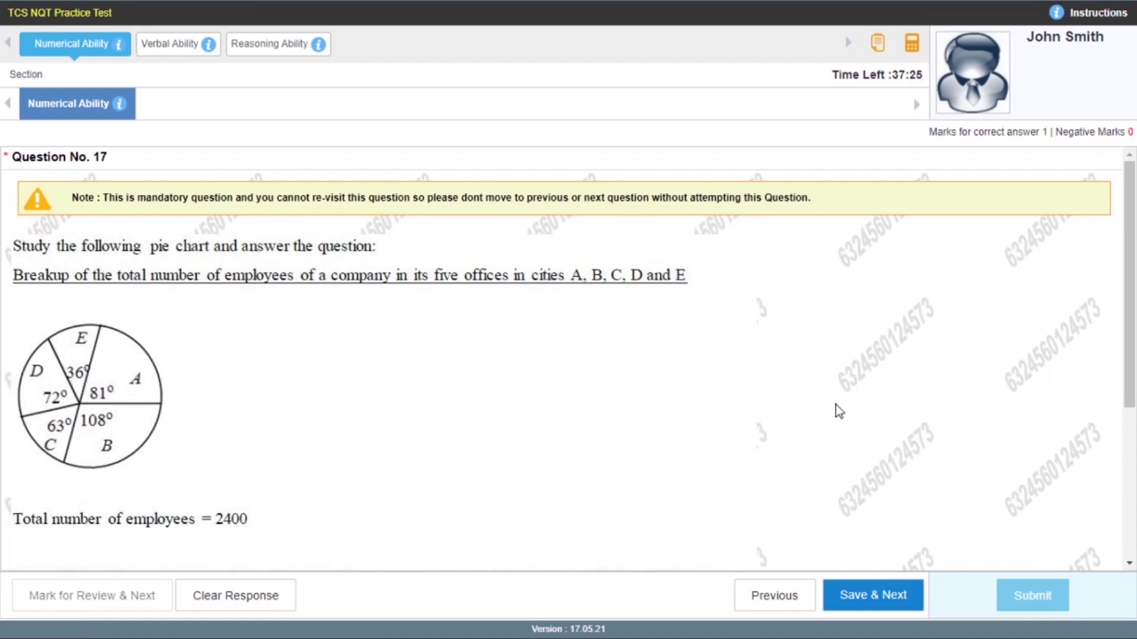
Read the employee pie chart problem in question 17 with its options, and skip it unanswered to question 18.
scroll(759, 426, down, 3)
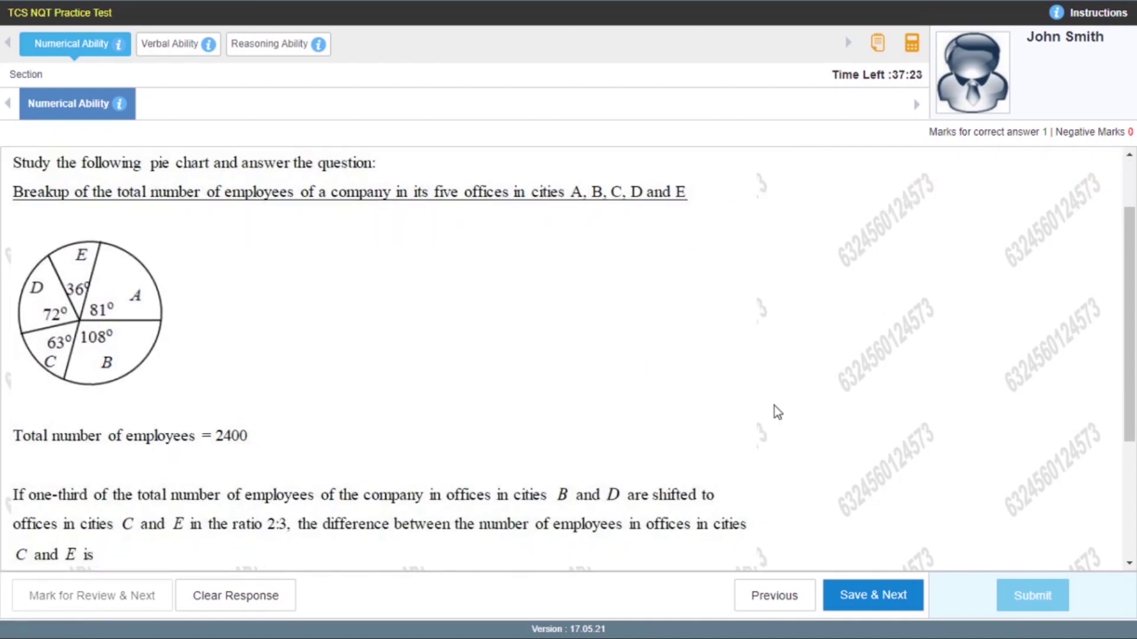
scroll(773, 406, down, 3)
scroll(775, 402, down, 4)
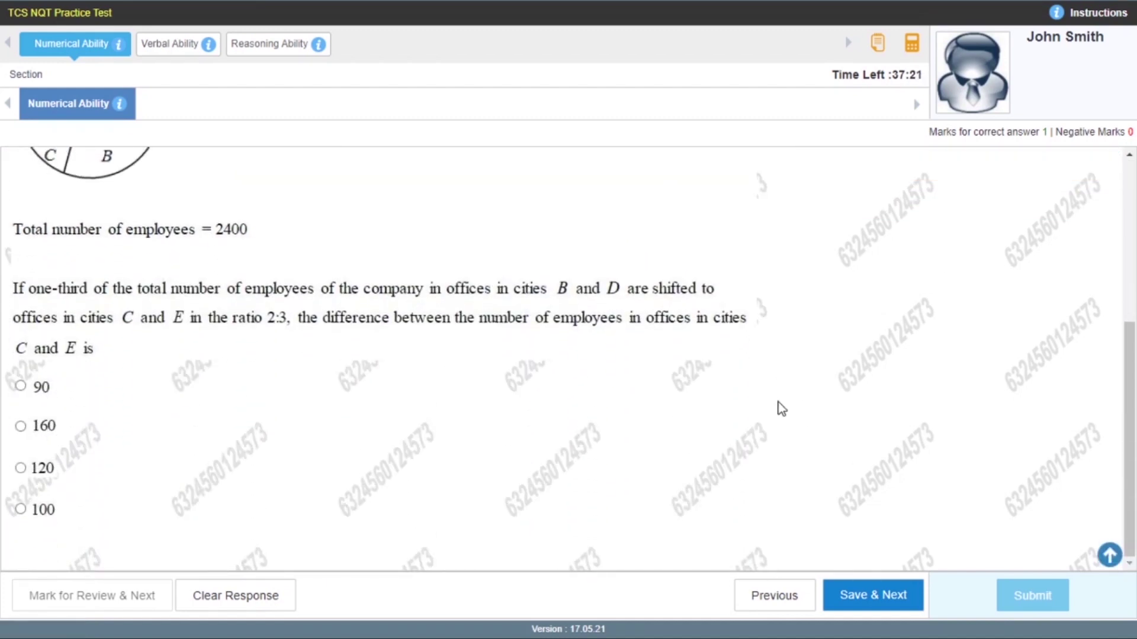
click(871, 598)
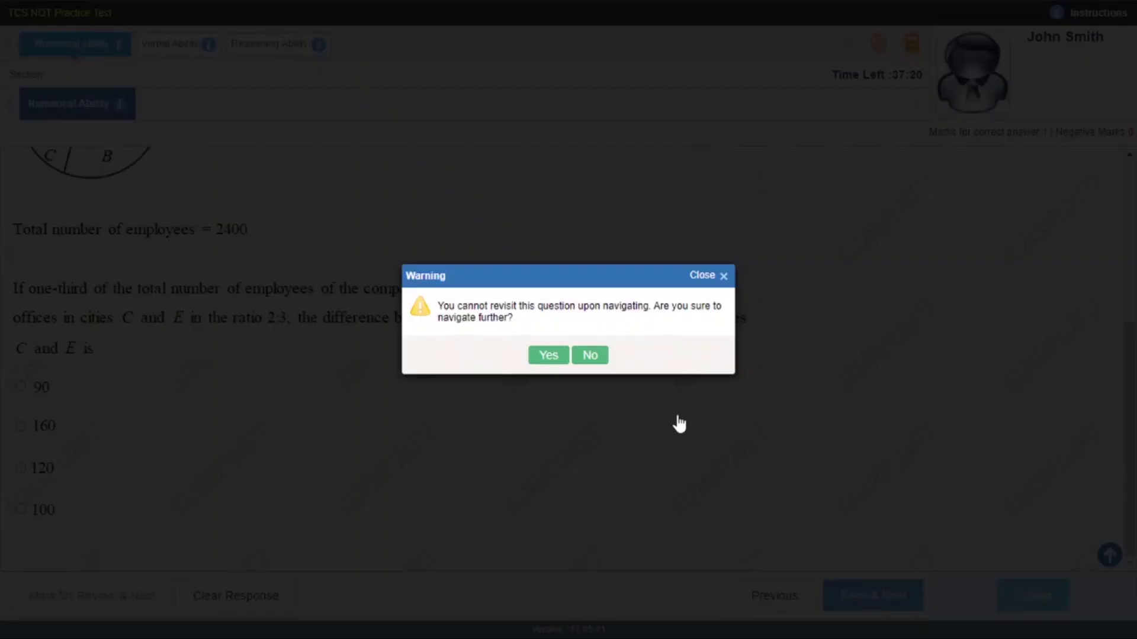
click(558, 359)
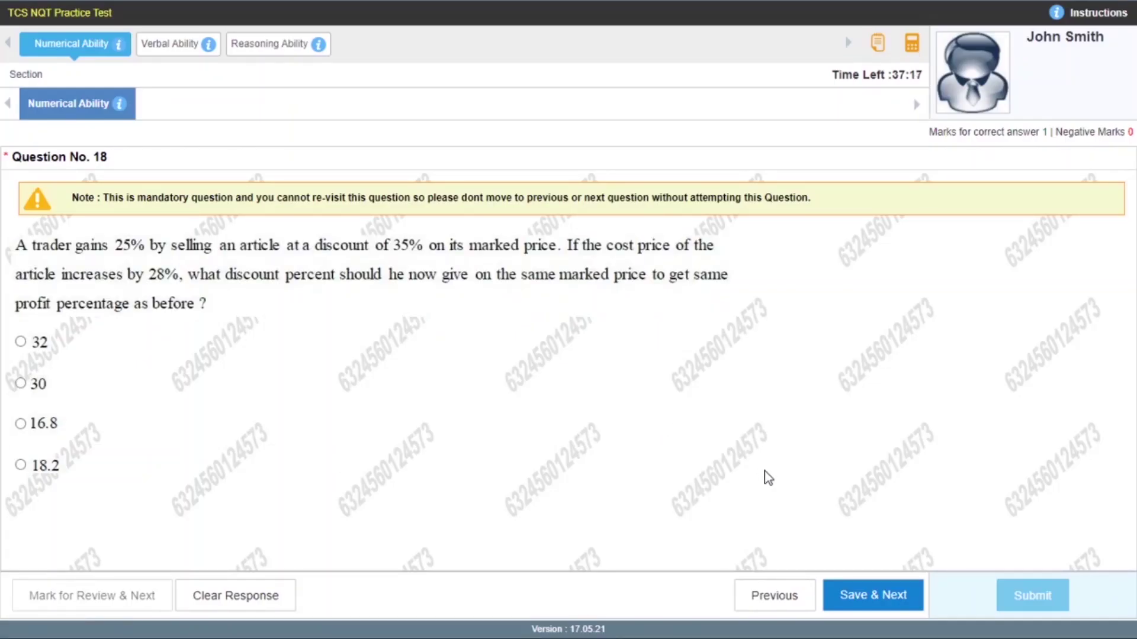
Skip questions 18 to 21, from the trader's discount to the divided sum, unanswered, confirming each move, to reach question 22.
click(857, 603)
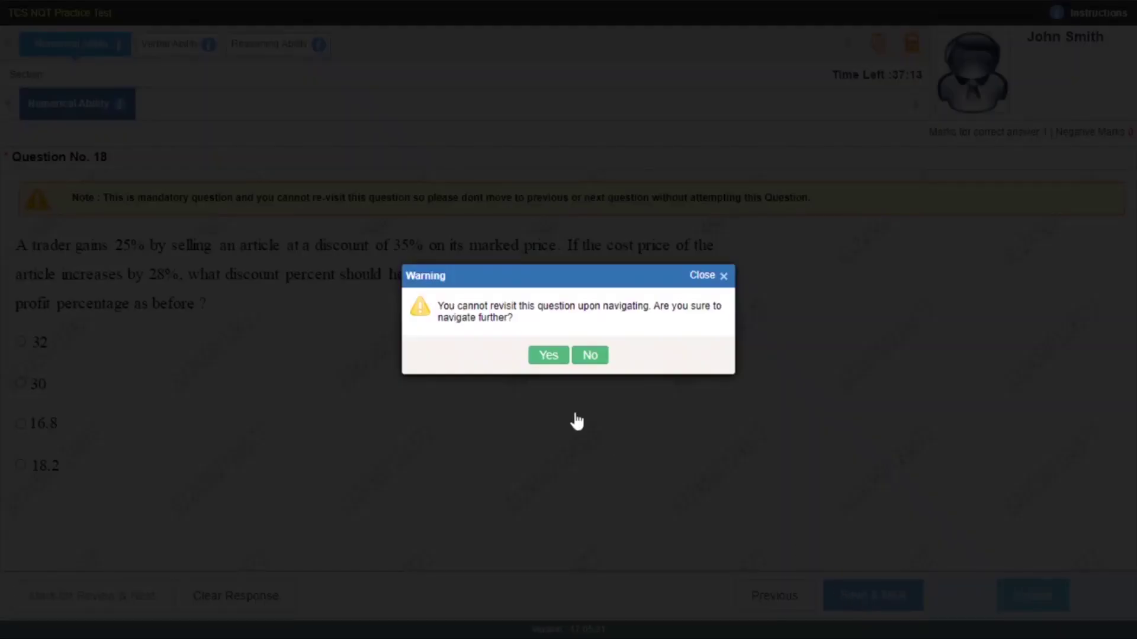
click(547, 358)
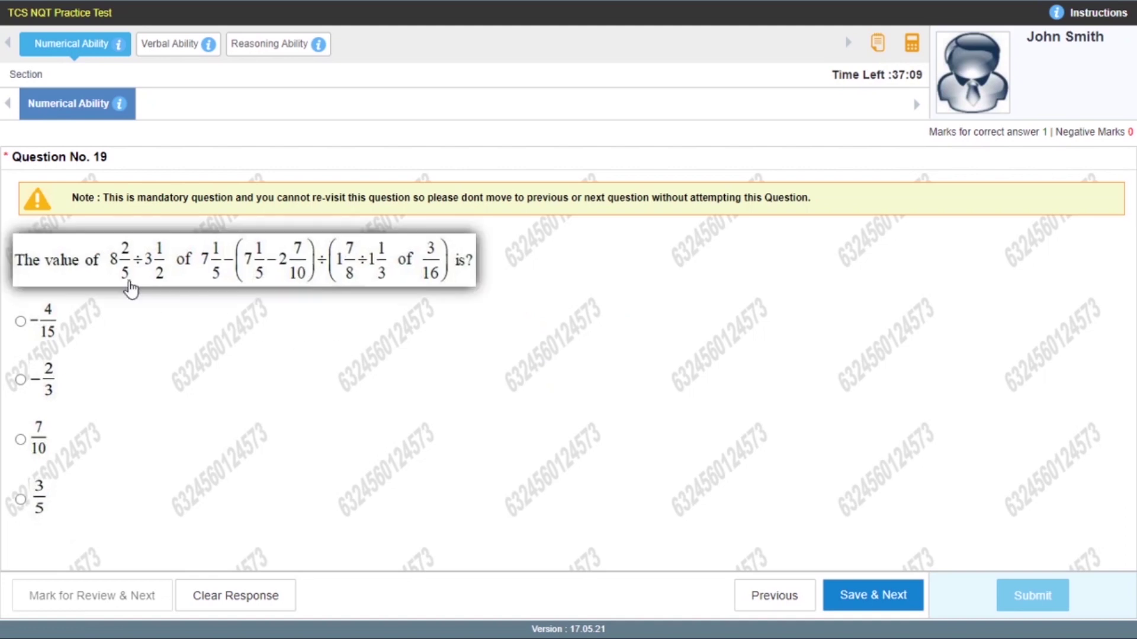
click(864, 602)
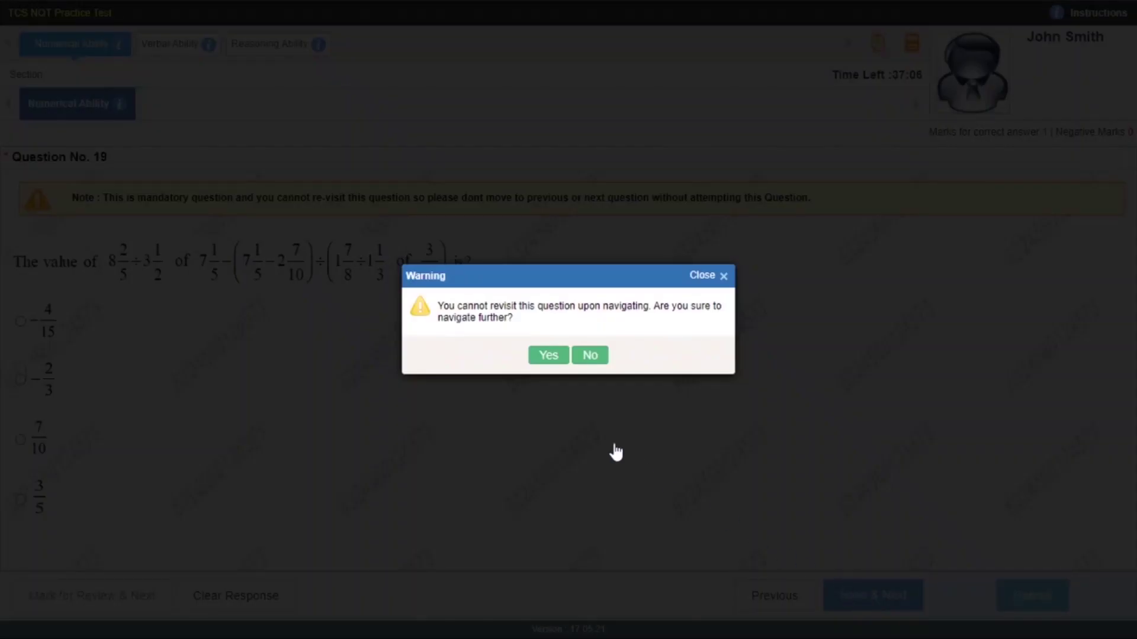
click(547, 355)
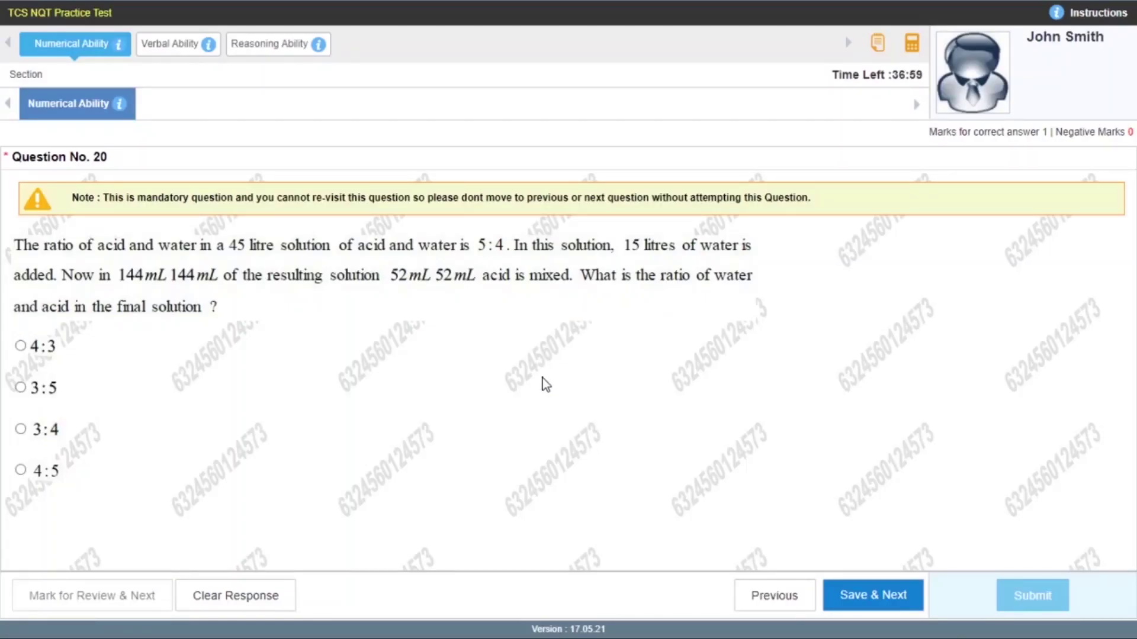
click(863, 598)
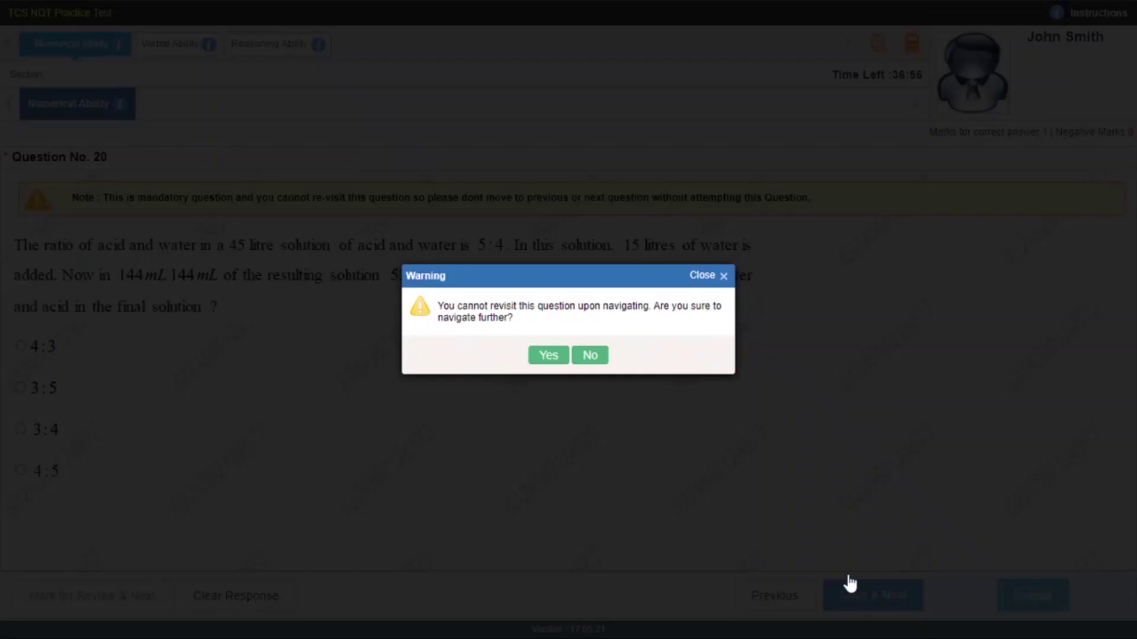
click(540, 358)
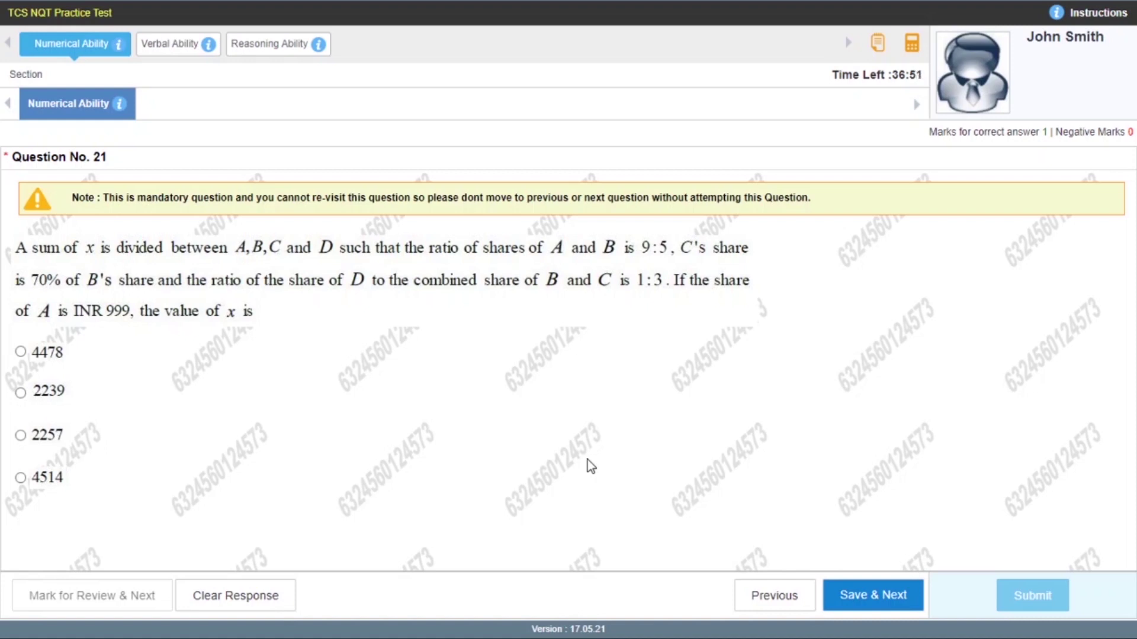
click(880, 599)
click(542, 358)
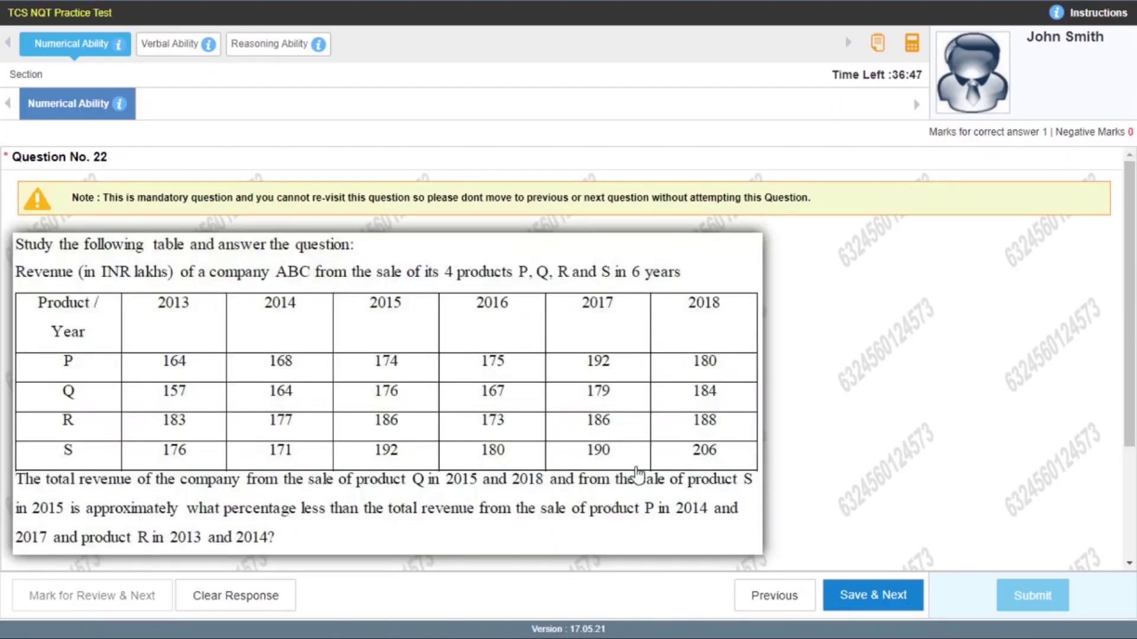
Read the product revenue table problem in question 22 with its options, and skip it unanswered to question 23.
scroll(802, 392, down, 2)
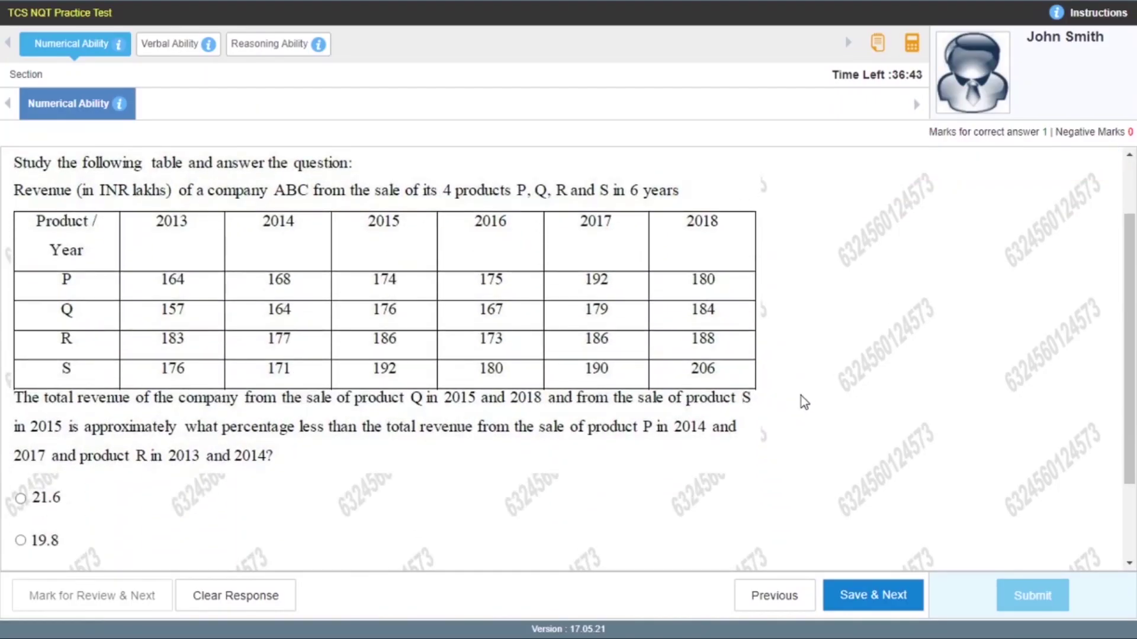
scroll(802, 404, down, 2)
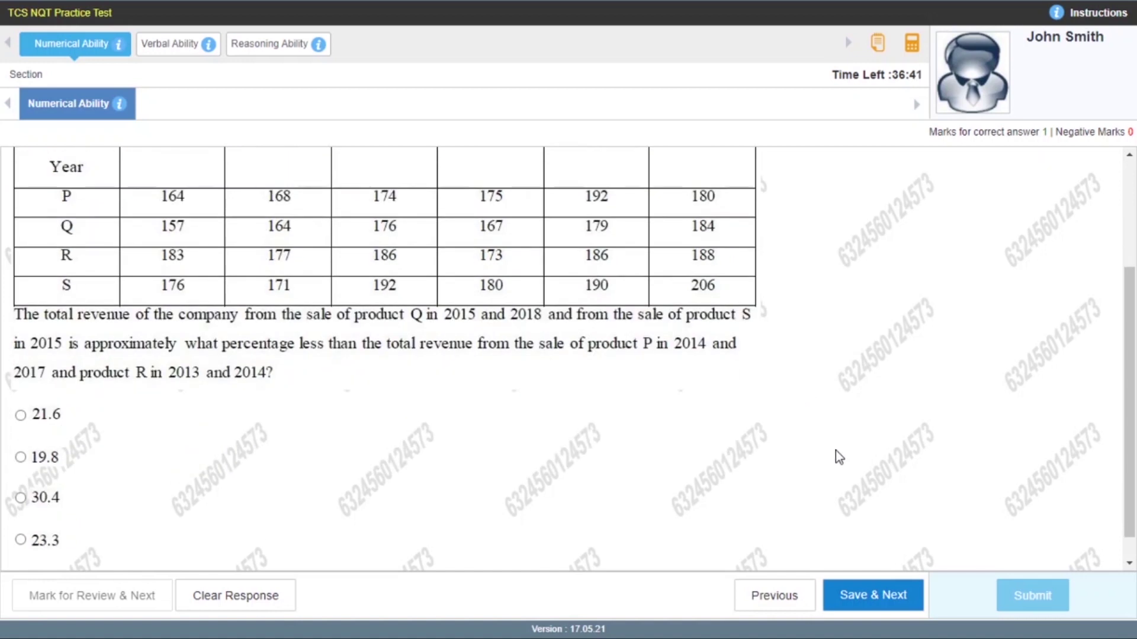
click(860, 598)
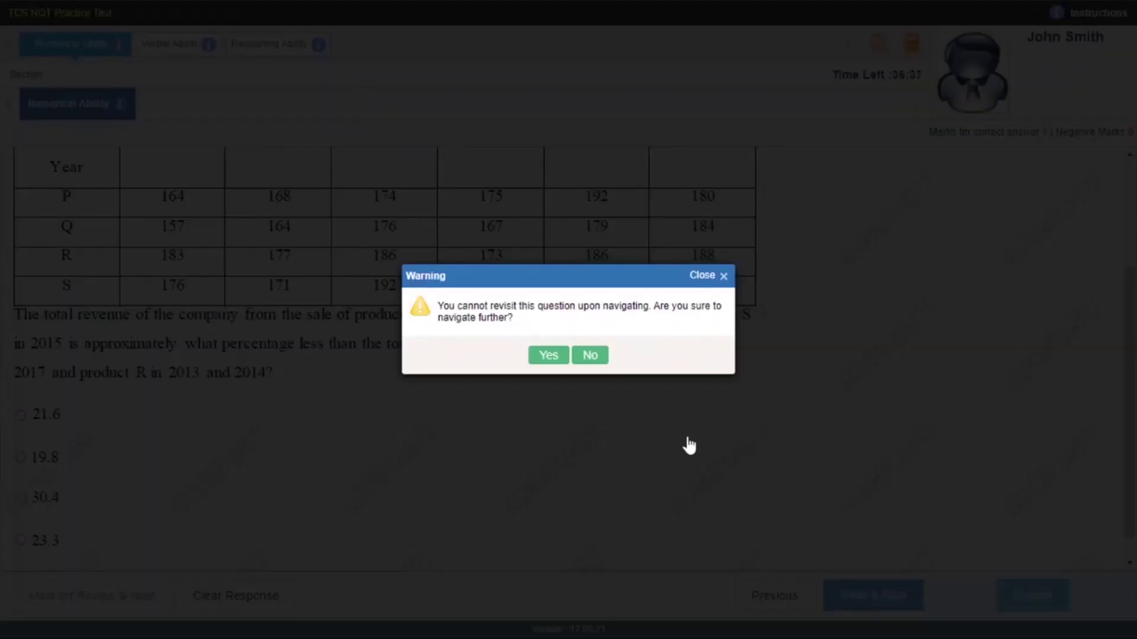
click(556, 363)
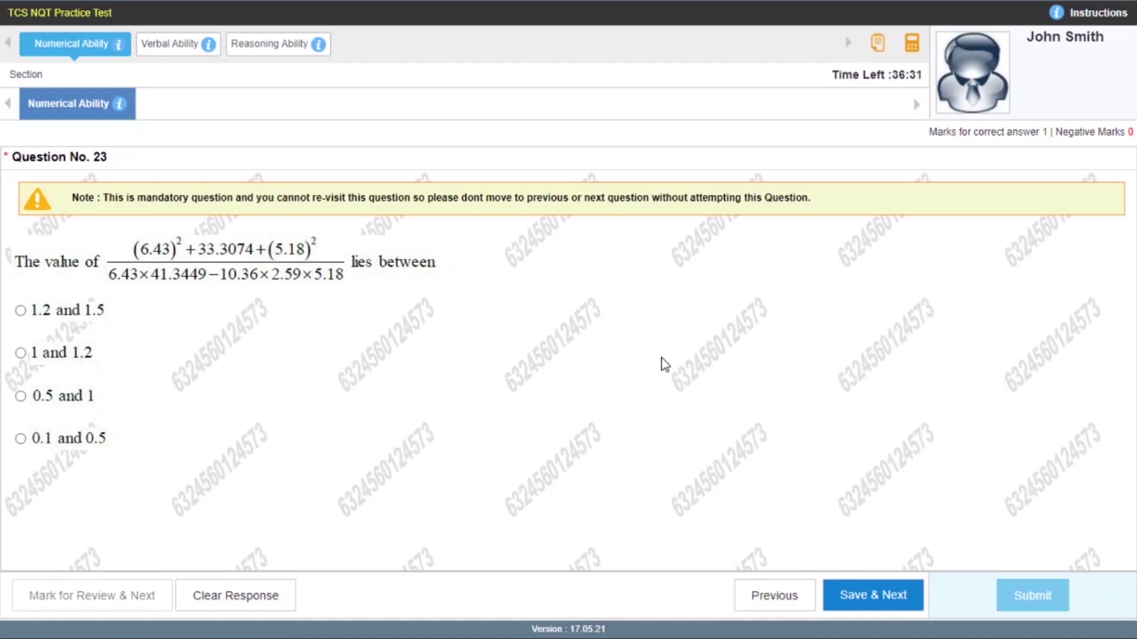
Pass over questions 23 to 25, from the decimal fraction value to the A, B and C work problem, unanswered to reach question 26.
click(850, 597)
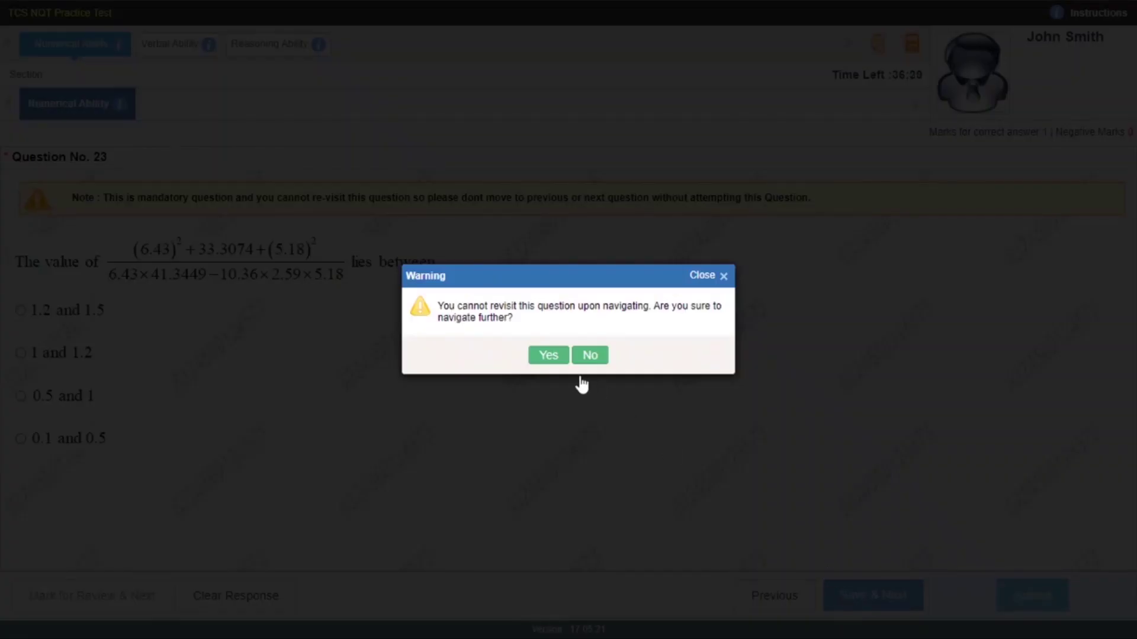
click(549, 359)
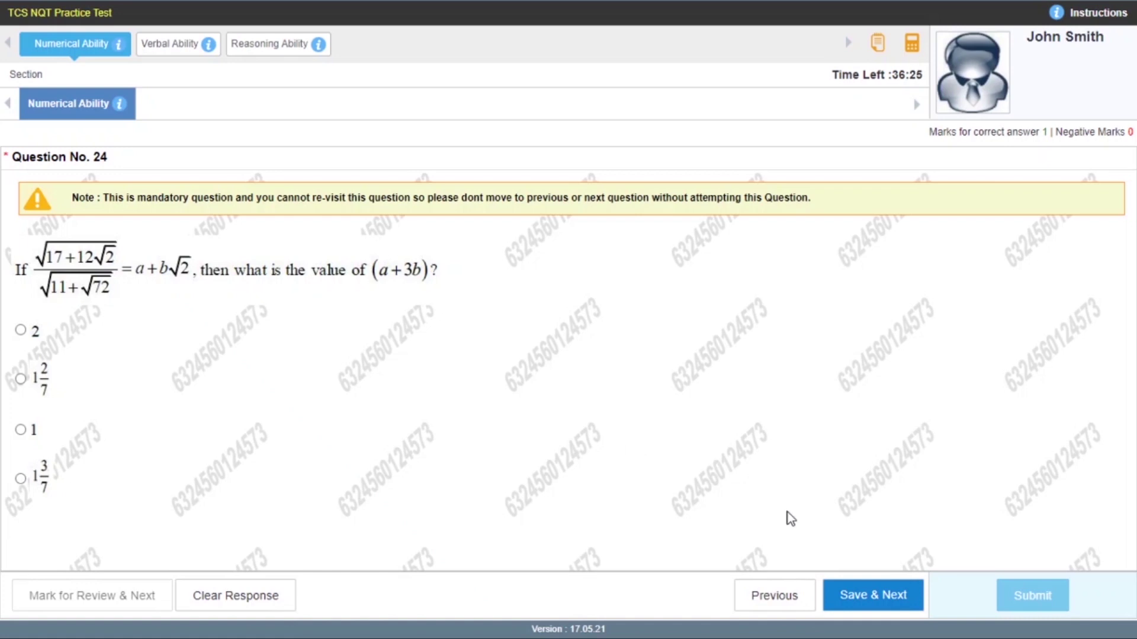
click(867, 596)
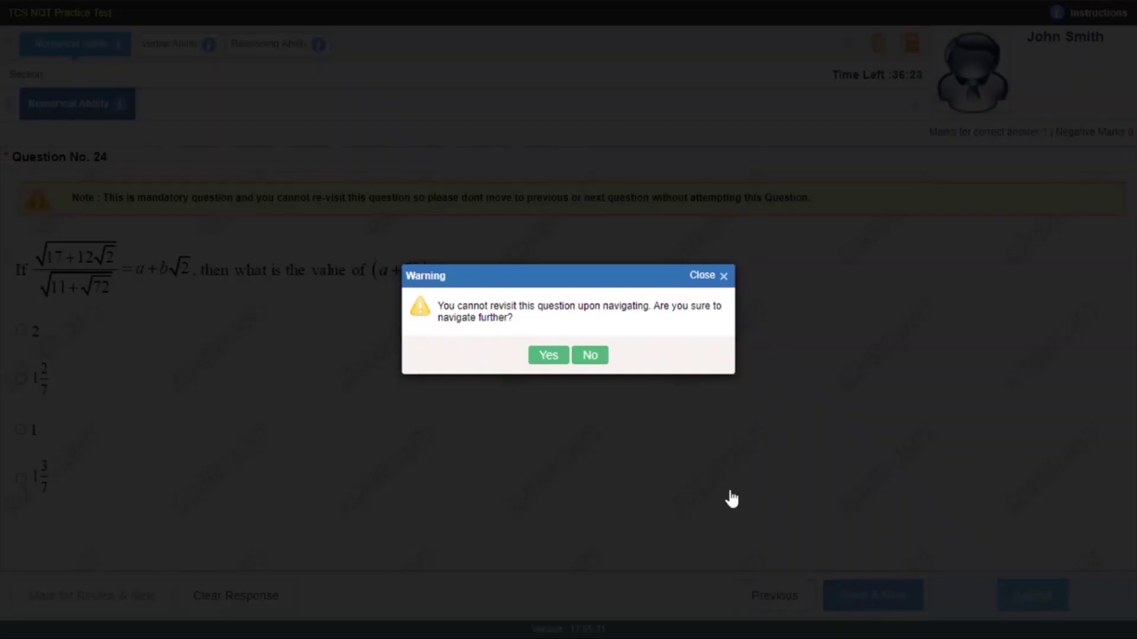
click(549, 358)
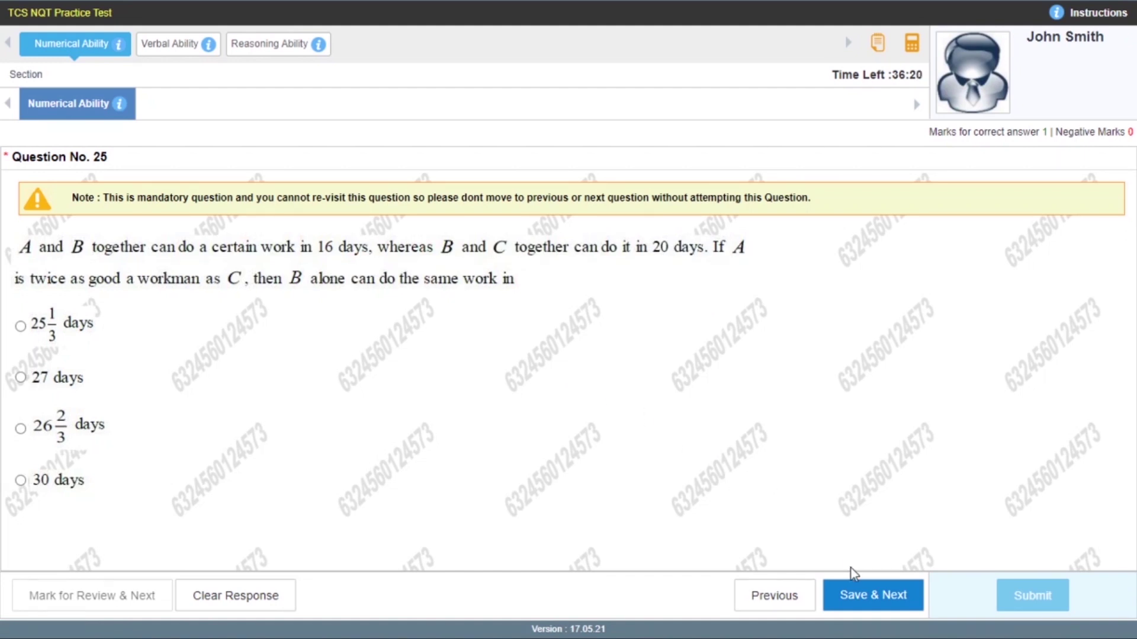
click(868, 596)
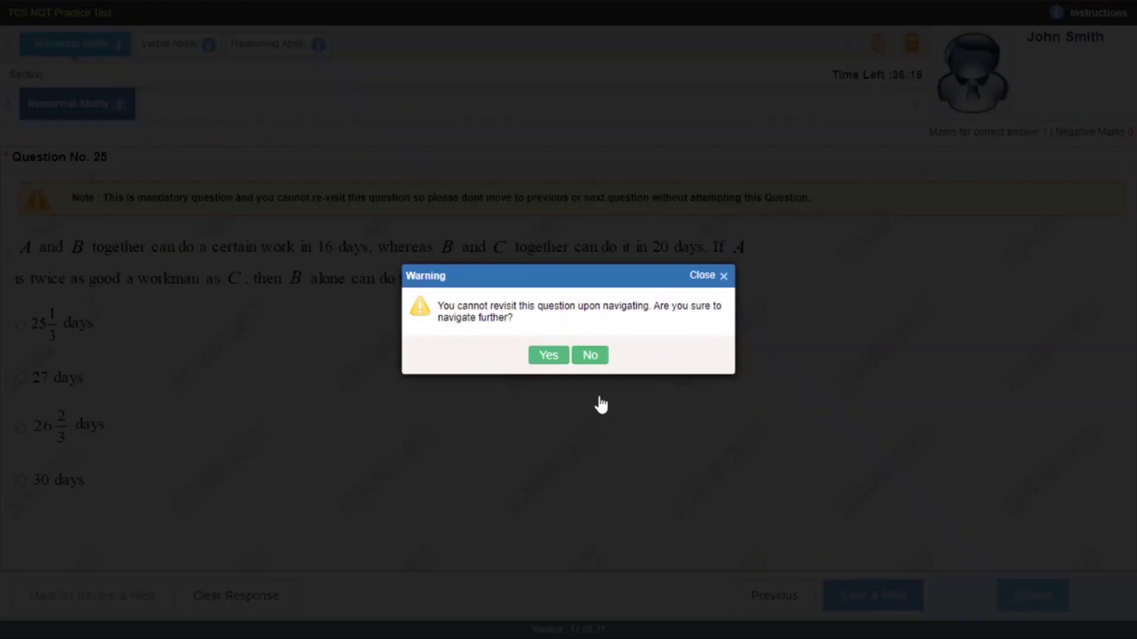
click(549, 358)
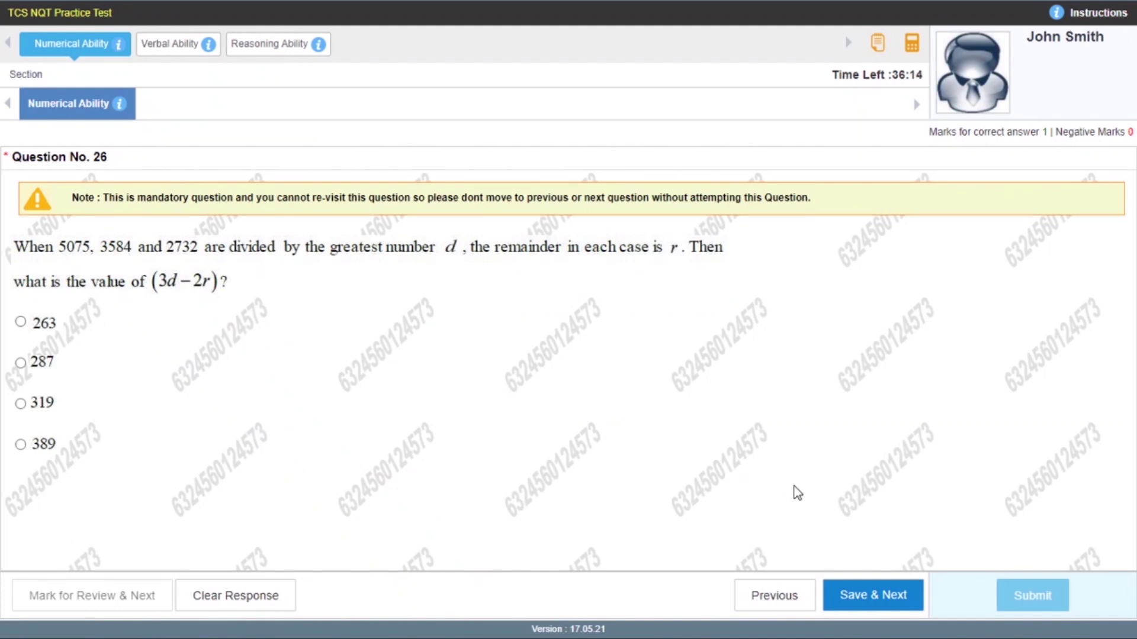
Leave question 26 on the greatest divisor unanswered and submit the Numerical Ability group to proceed to Verbal Ability.
click(873, 596)
click(551, 358)
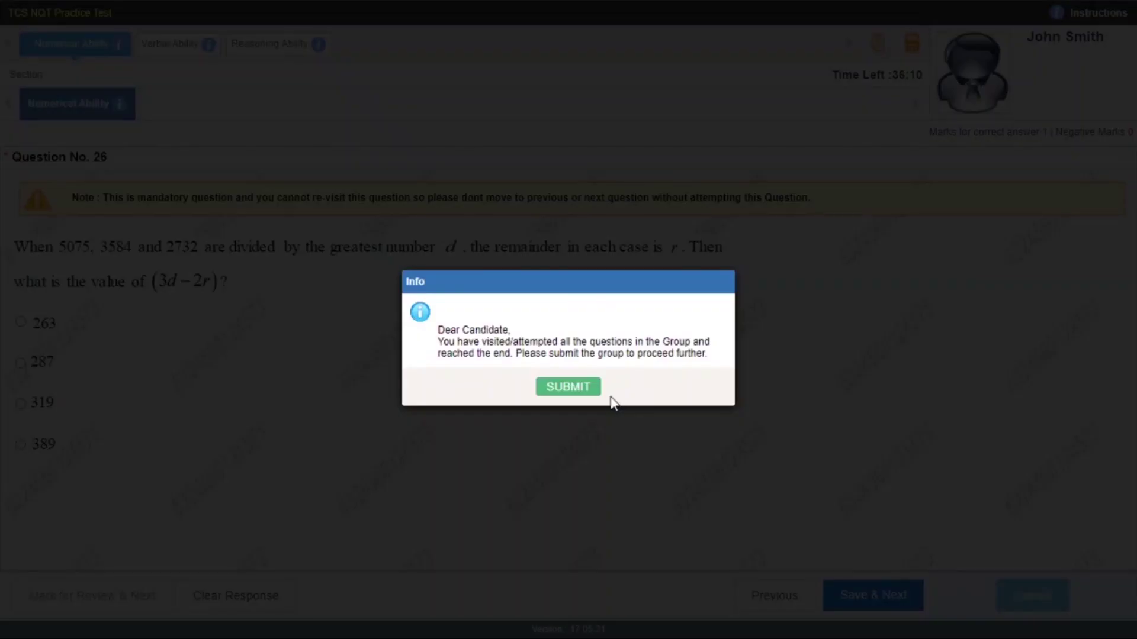
click(599, 391)
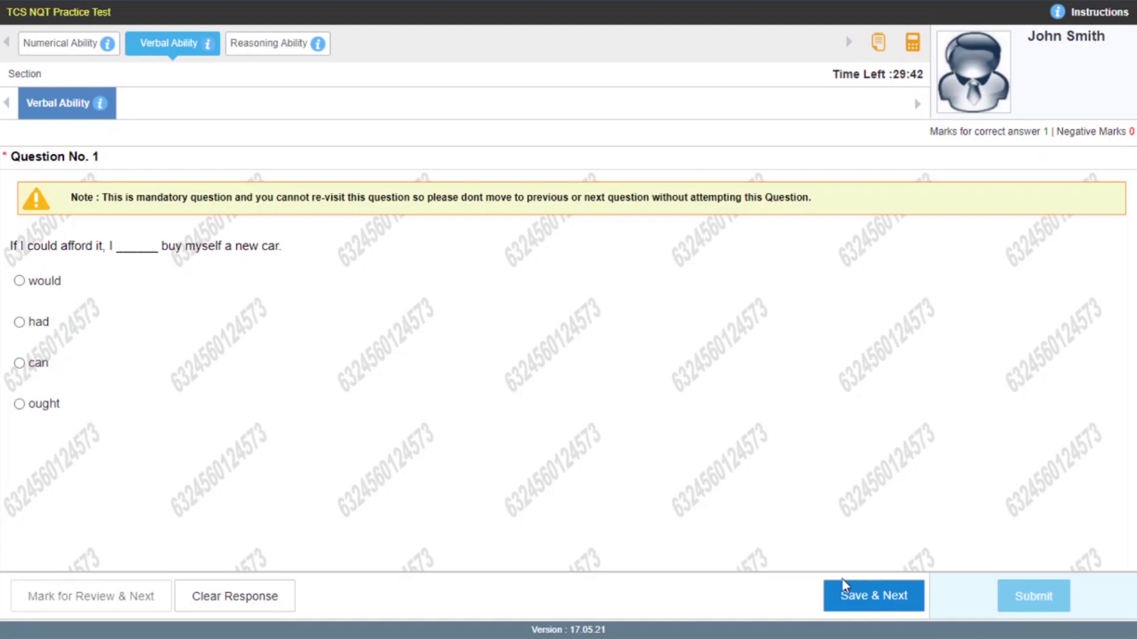
Skip Verbal Ability questions 1 and 2, on affording a new car and the elephant text, unanswered to reach question 3.
click(853, 597)
click(539, 357)
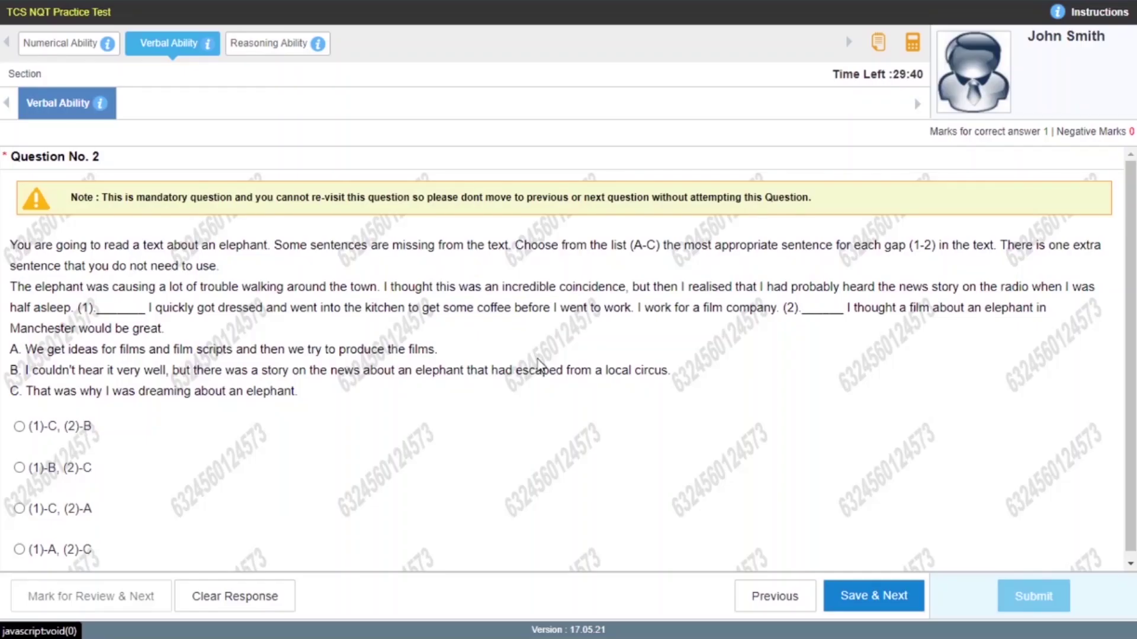
scroll(594, 399, down, 1)
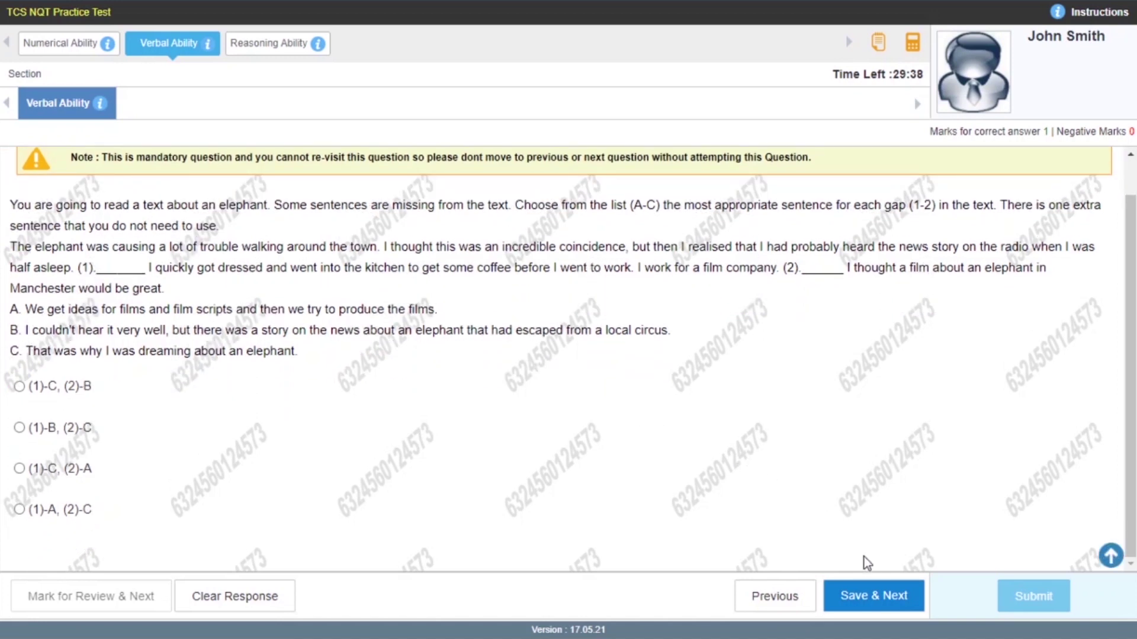
click(871, 592)
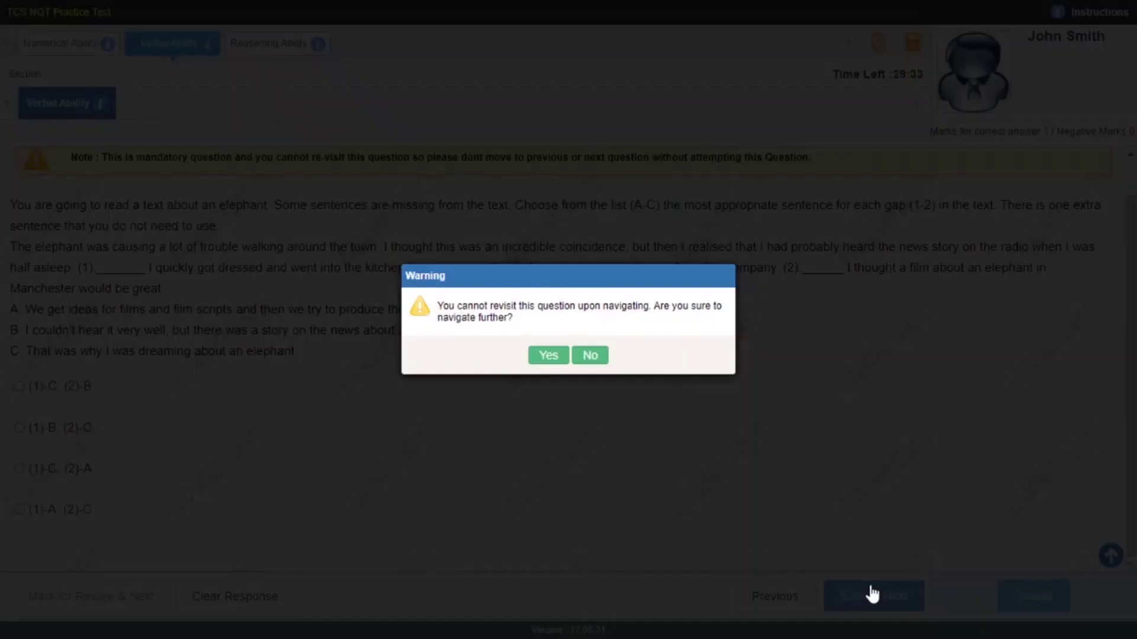
click(540, 356)
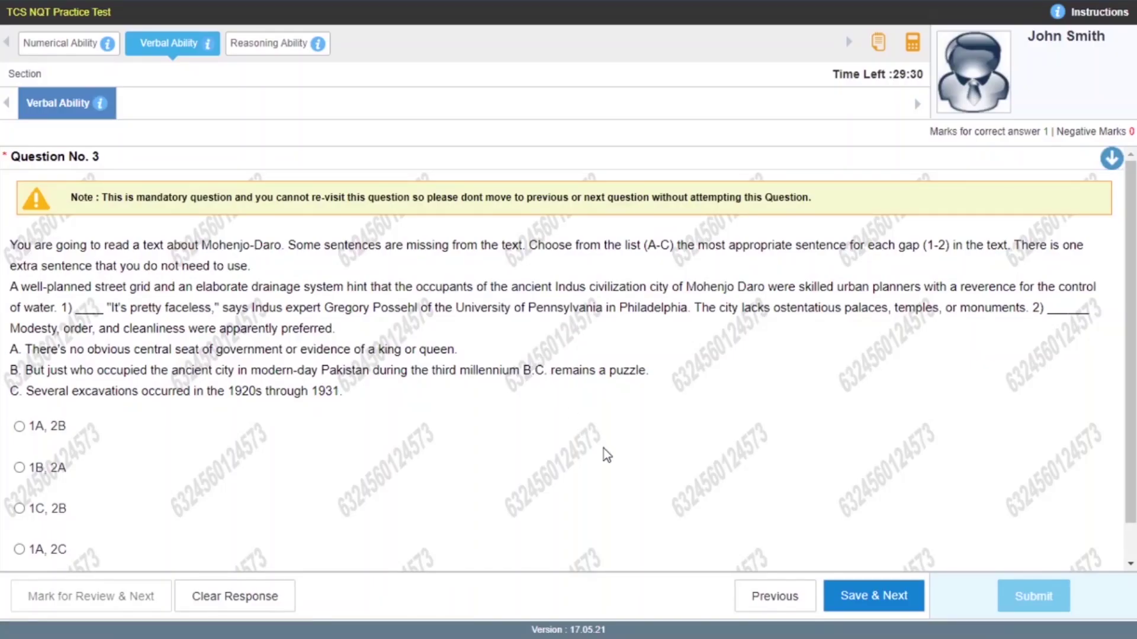
Look through the Mohenjo-Daro text in question 3 and the ballad paragraph in question 4, leaving both unanswered to continue to question 5.
scroll(592, 449, down, 1)
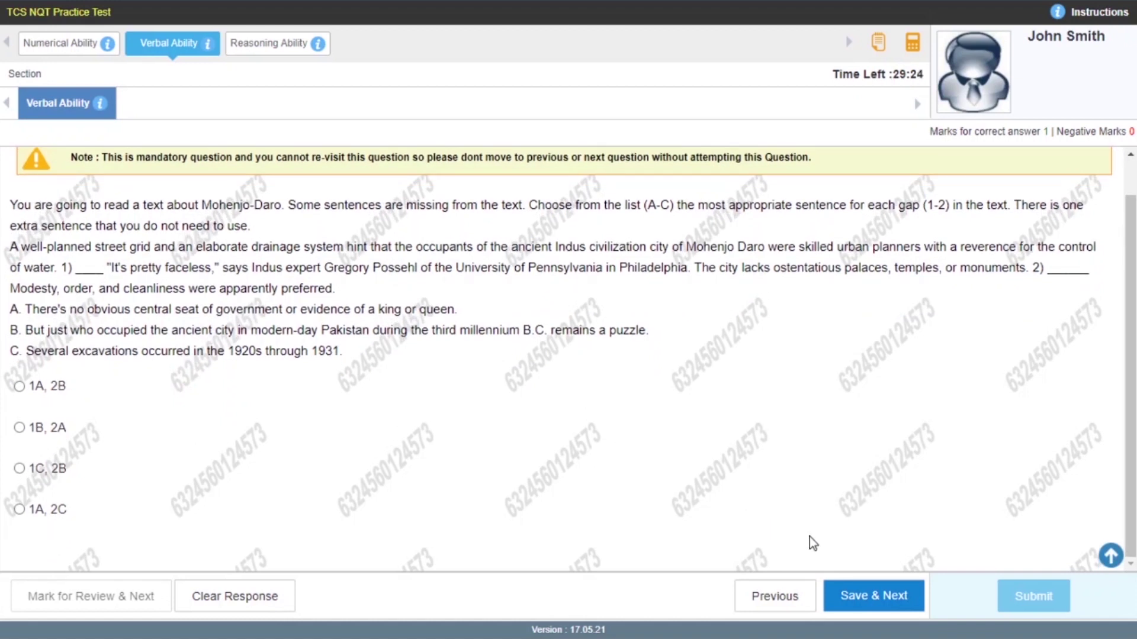
click(852, 595)
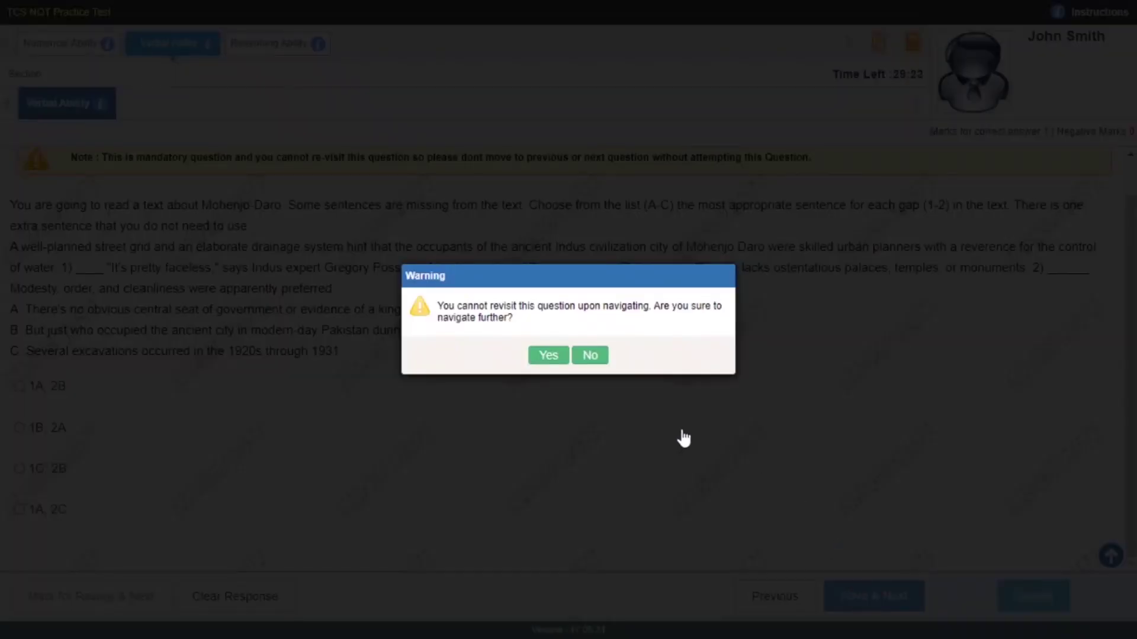
click(547, 356)
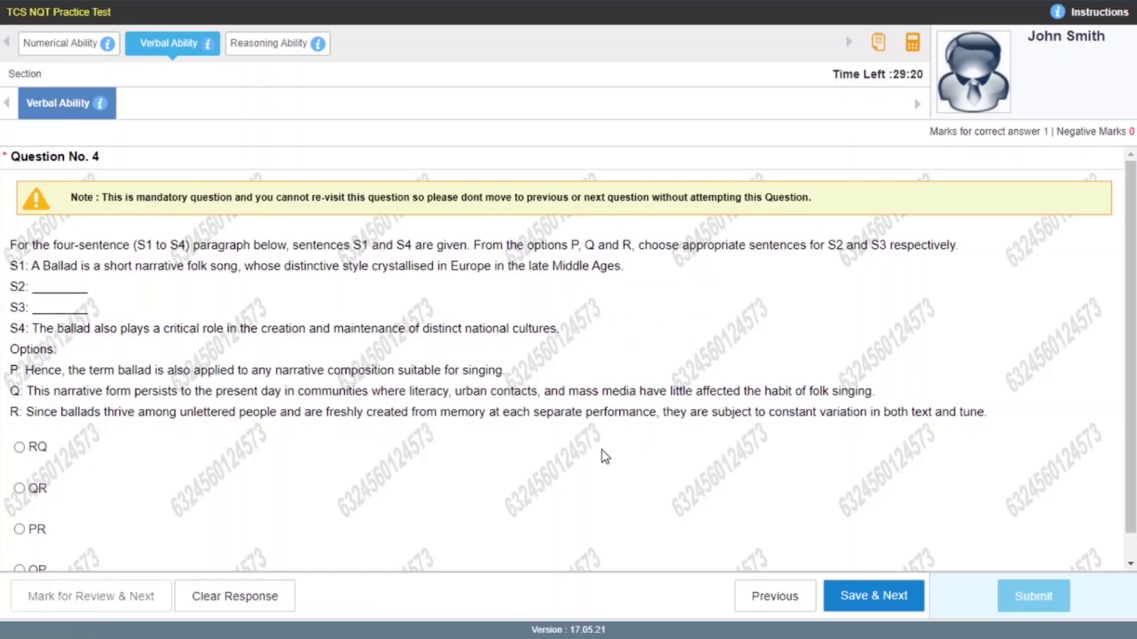
scroll(602, 450, down, 1)
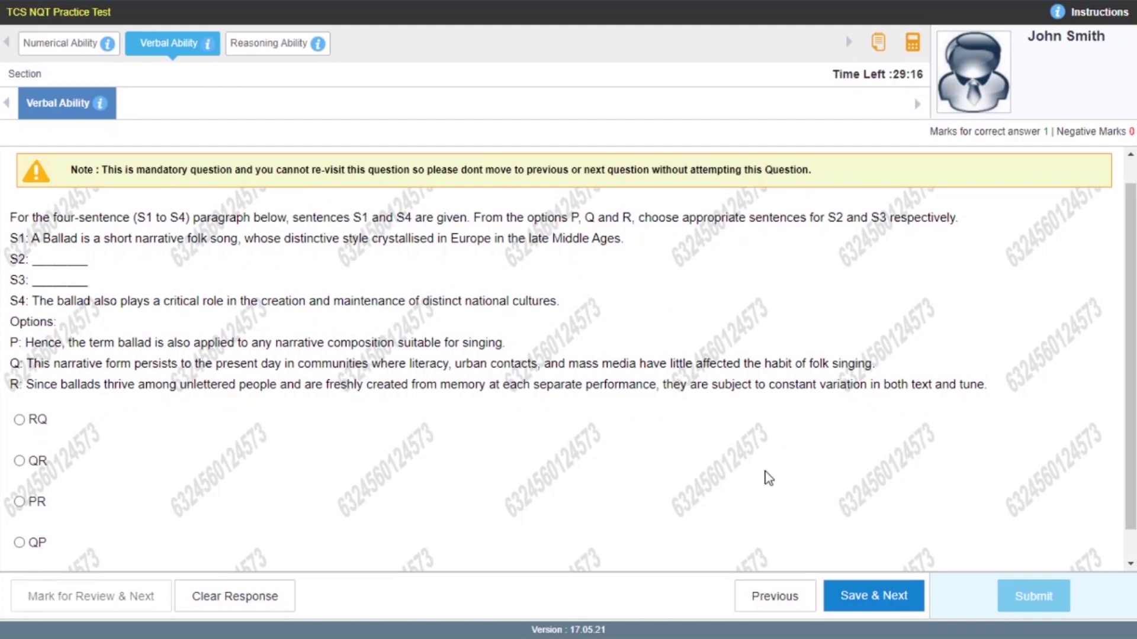
click(867, 598)
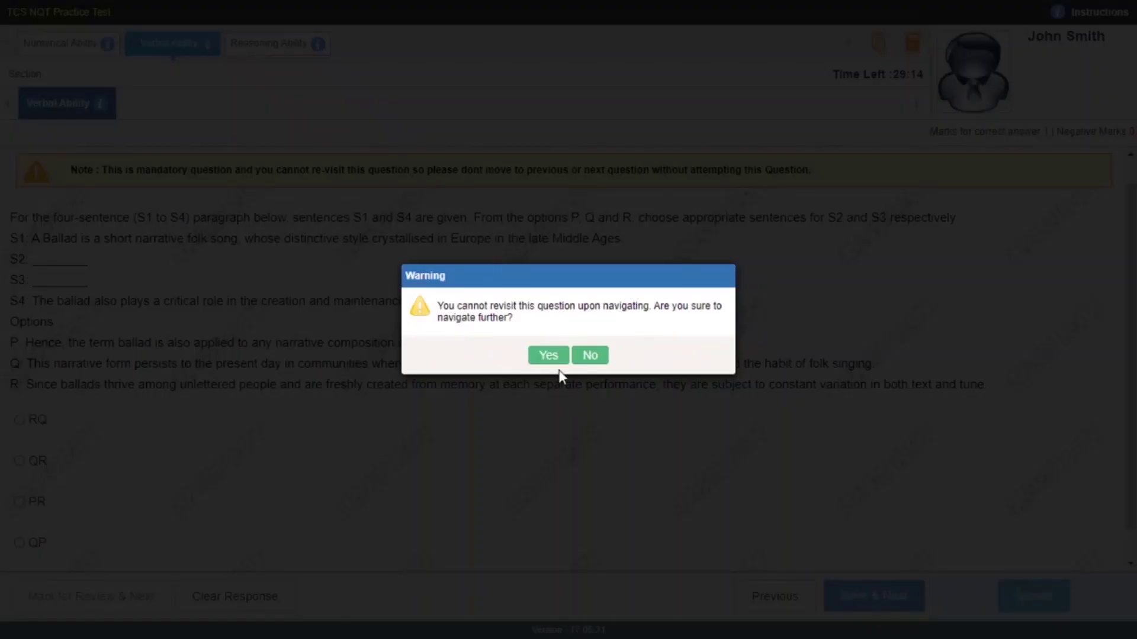
click(548, 356)
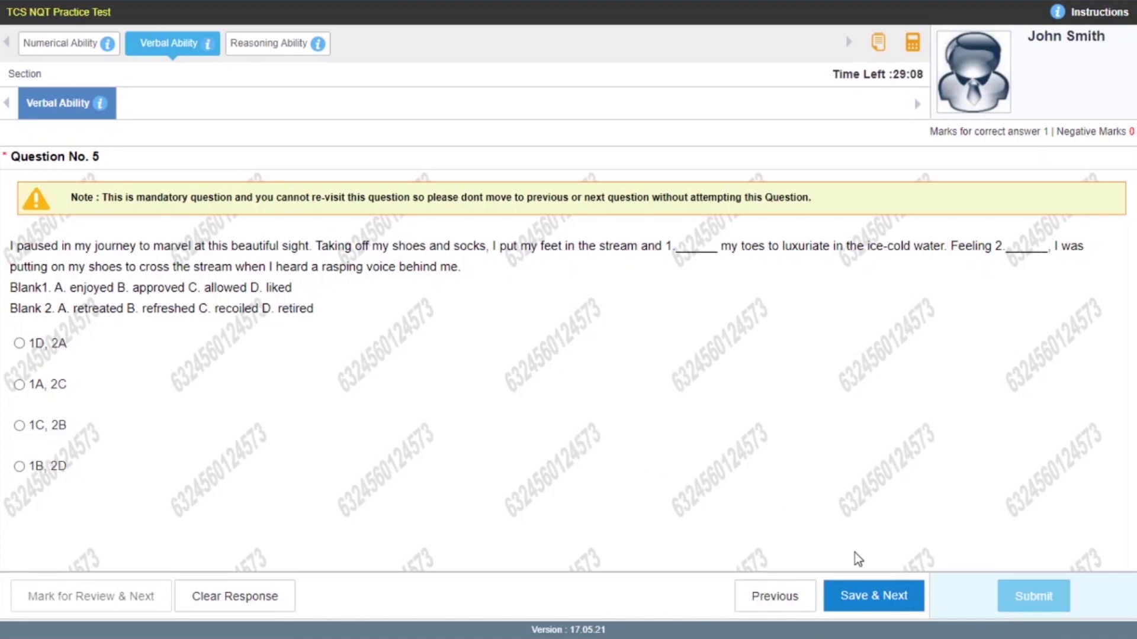
Pass over questions 5 to 7, on the stream blanks, the thief sentence pair and the weekly shopping error, unanswered to reach question 8.
click(865, 599)
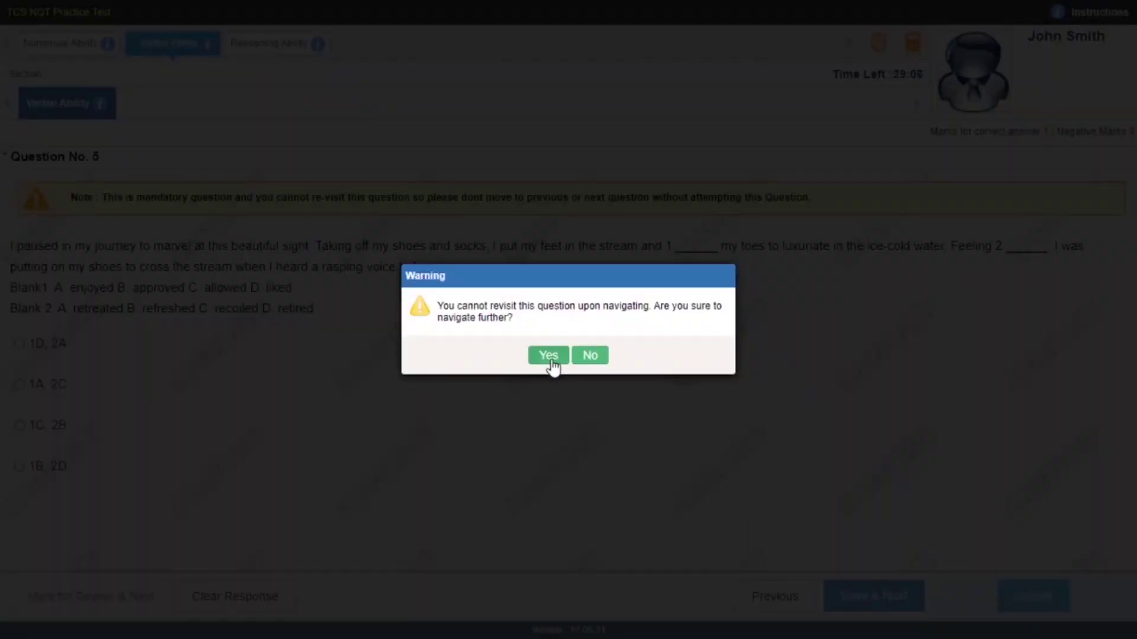
click(549, 359)
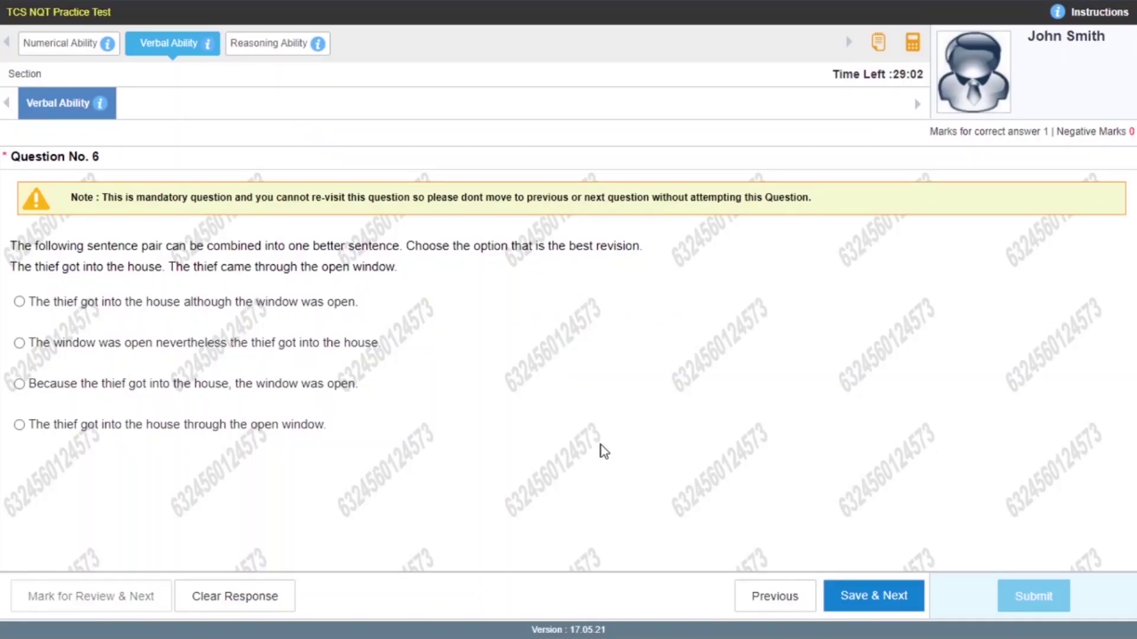
click(862, 602)
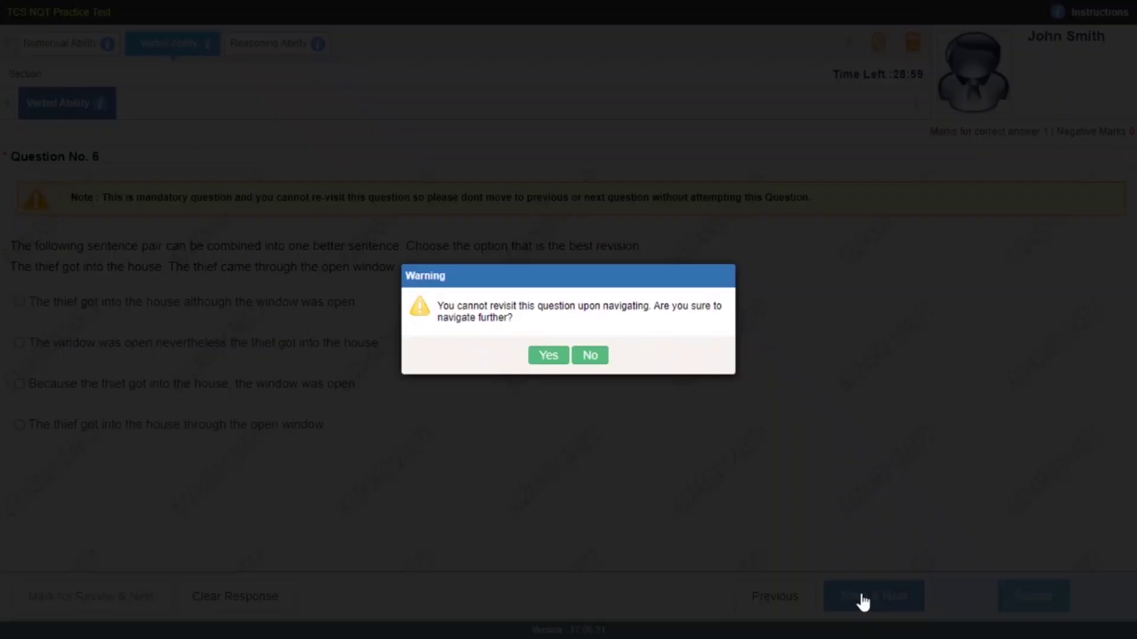
click(549, 356)
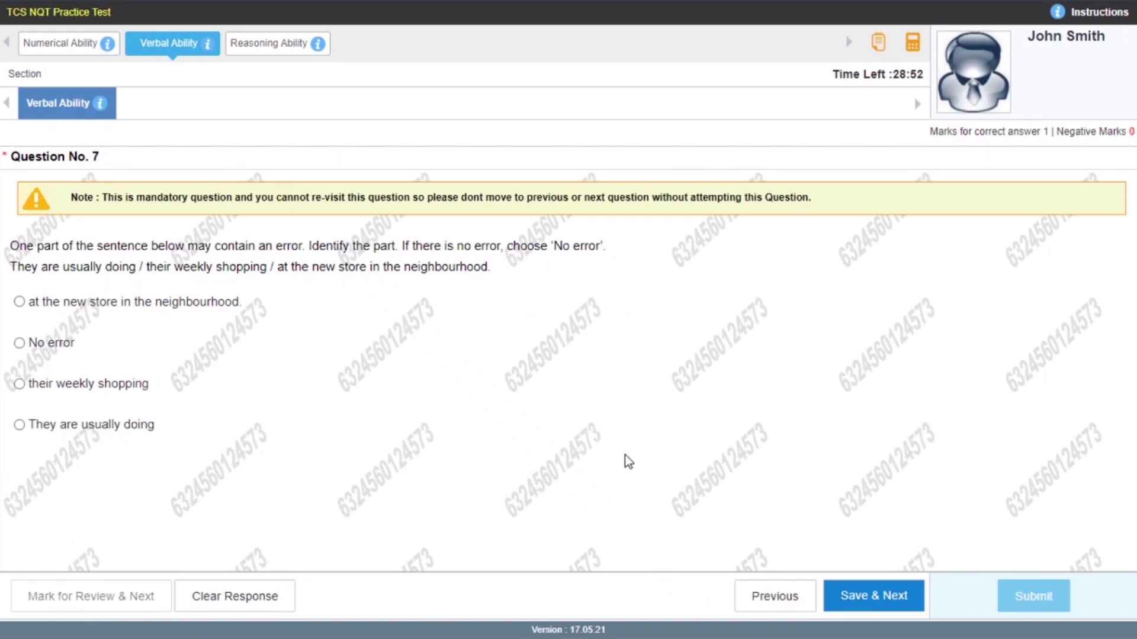
click(855, 603)
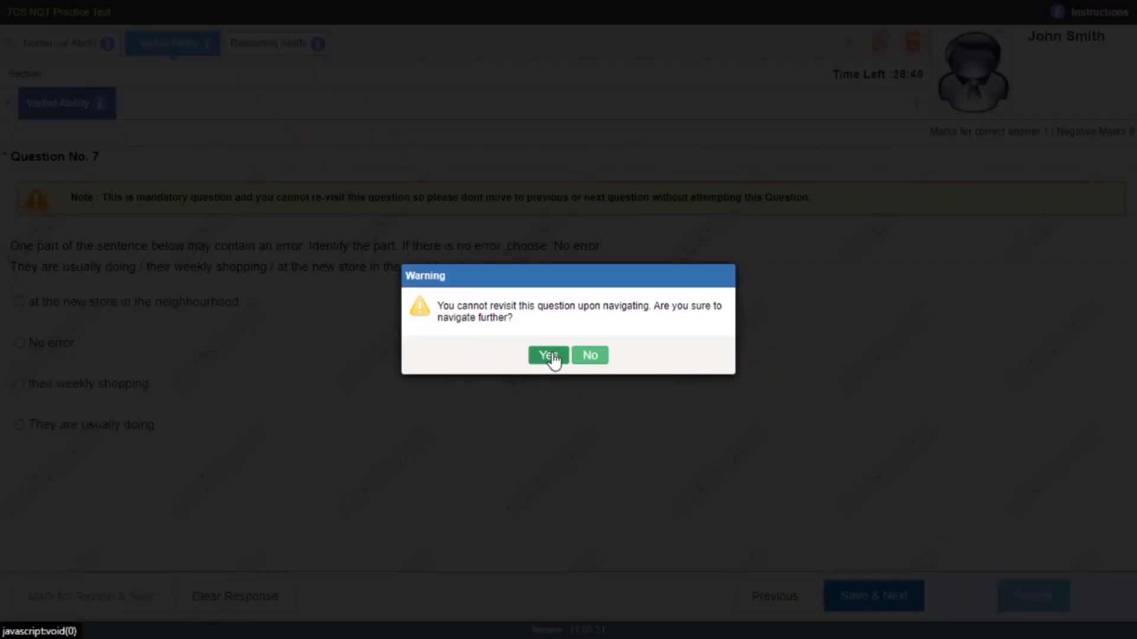
click(550, 356)
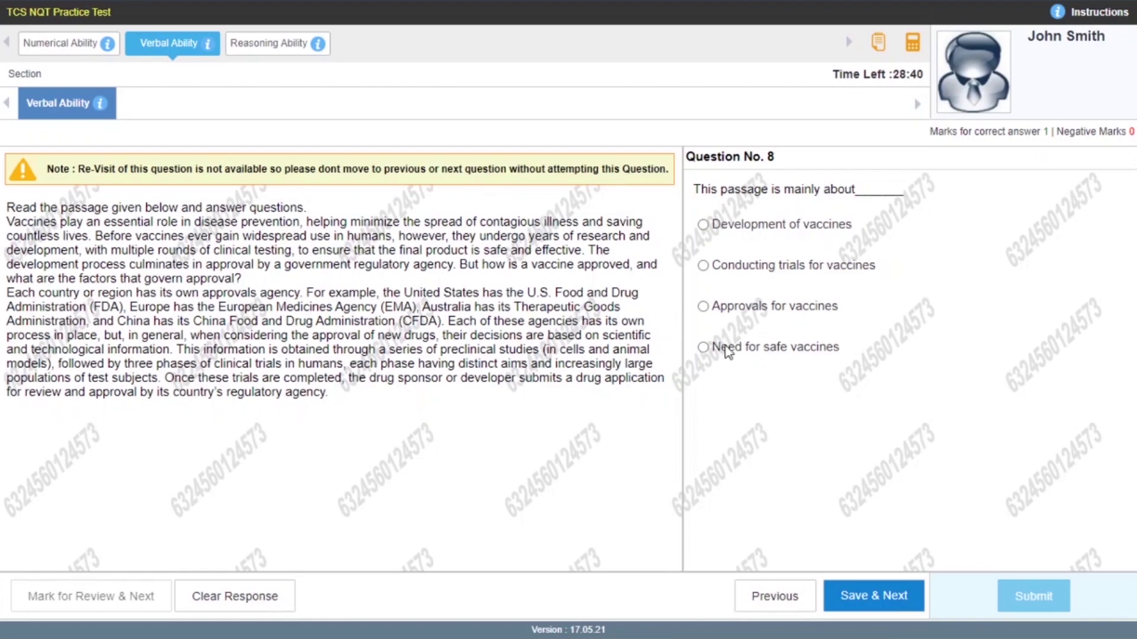
Skip the vaccine passage questions 8 to 11 unanswered, confirming each move, and proceed to question 12.
click(865, 596)
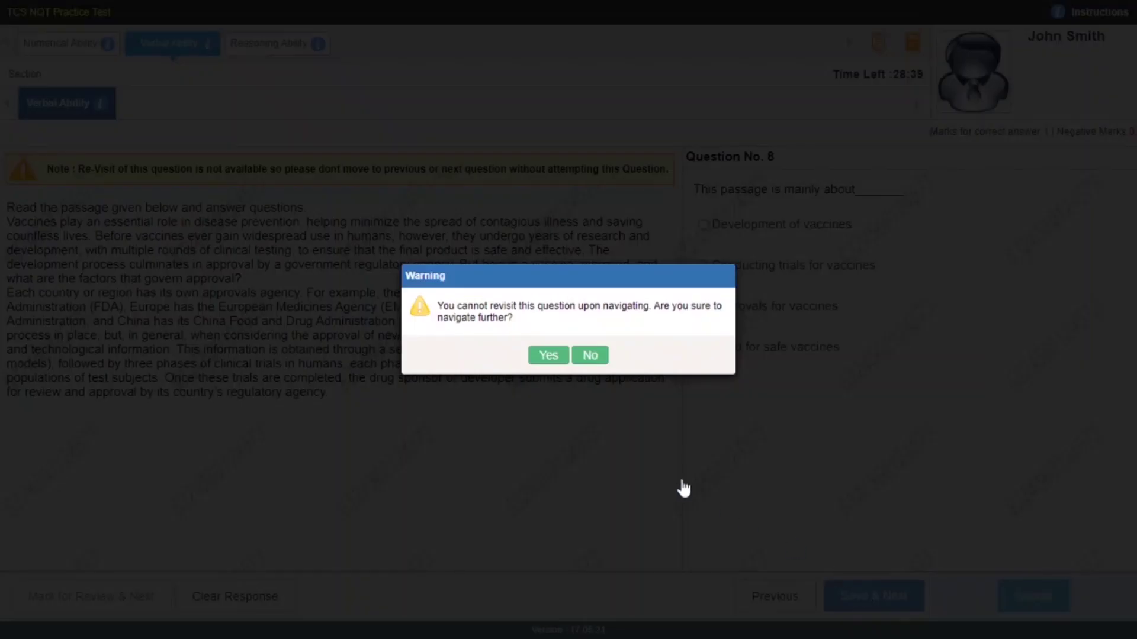
click(559, 357)
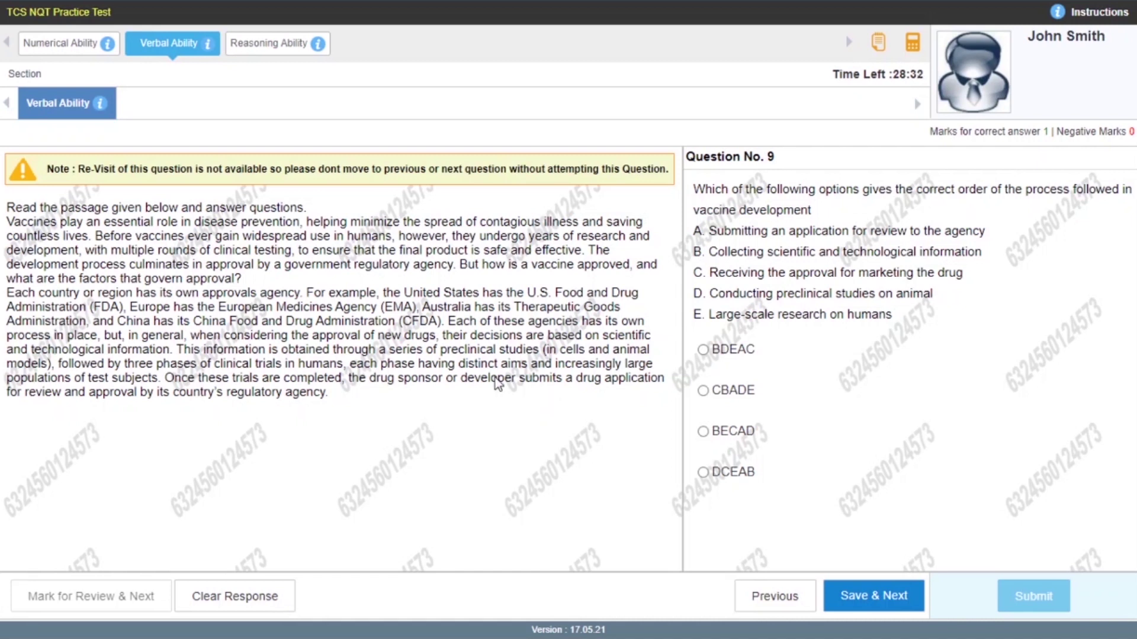
click(875, 603)
click(548, 356)
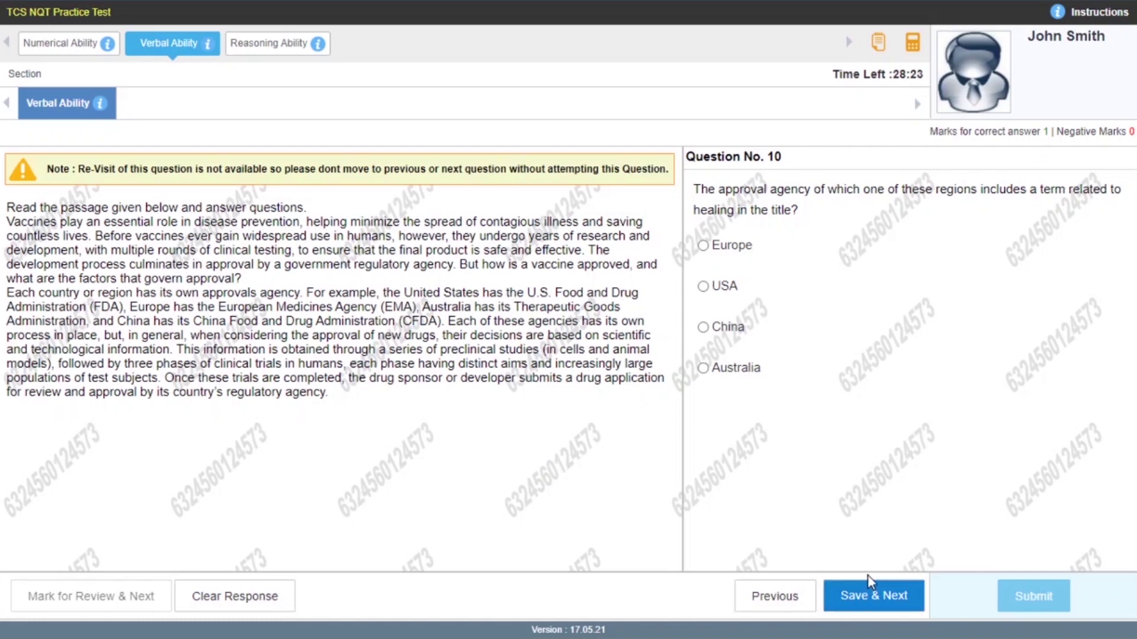
click(869, 597)
click(549, 355)
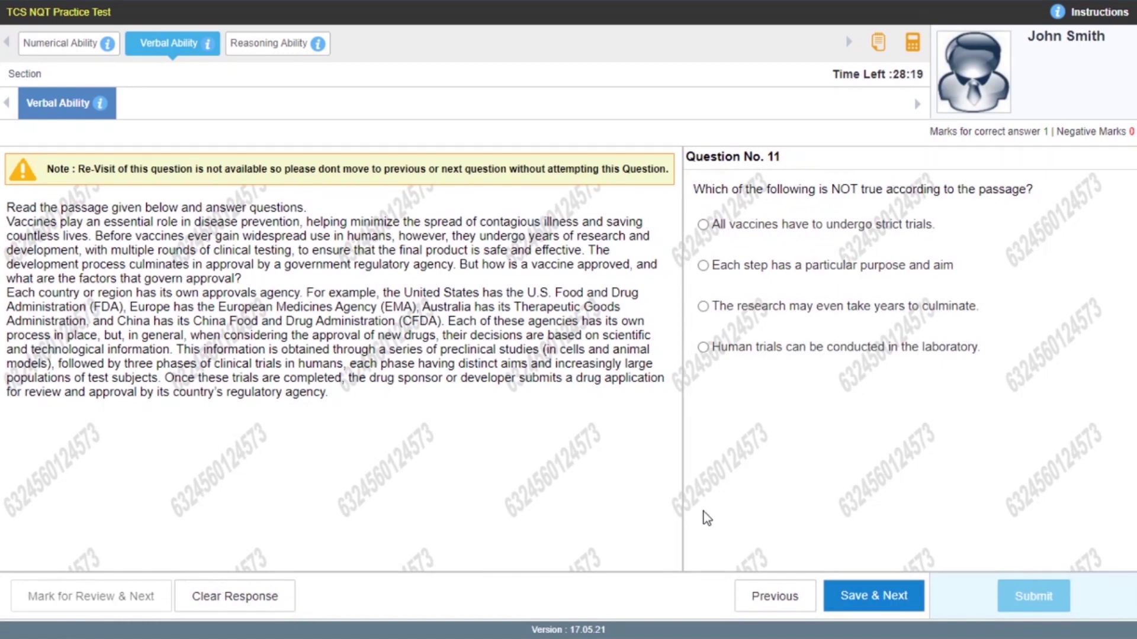
click(880, 601)
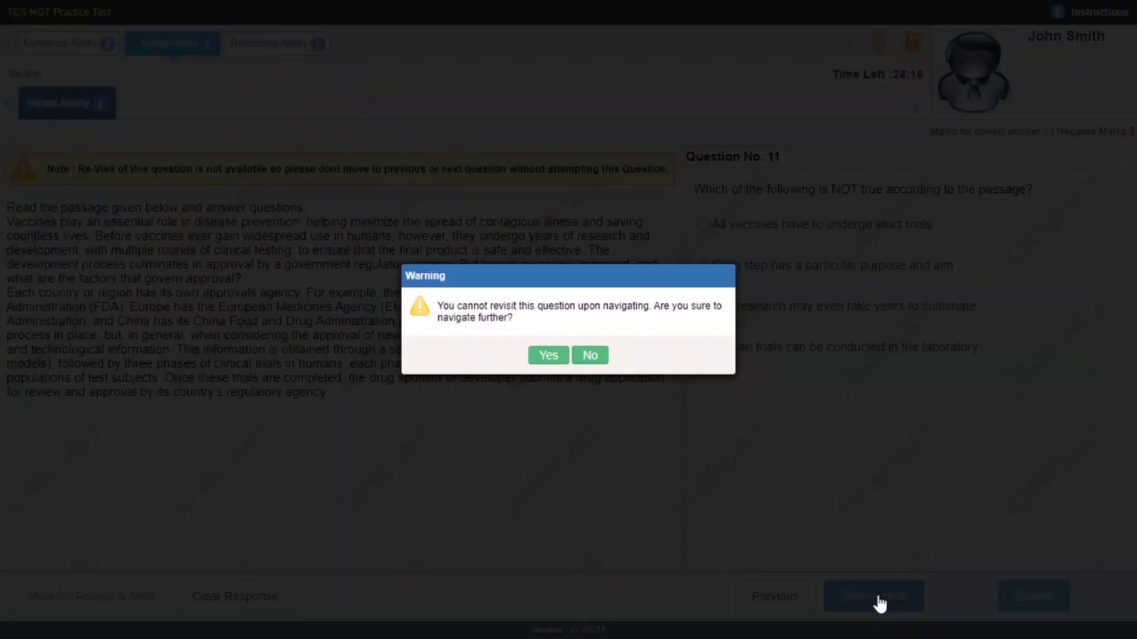
click(547, 358)
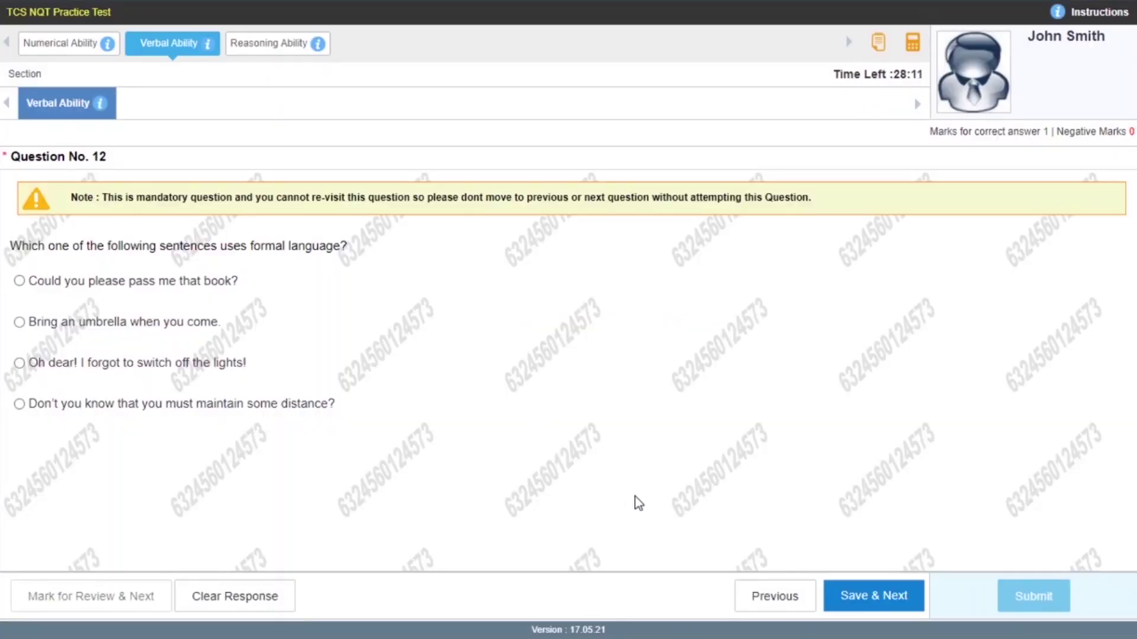
Skip Verbal Ability questions 12 and 13, on formal language and the Corbett National Park blanks, unanswered to reach question 14.
click(853, 593)
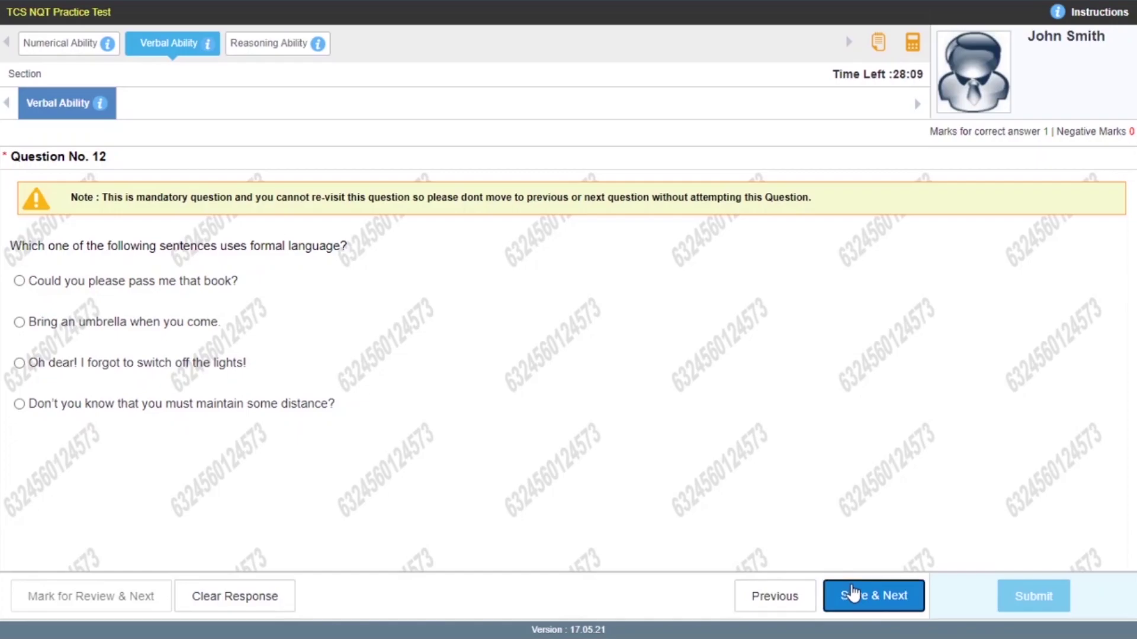
click(548, 356)
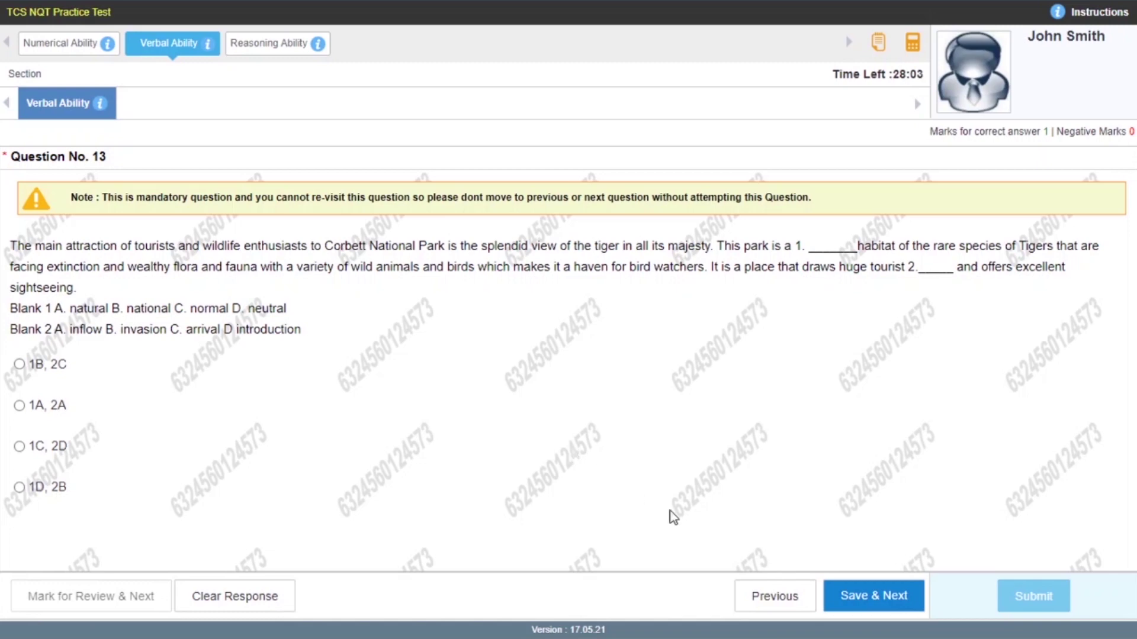
click(852, 598)
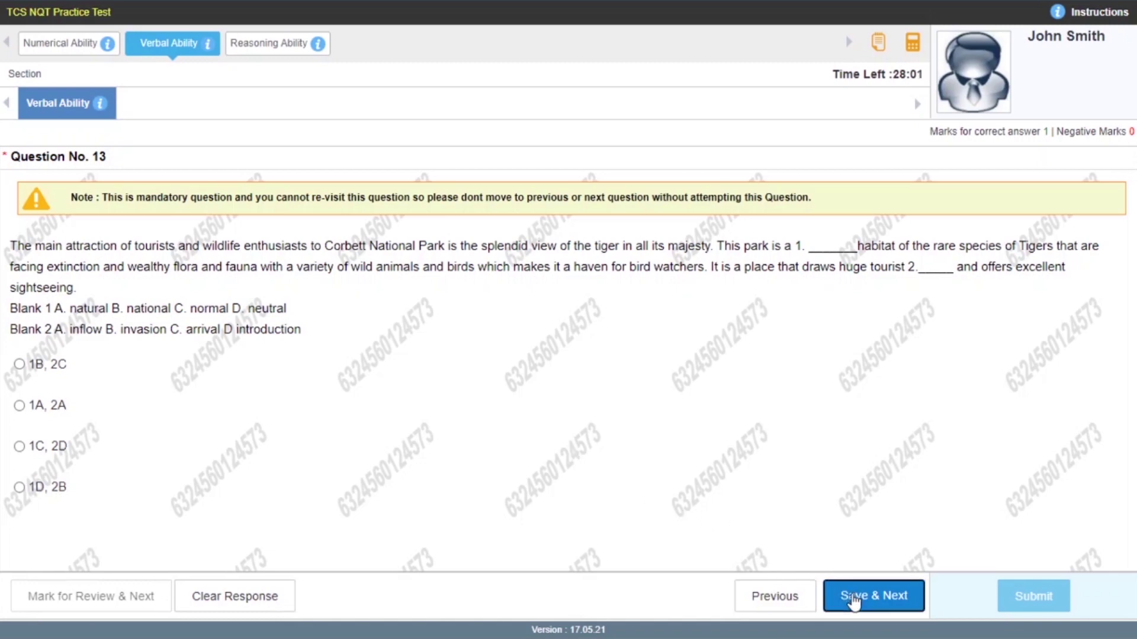
click(544, 357)
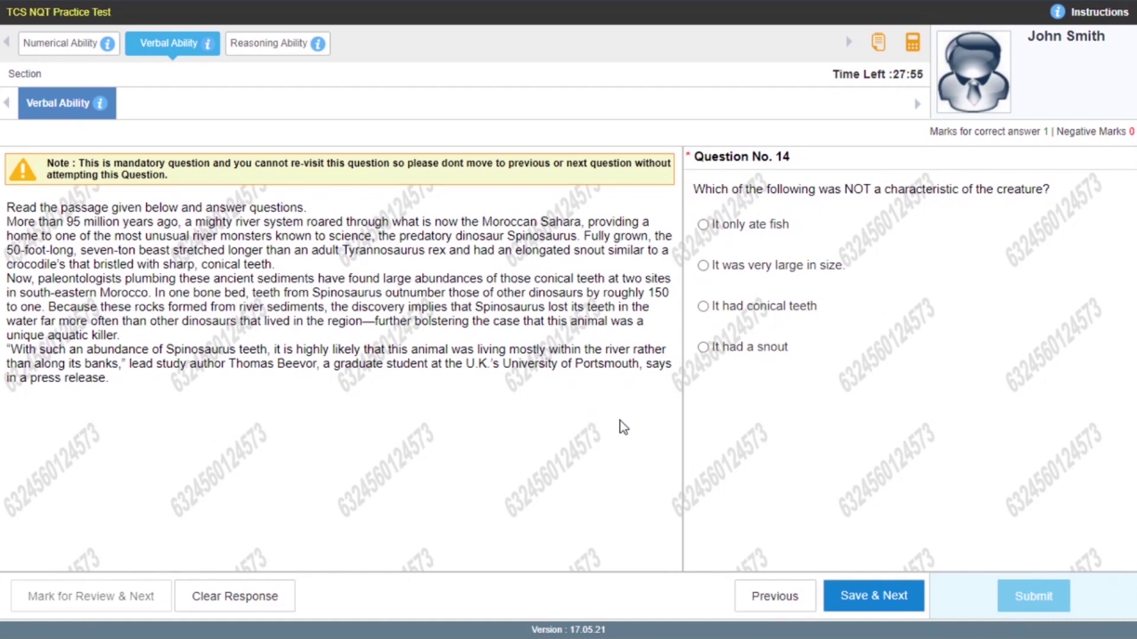
Pass over the Spinosaurus passage questions 14 to 17 unanswered, confirming each move, to reach question 18.
click(859, 602)
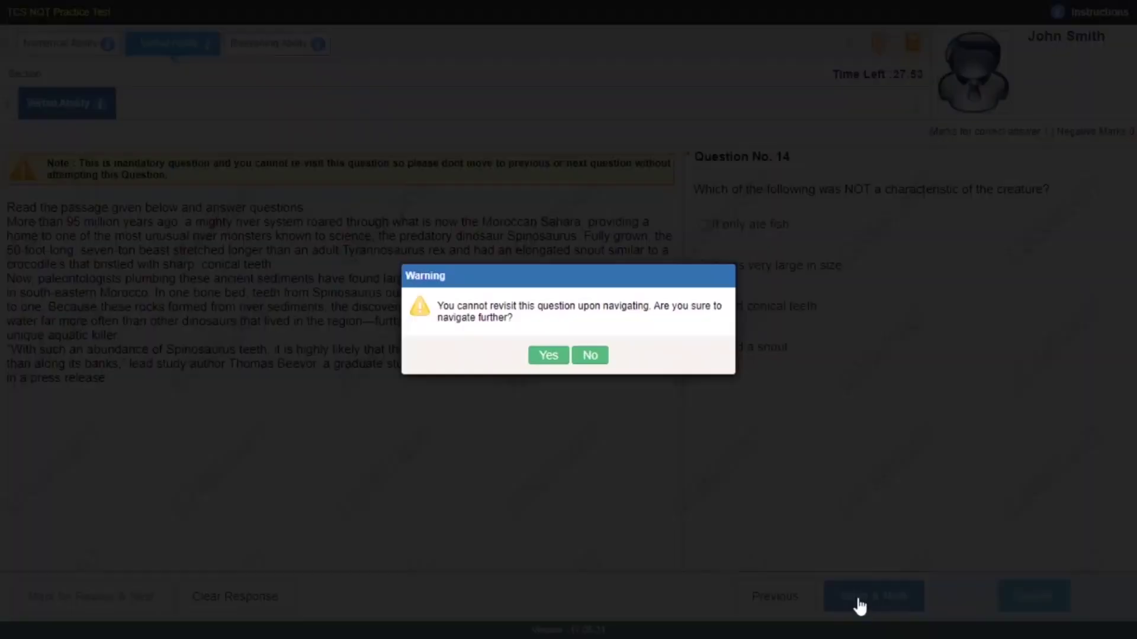
click(535, 355)
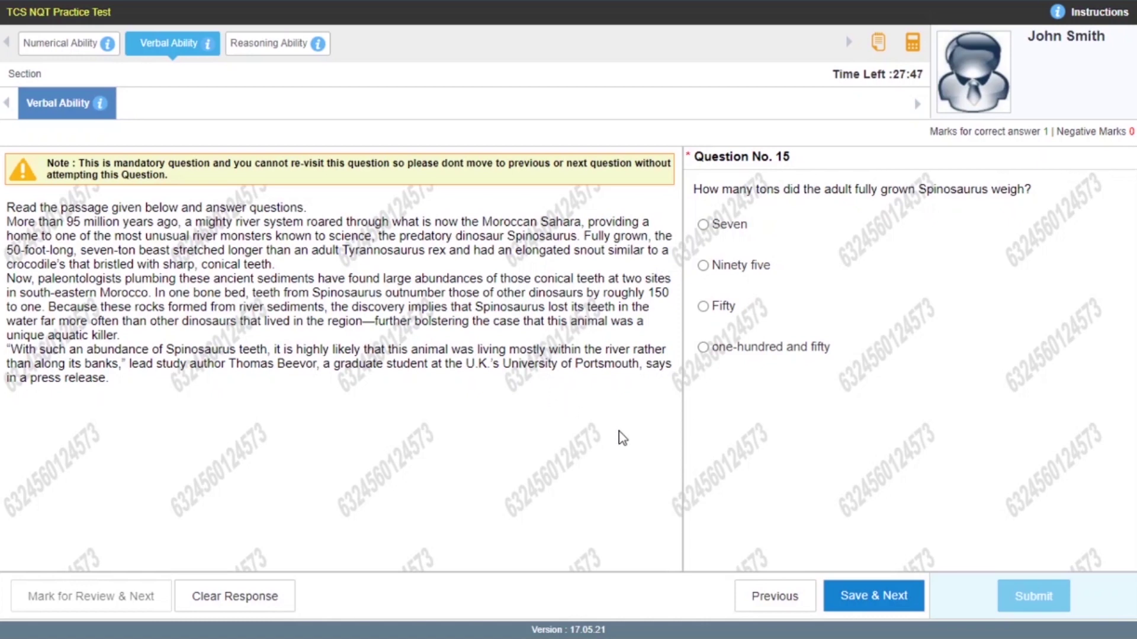
click(857, 601)
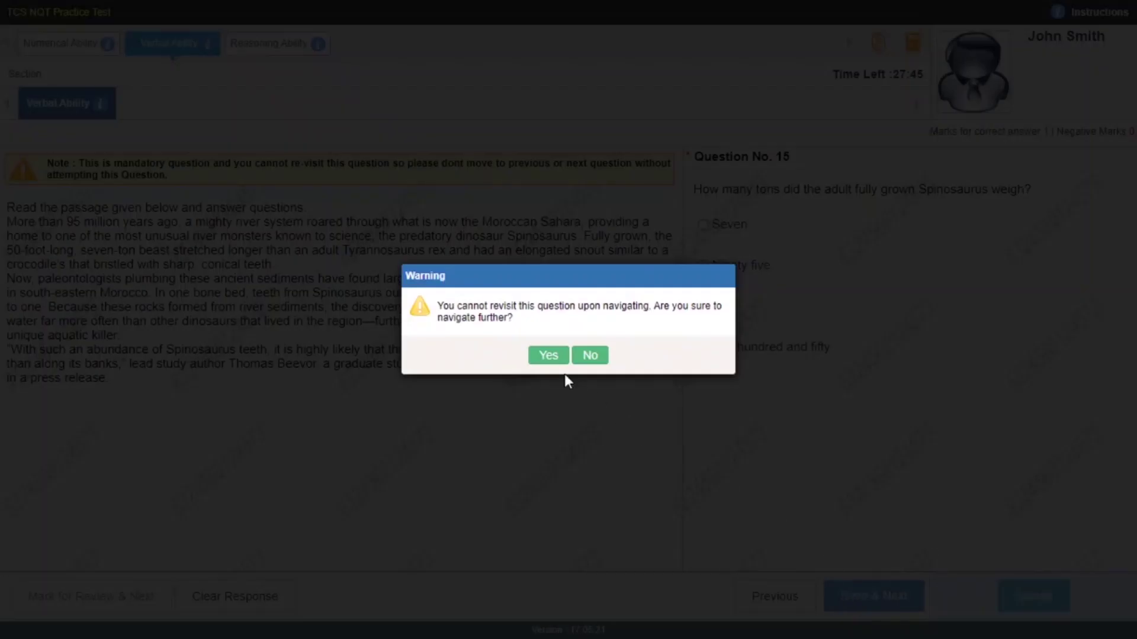
click(542, 356)
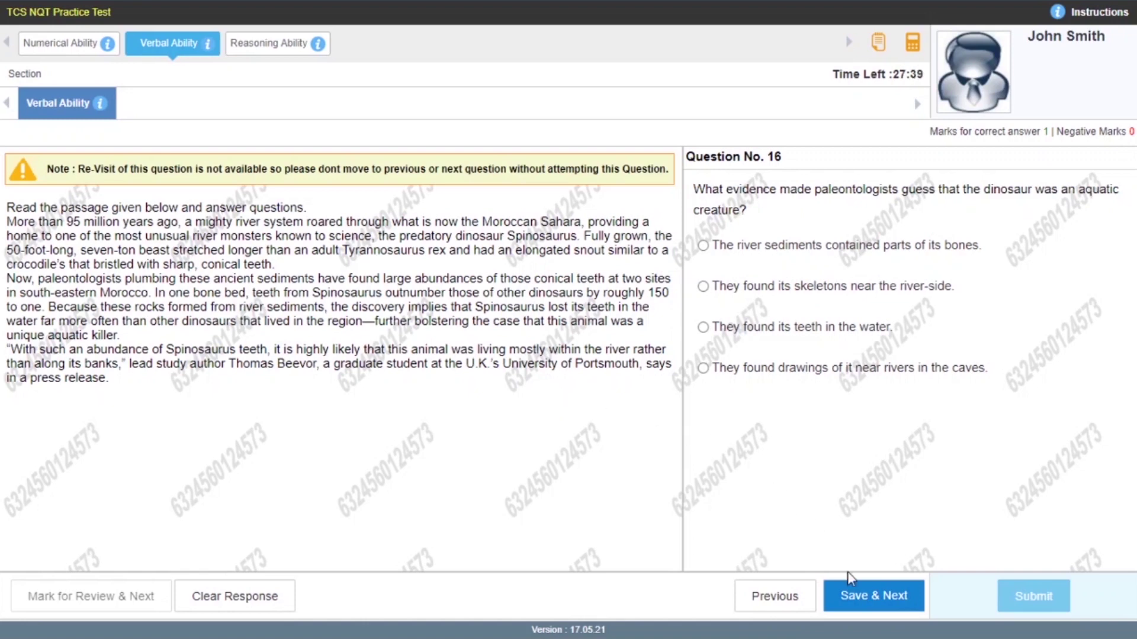
click(856, 606)
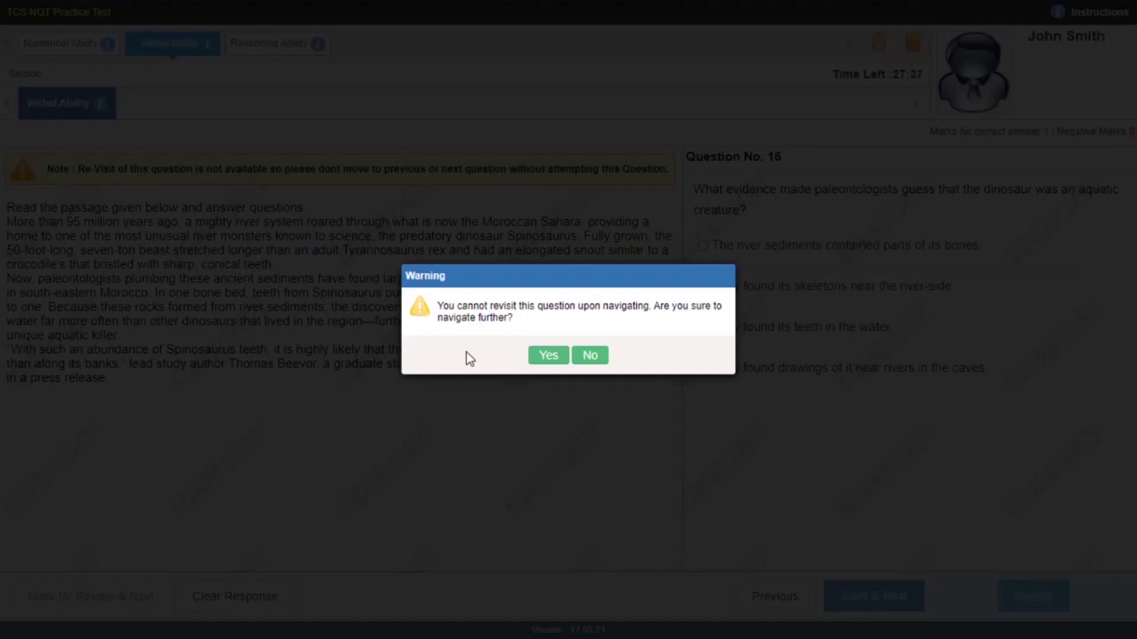
click(539, 356)
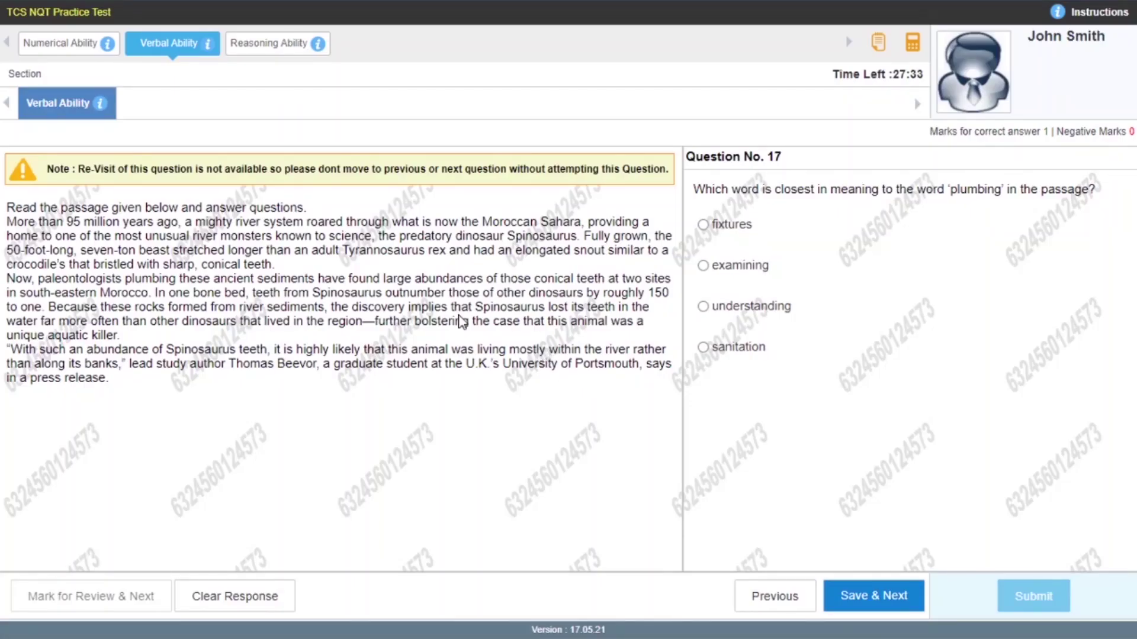
click(888, 598)
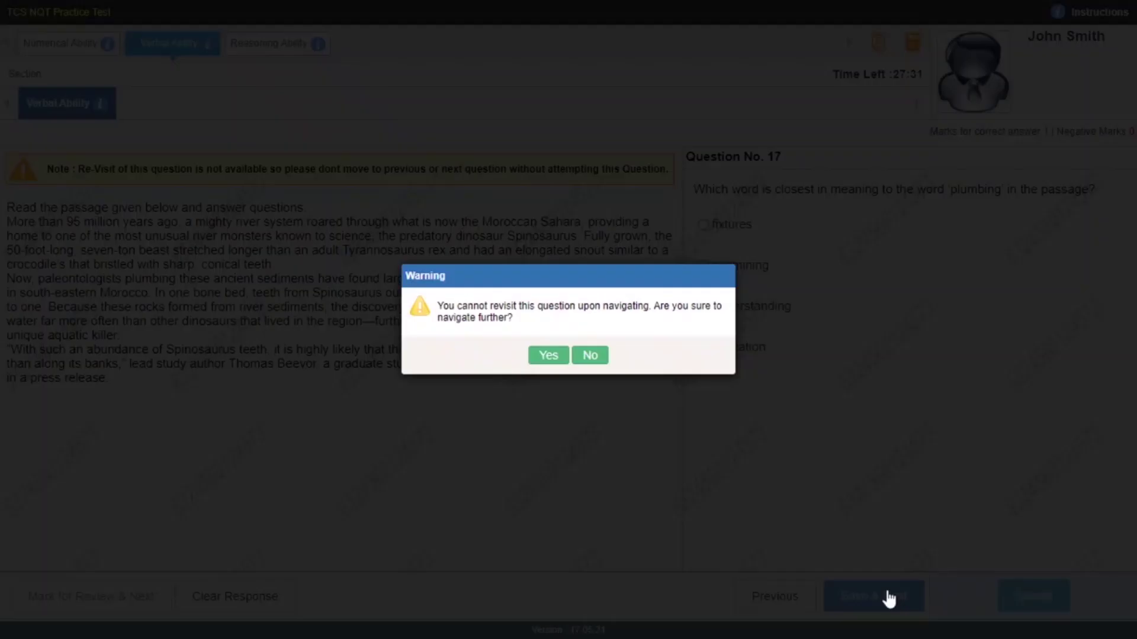
click(547, 355)
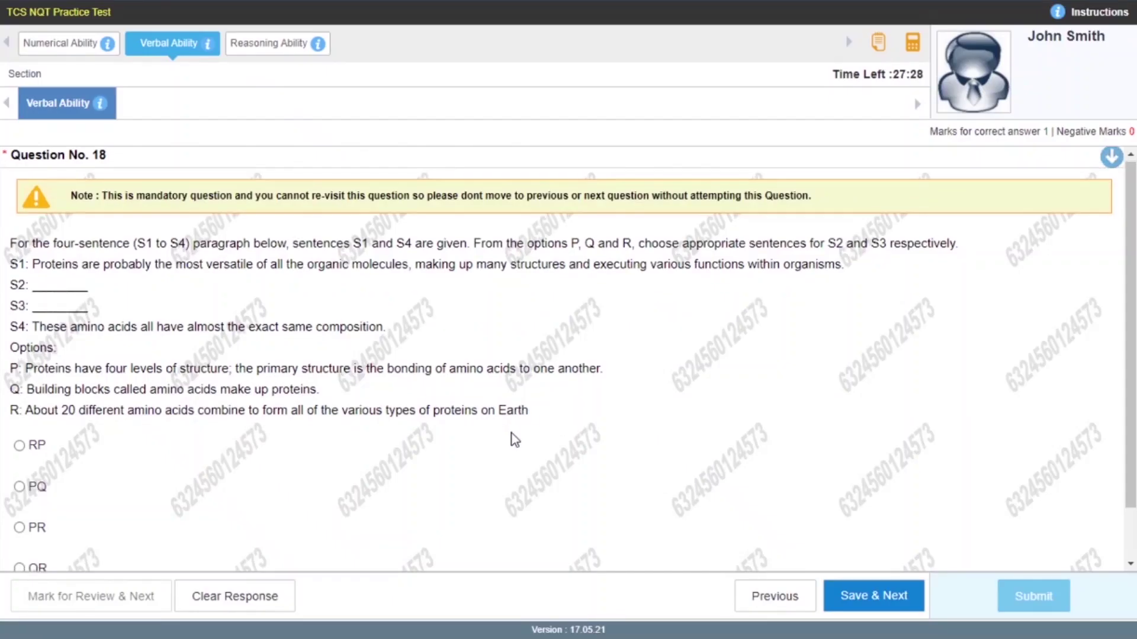
View all of question 18 on proteins, then leave it and the Gaya fill-in-the-blank question 19 unanswered to reach question 20.
scroll(515, 440, down, 1)
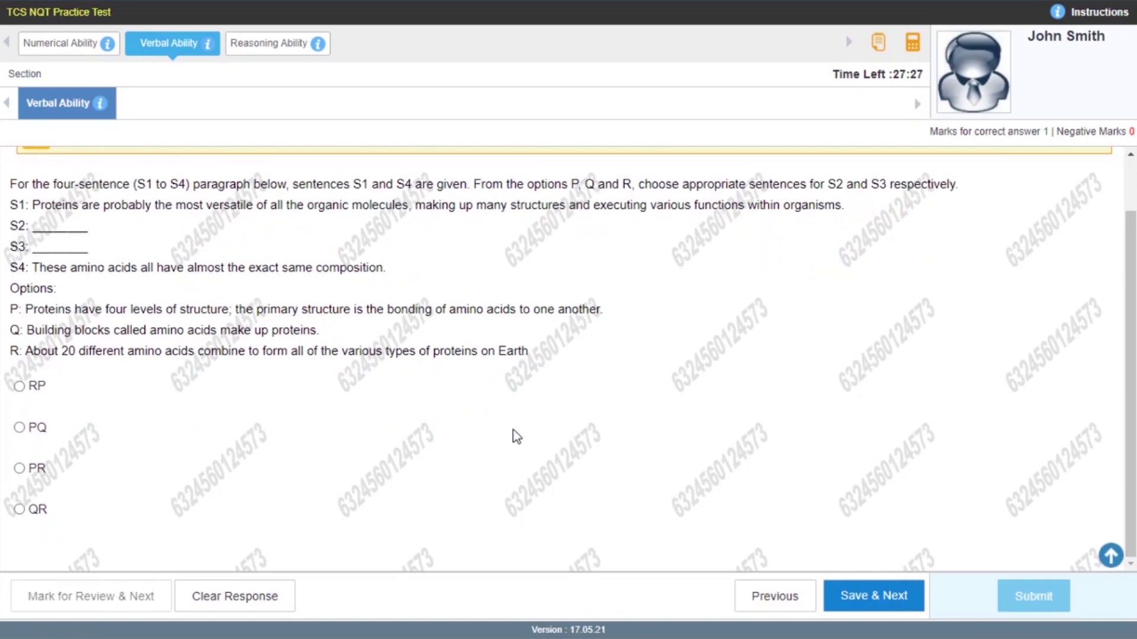
click(1109, 557)
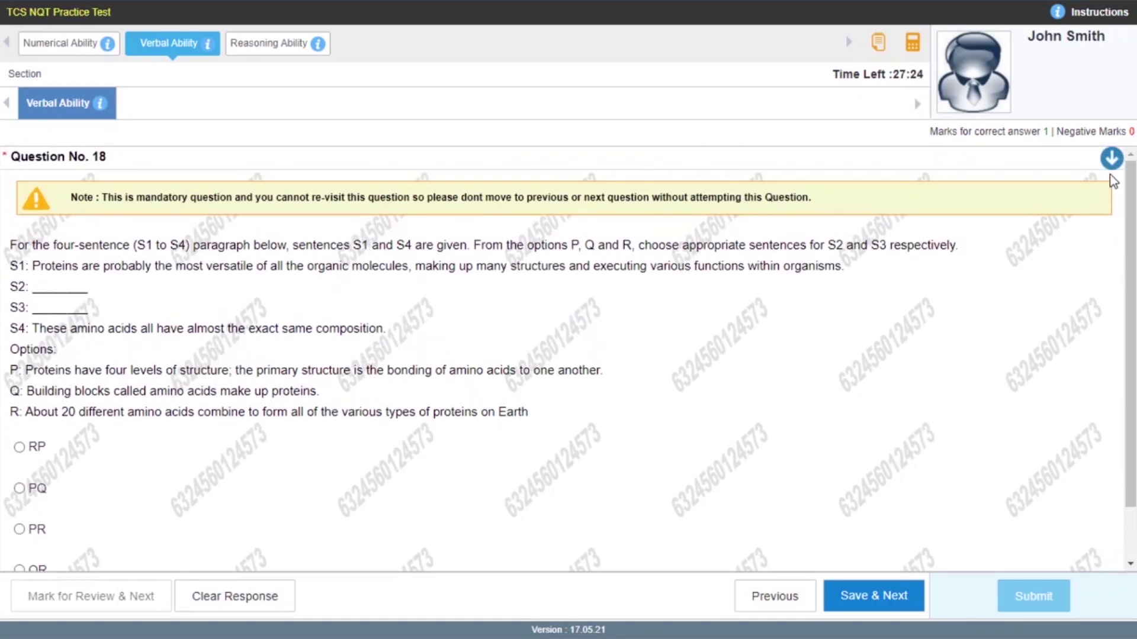
scroll(973, 413, down, 1)
click(888, 595)
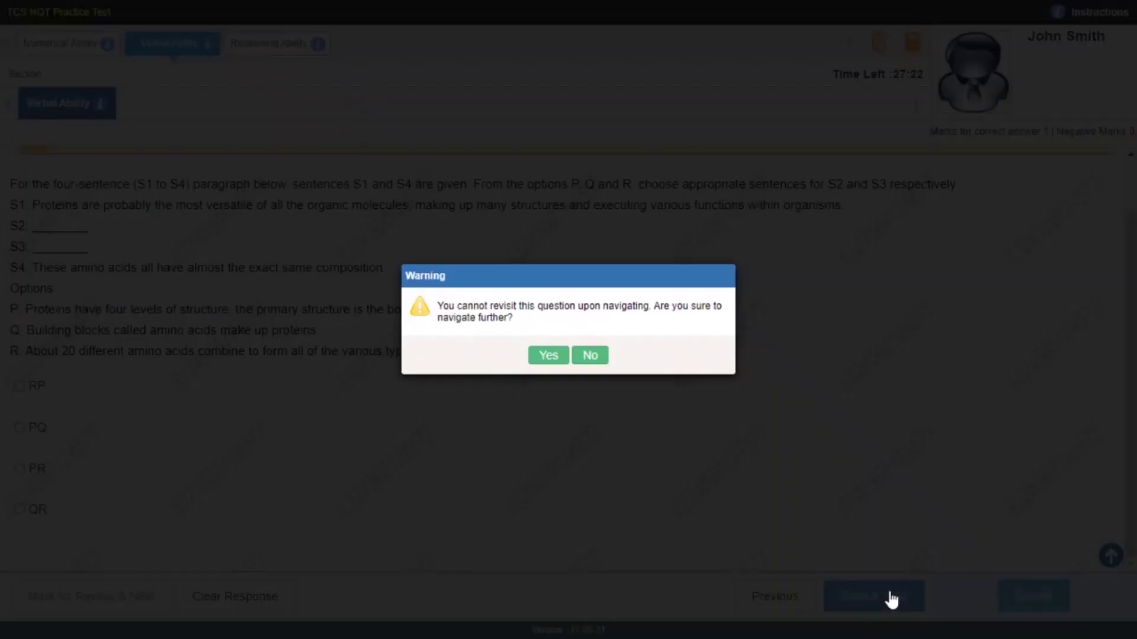
click(545, 357)
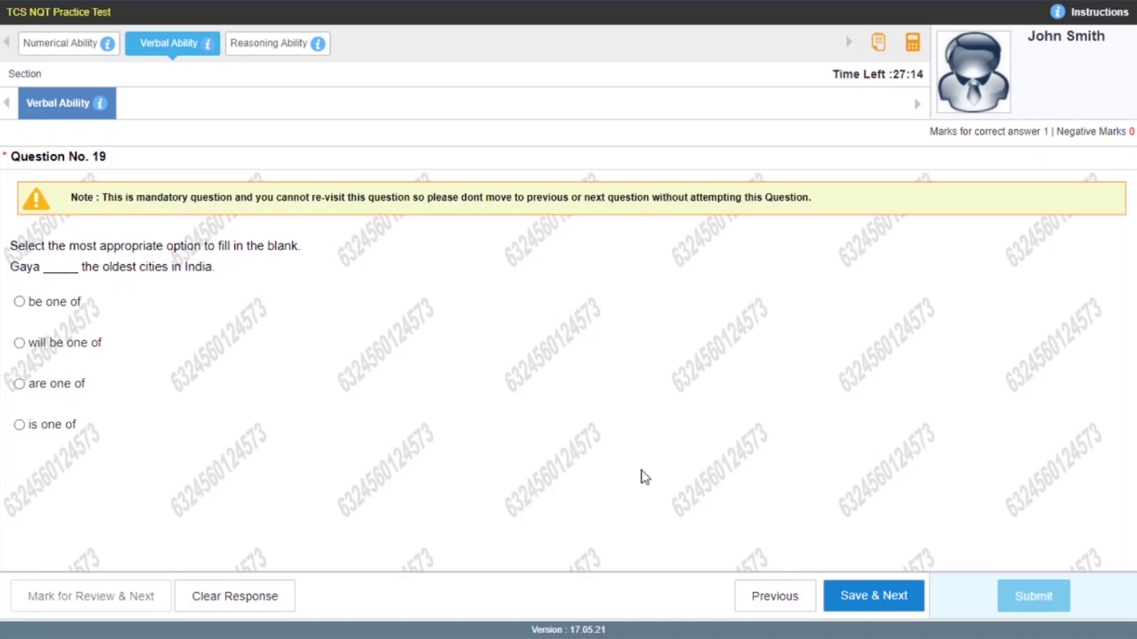
click(864, 597)
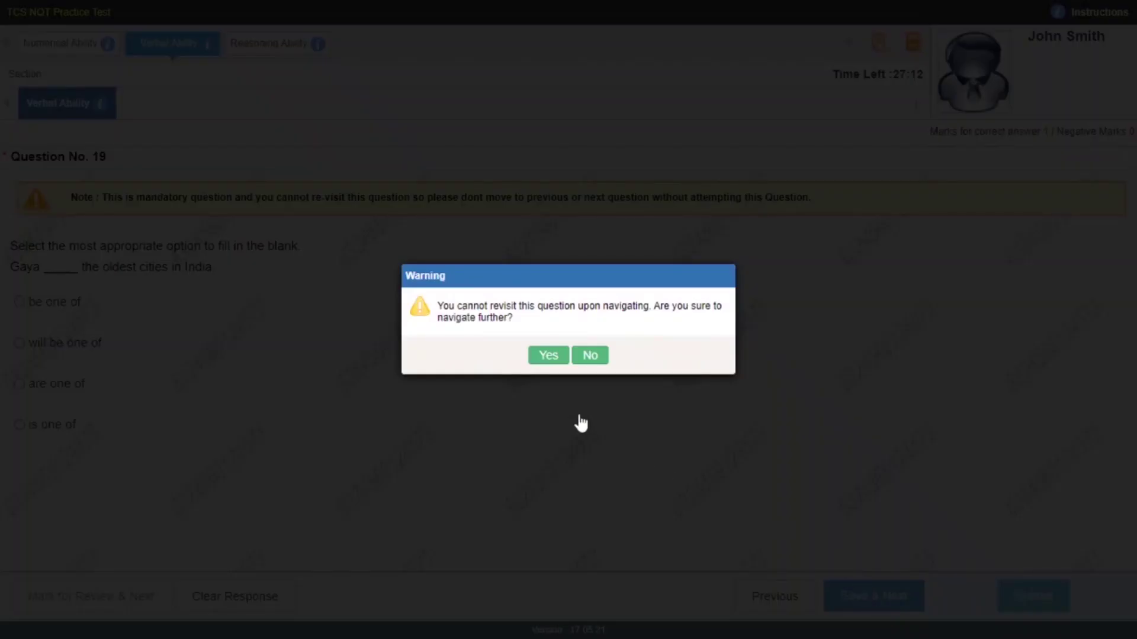
click(543, 357)
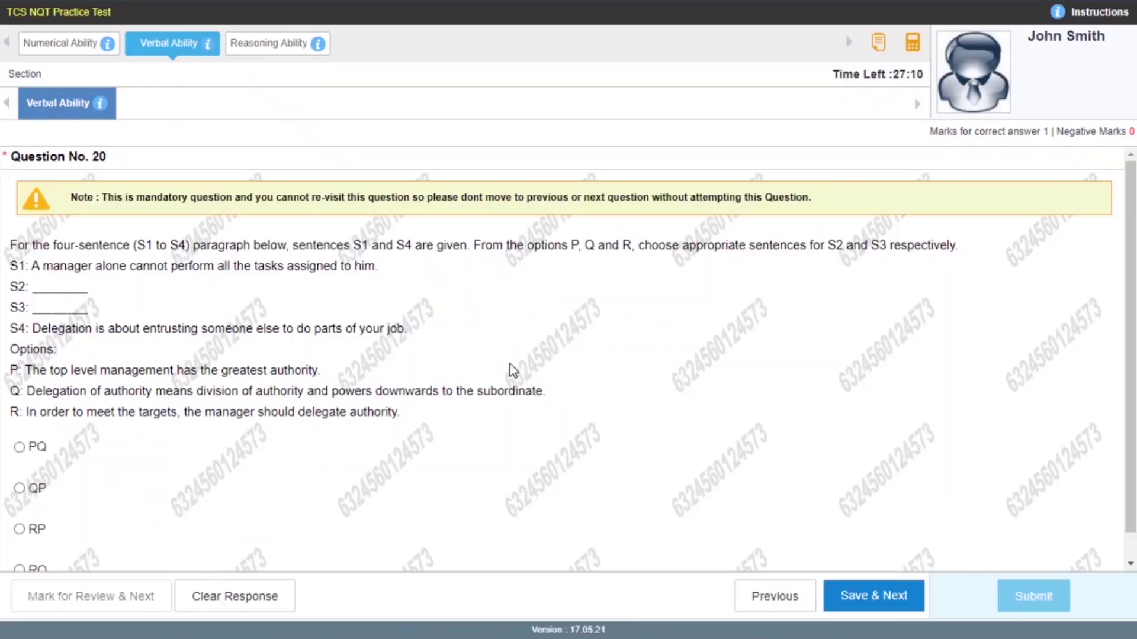
Look through the delegation paragraph in question 20 and leave it and the newspaper column error question 21 unanswered to reach question 22.
click(1112, 158)
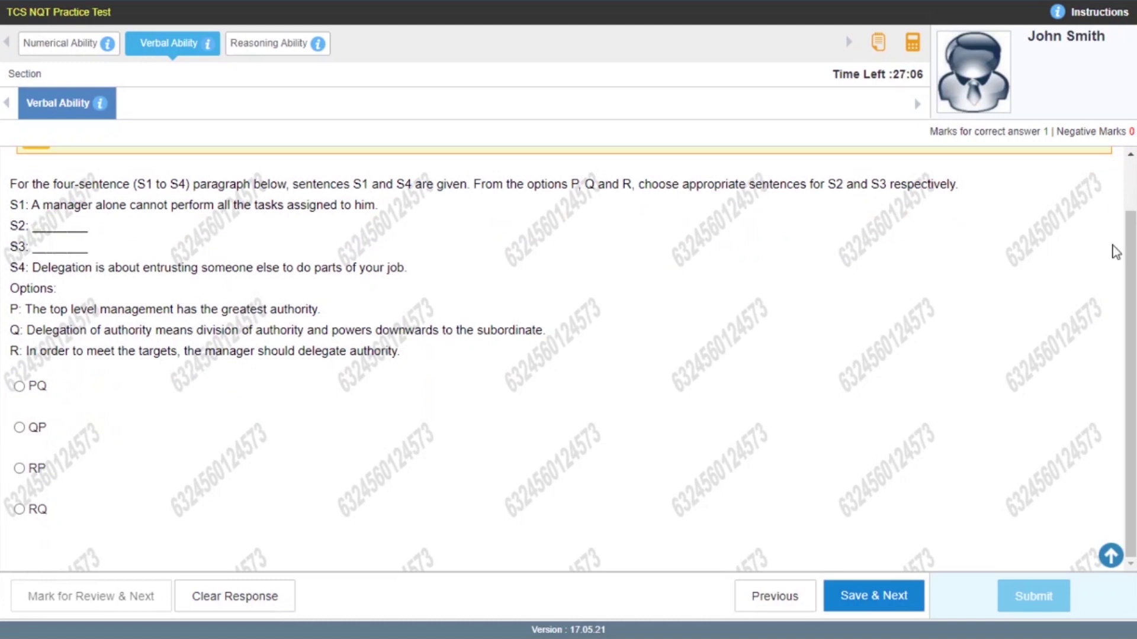
click(889, 601)
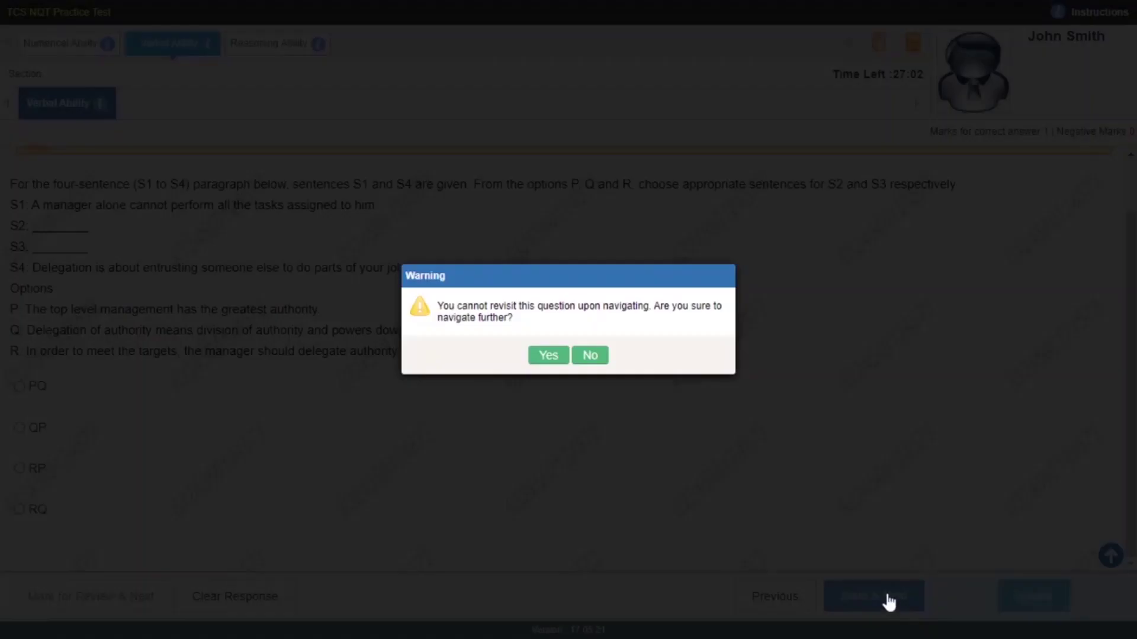
click(558, 361)
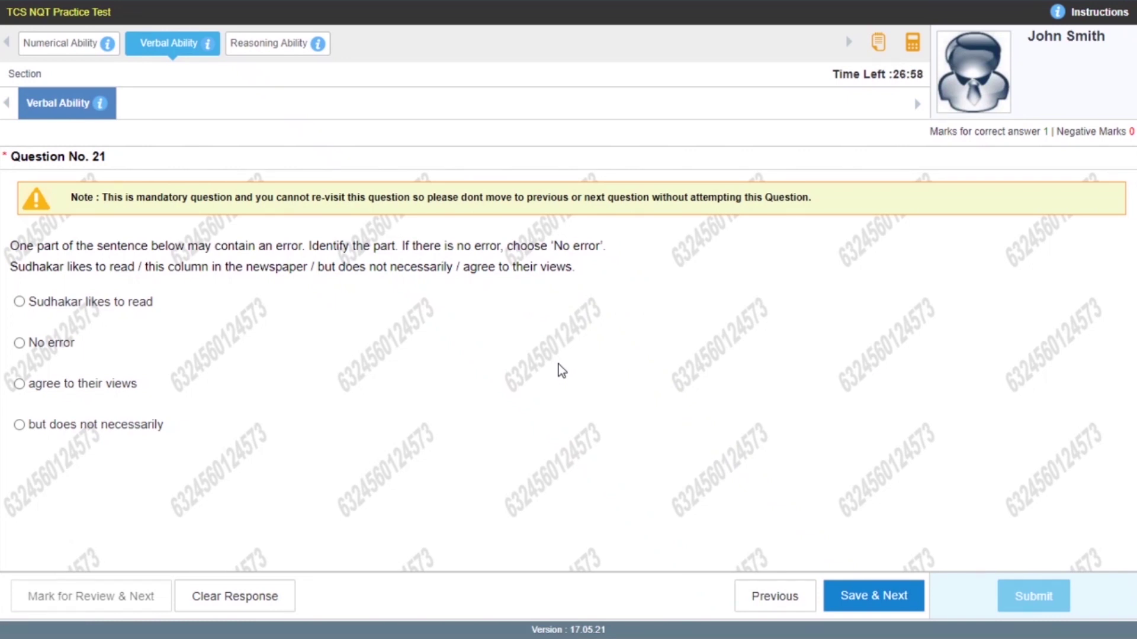
click(880, 600)
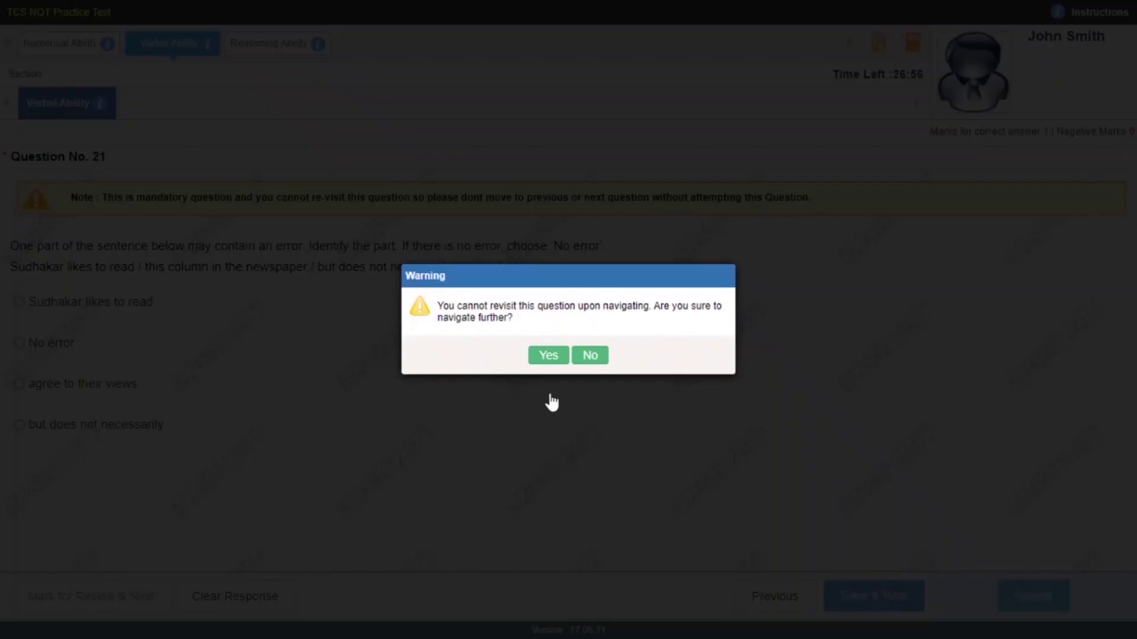
click(548, 358)
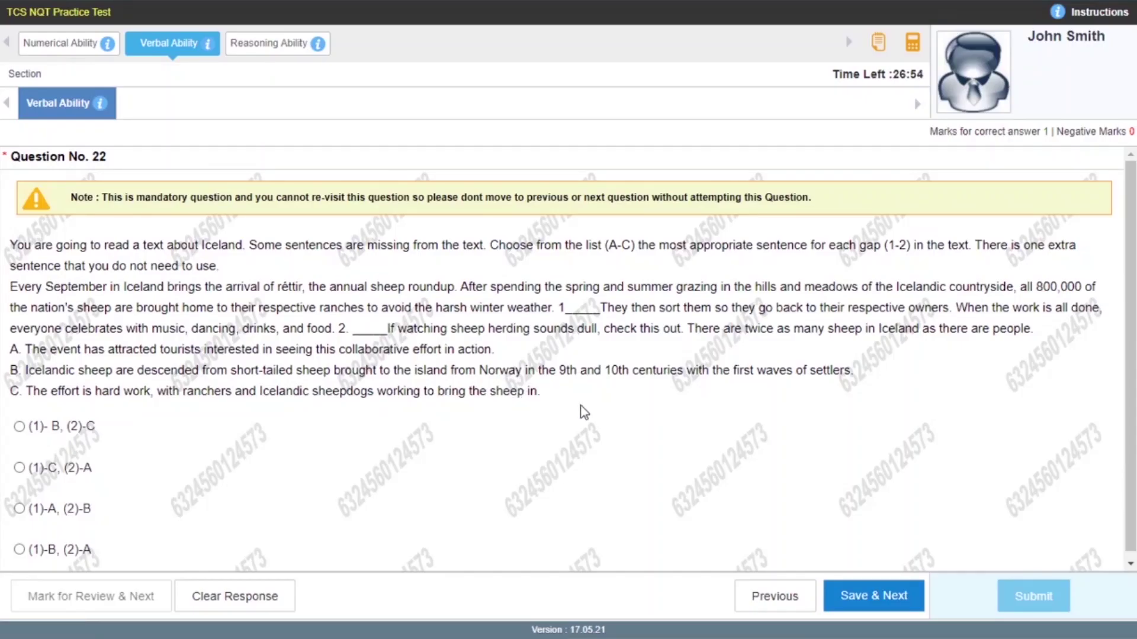
Skip questions 22 to 24, on the Iceland text, the student comparison error and the match winner blank, confirming each move.
scroll(941, 409, down, 1)
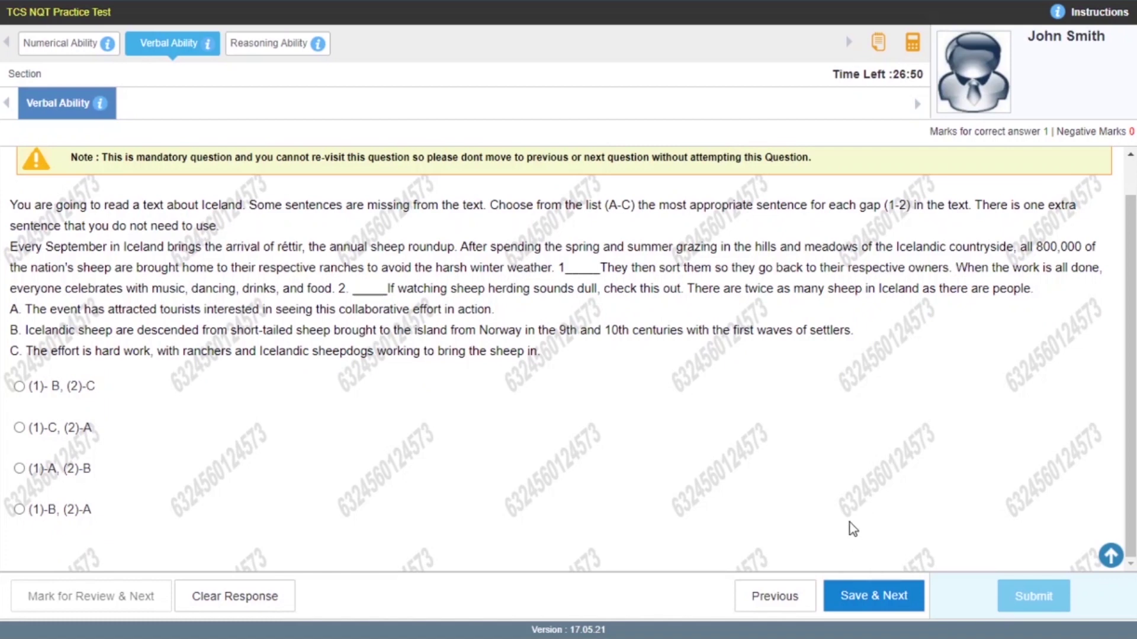
click(874, 597)
click(557, 358)
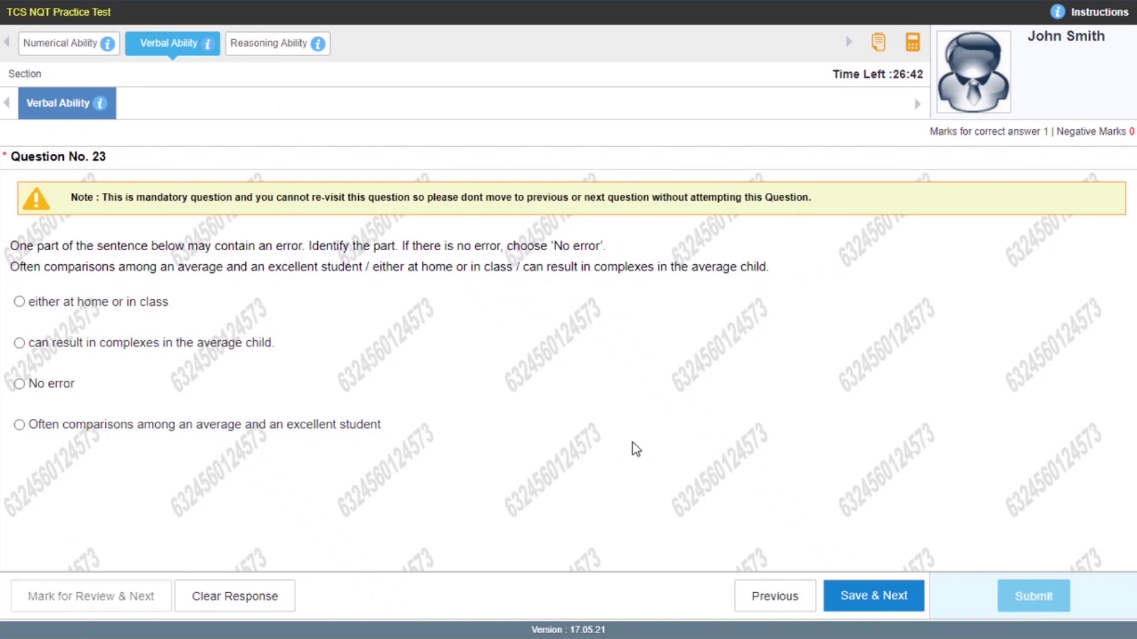
click(866, 598)
click(555, 361)
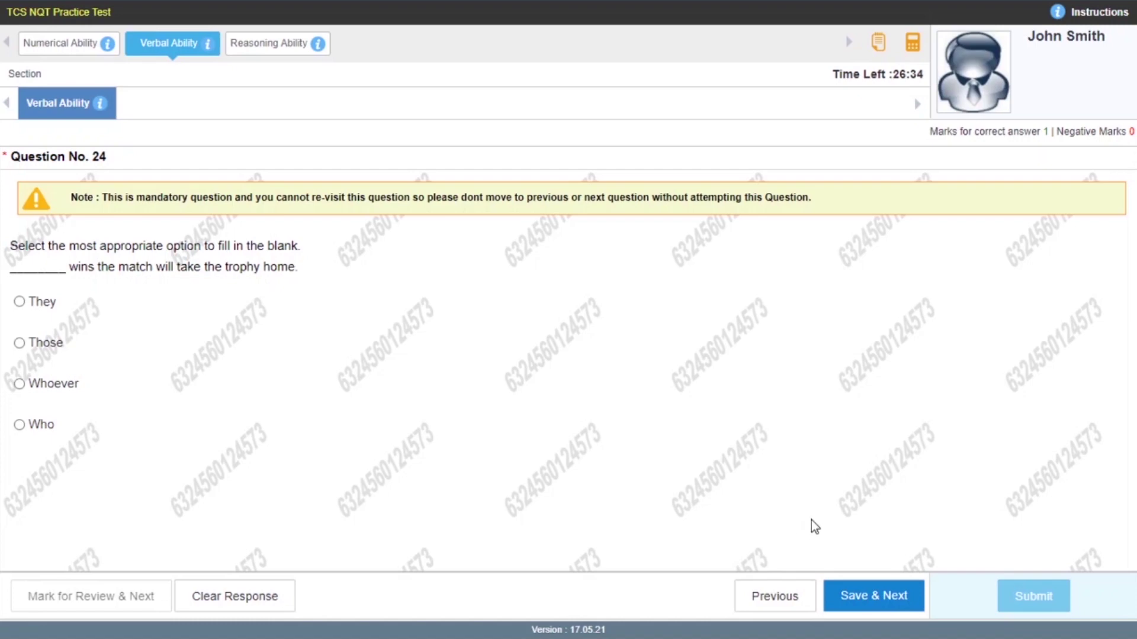
click(873, 598)
click(545, 354)
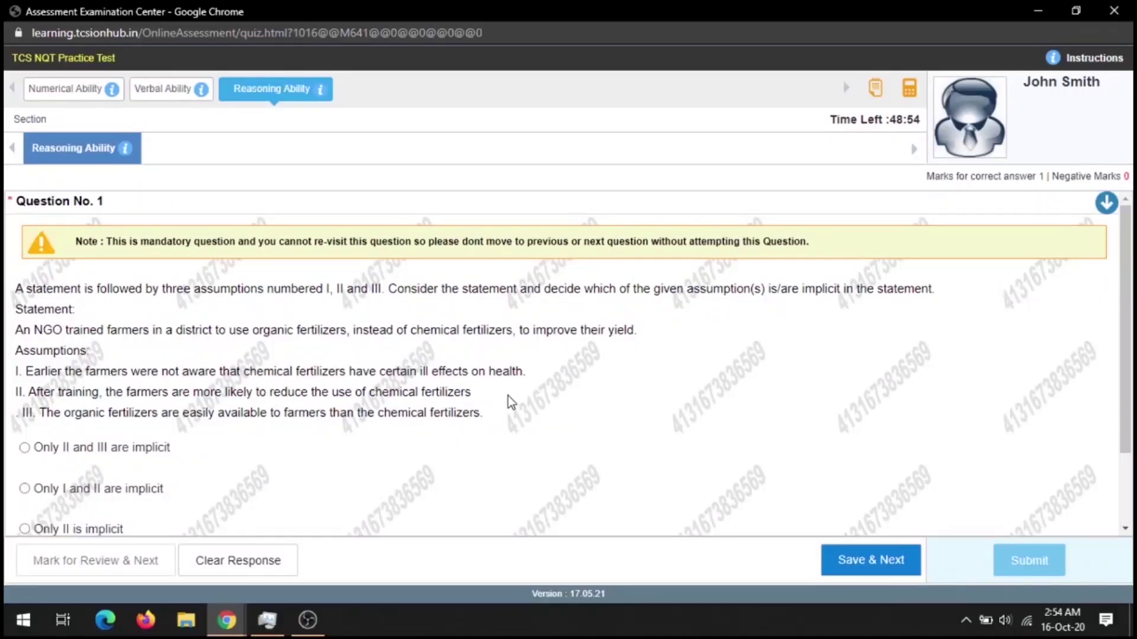
Look through Reasoning Ability questions 1 and 2, on organic fertilizers and accountant selection, leaving both unanswered to reach question 3.
scroll(693, 427, down, 3)
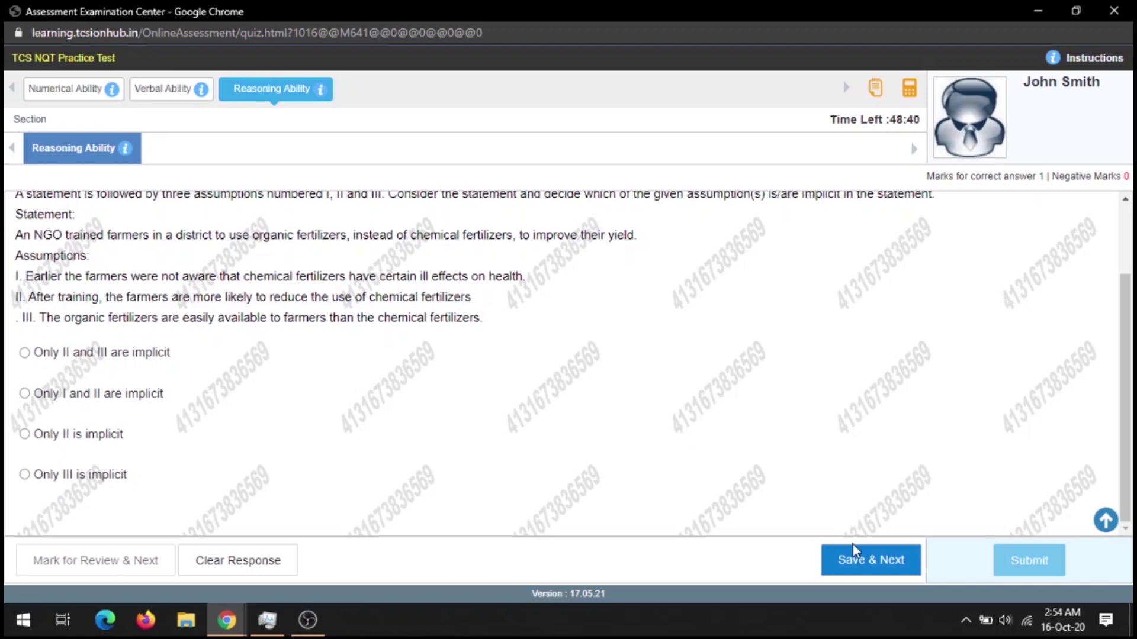
click(864, 558)
click(543, 362)
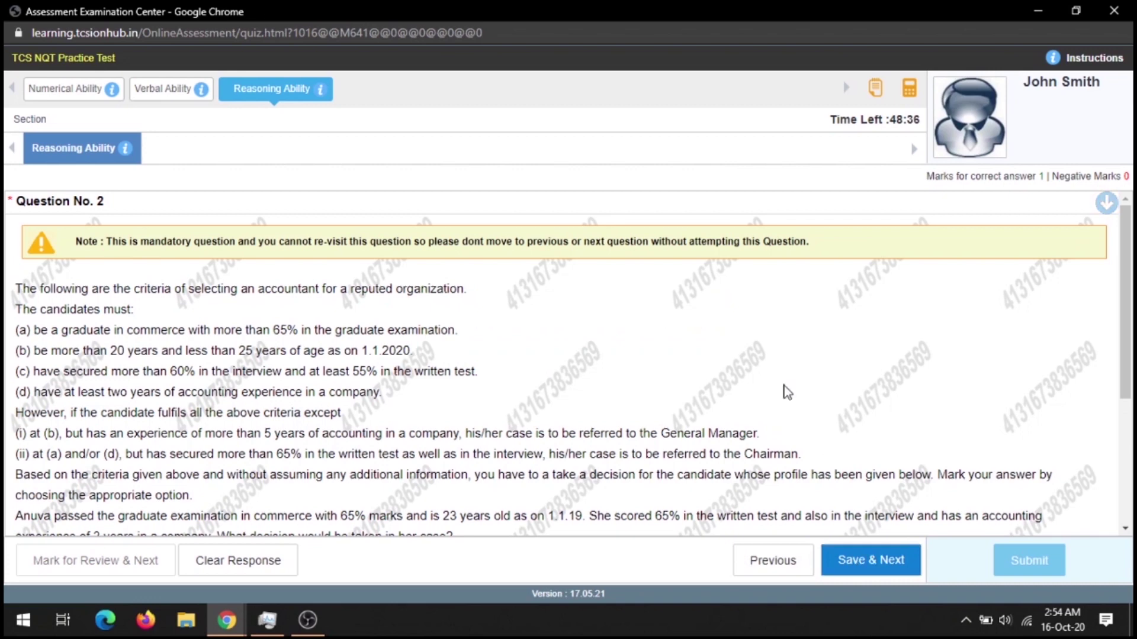
scroll(757, 376, down, 4)
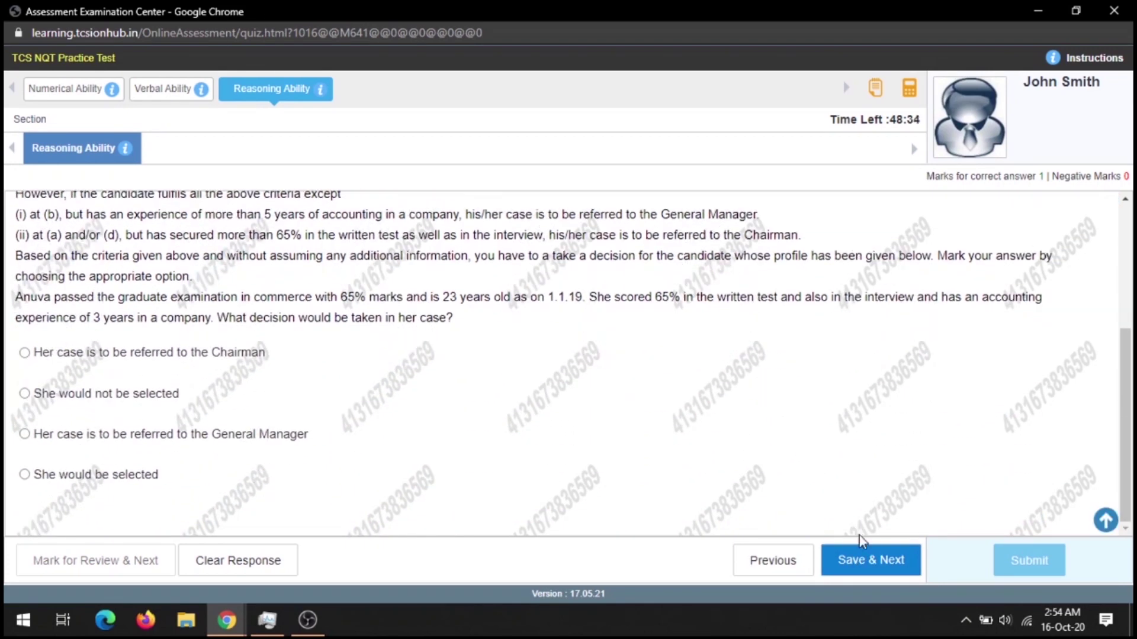
click(861, 554)
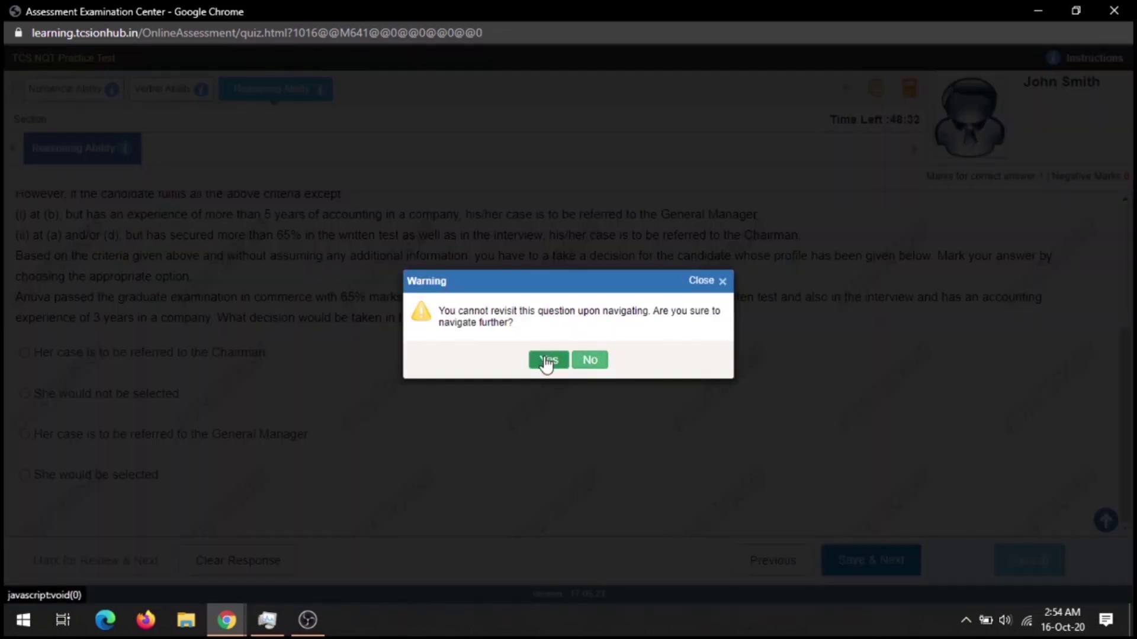
click(546, 361)
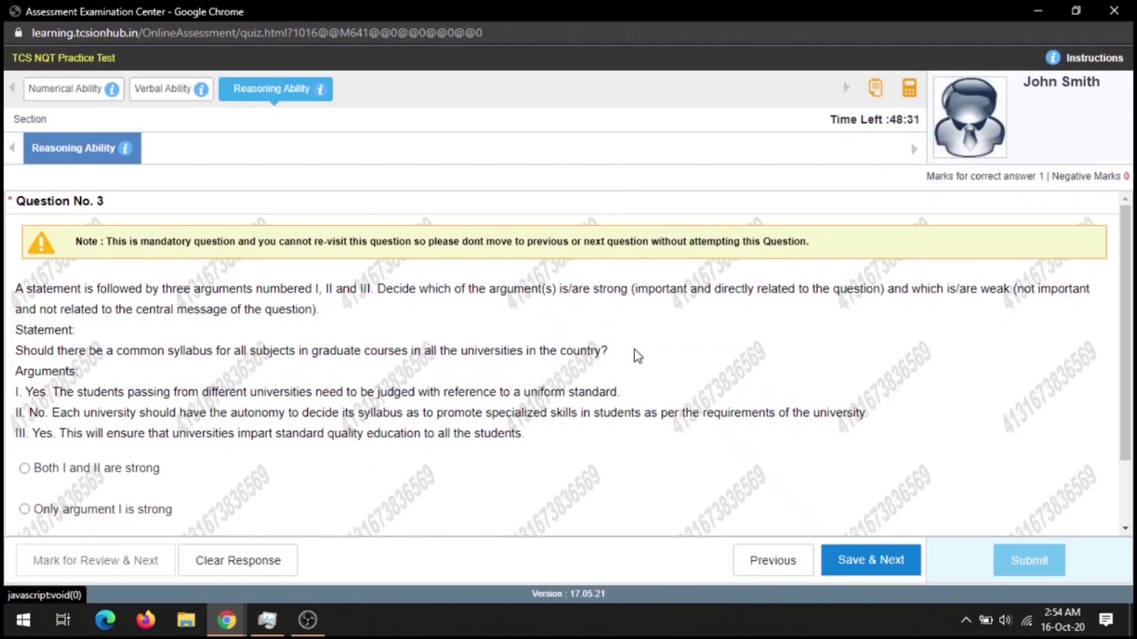
Skip the common syllabus question 3 unanswered to reach the box-folding question 4, and show the test in full screen.
click(856, 562)
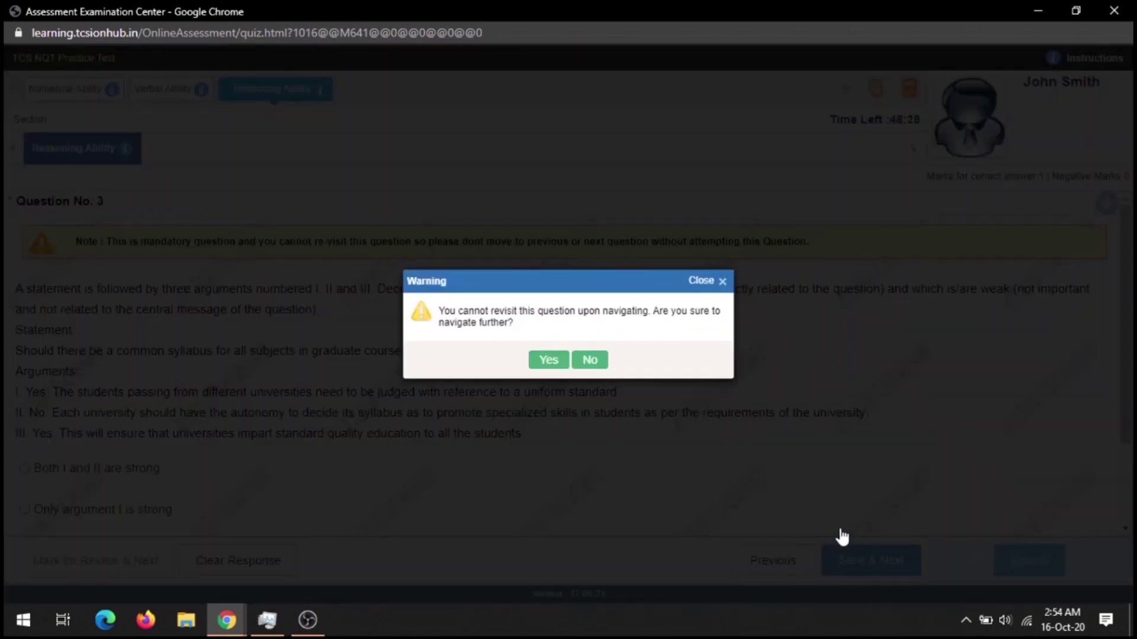
click(548, 361)
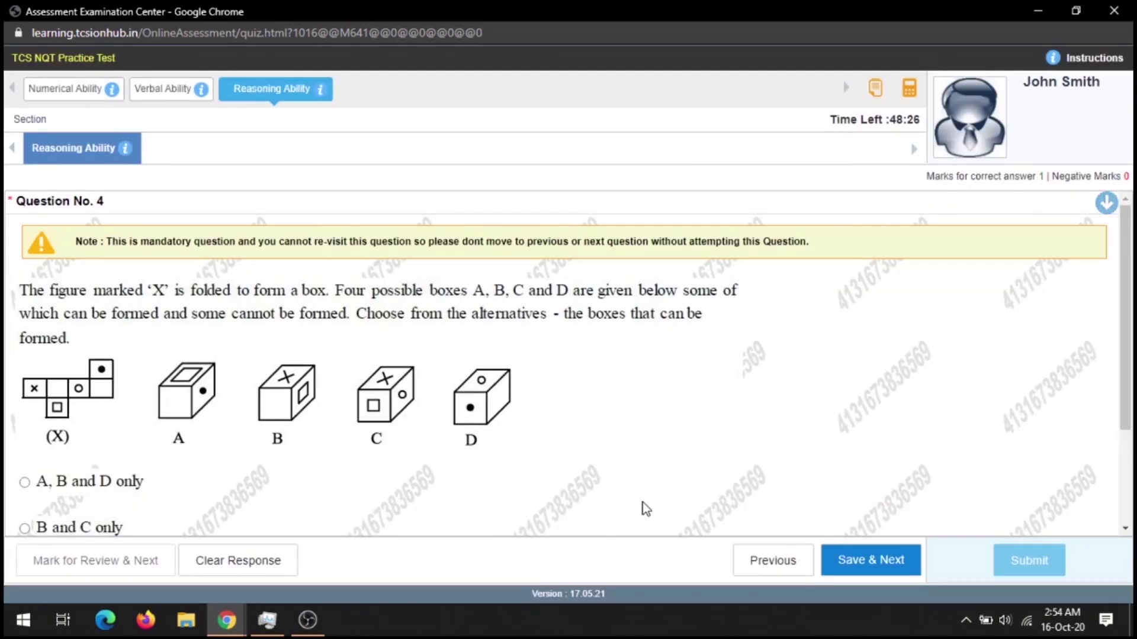
key(F11)
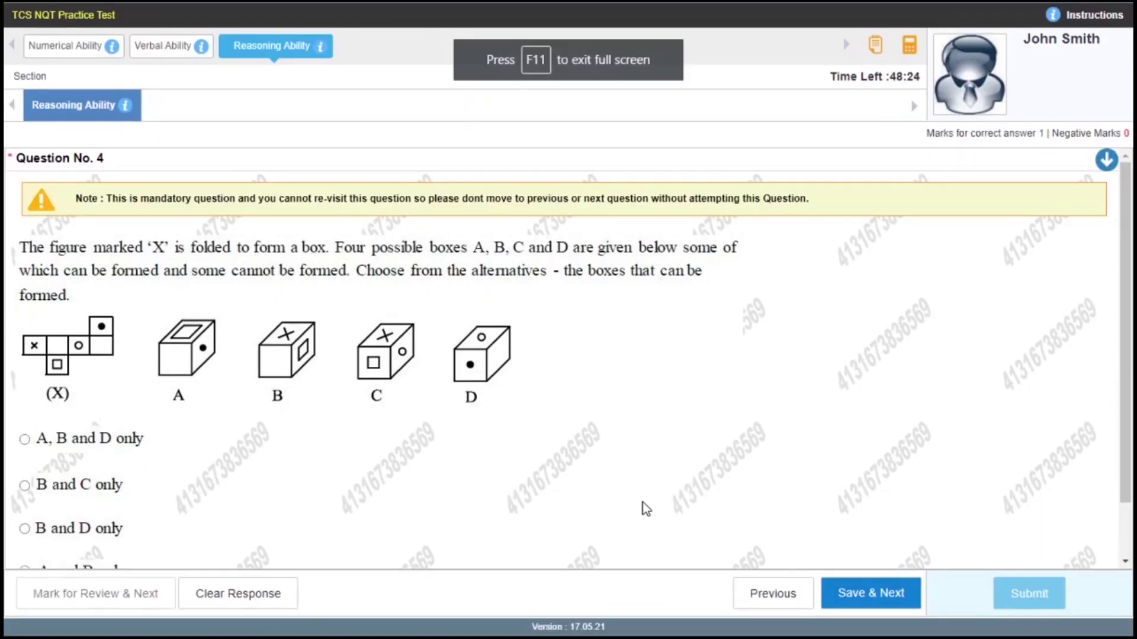
Leave the box-folding question 4 and the subject marks question 5 unanswered, confirming each move to reach question 6.
click(859, 593)
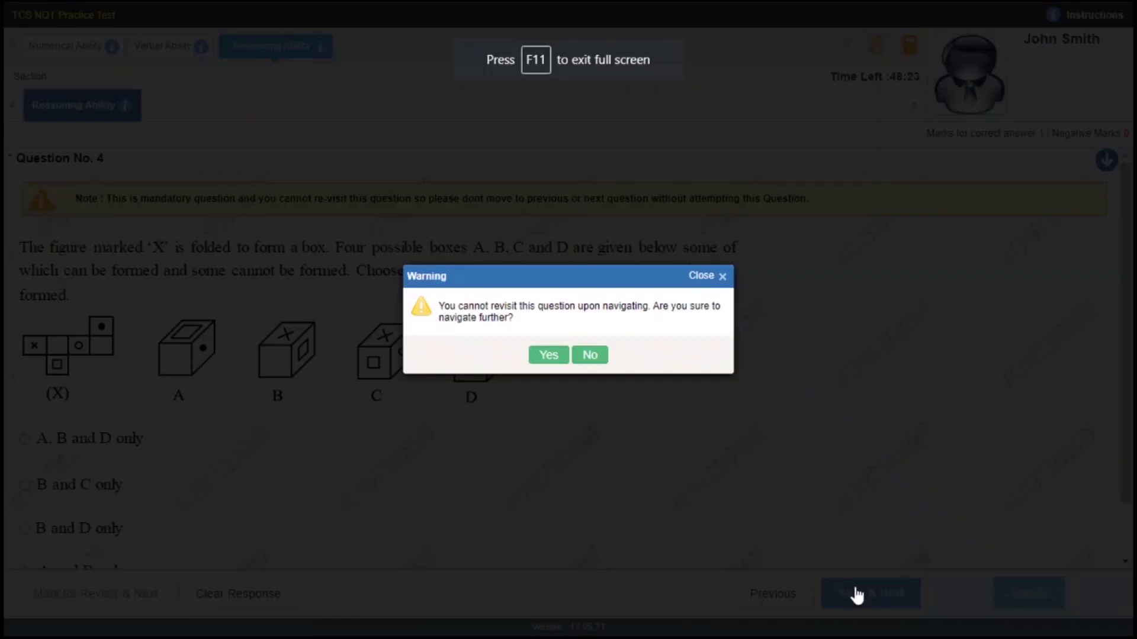
click(548, 360)
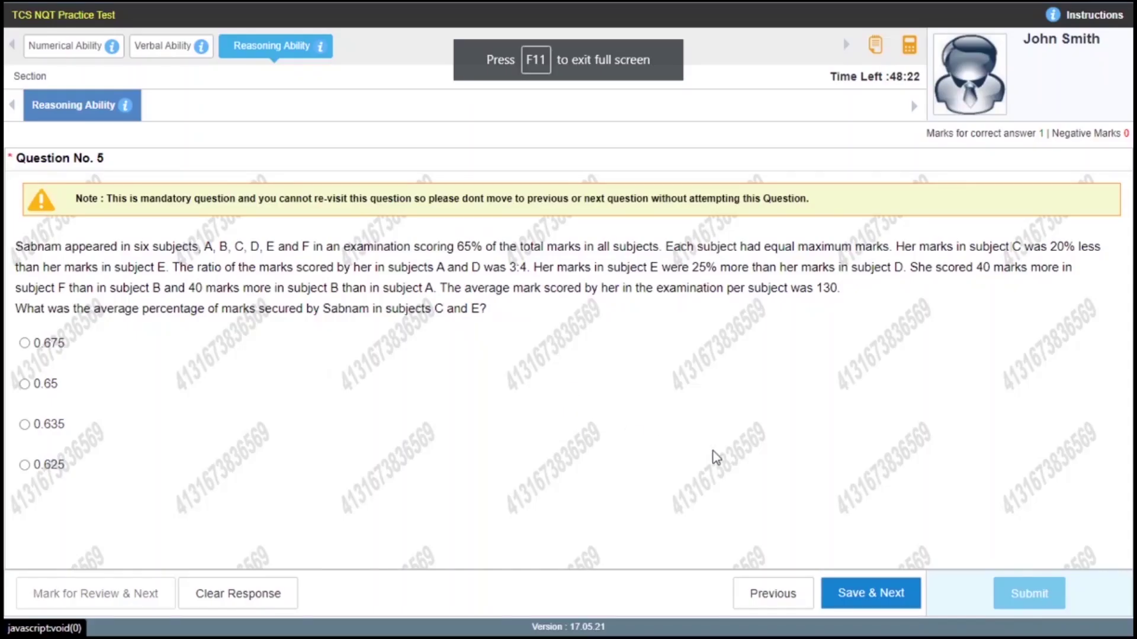
click(884, 598)
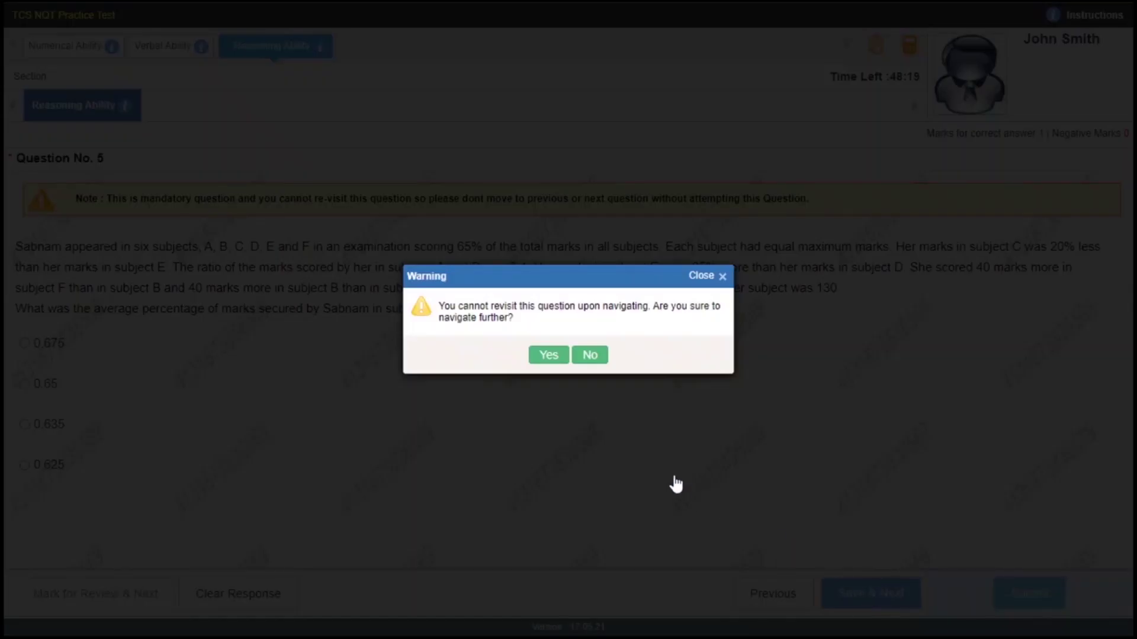
click(549, 355)
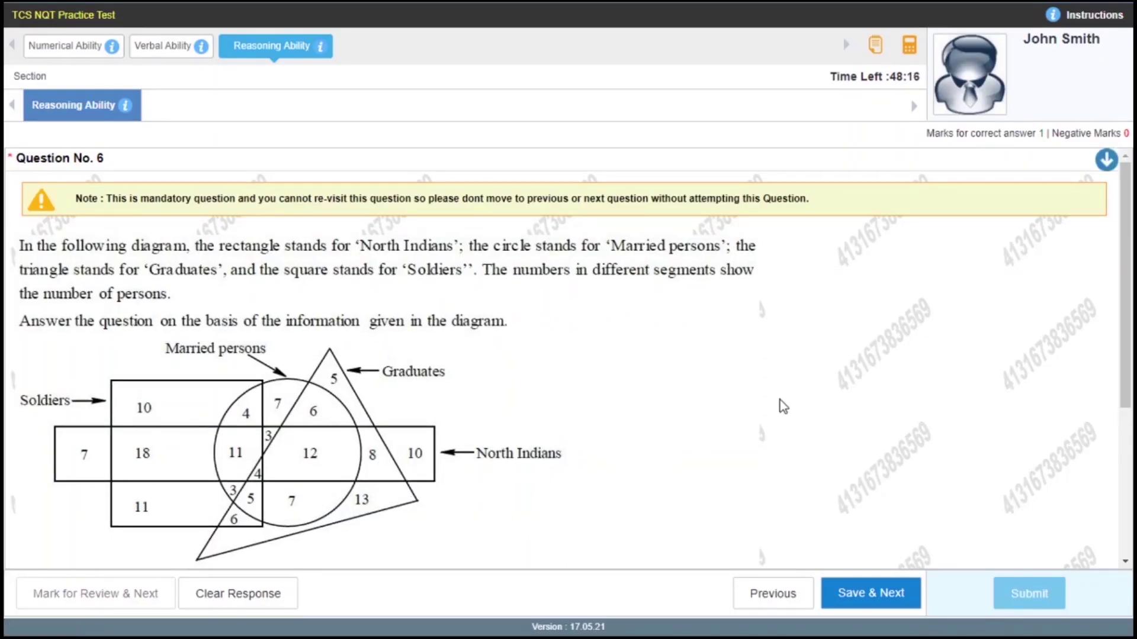
Look through the North Indians diagram question 6 and the figure series question 7, leaving both unanswered to reach question 8.
scroll(780, 402, down, 3)
scroll(780, 401, down, 3)
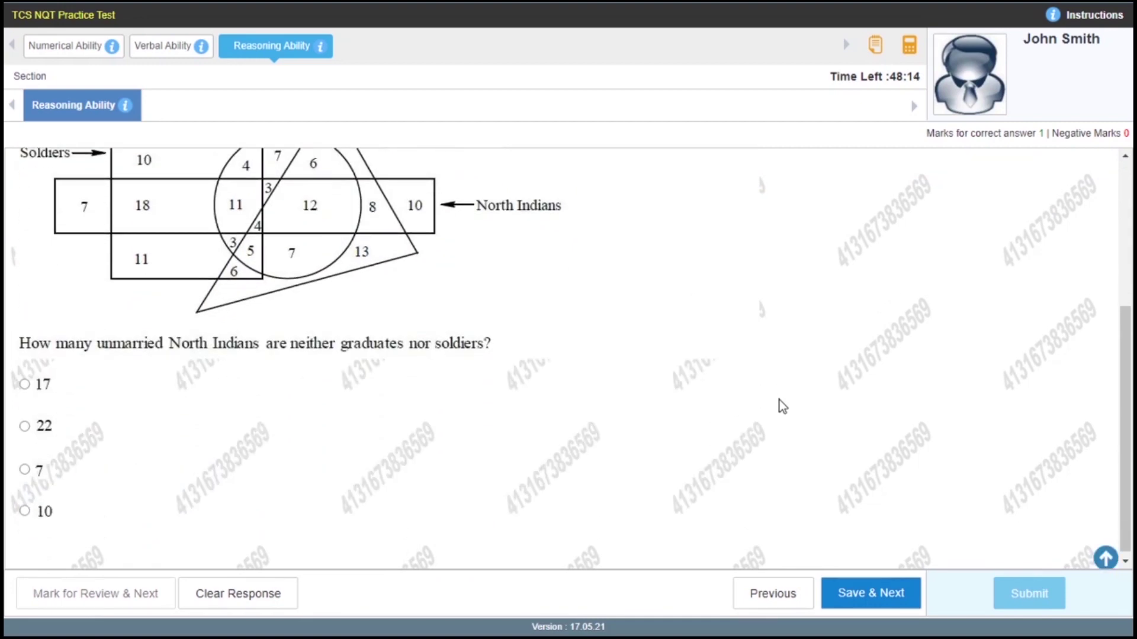
click(882, 595)
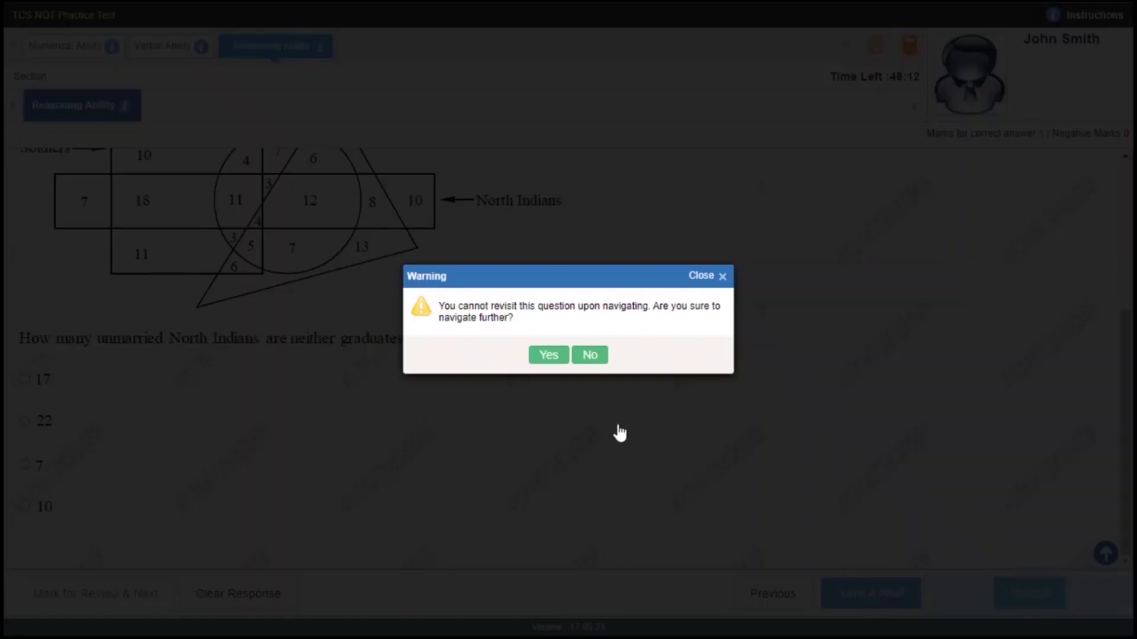
click(549, 355)
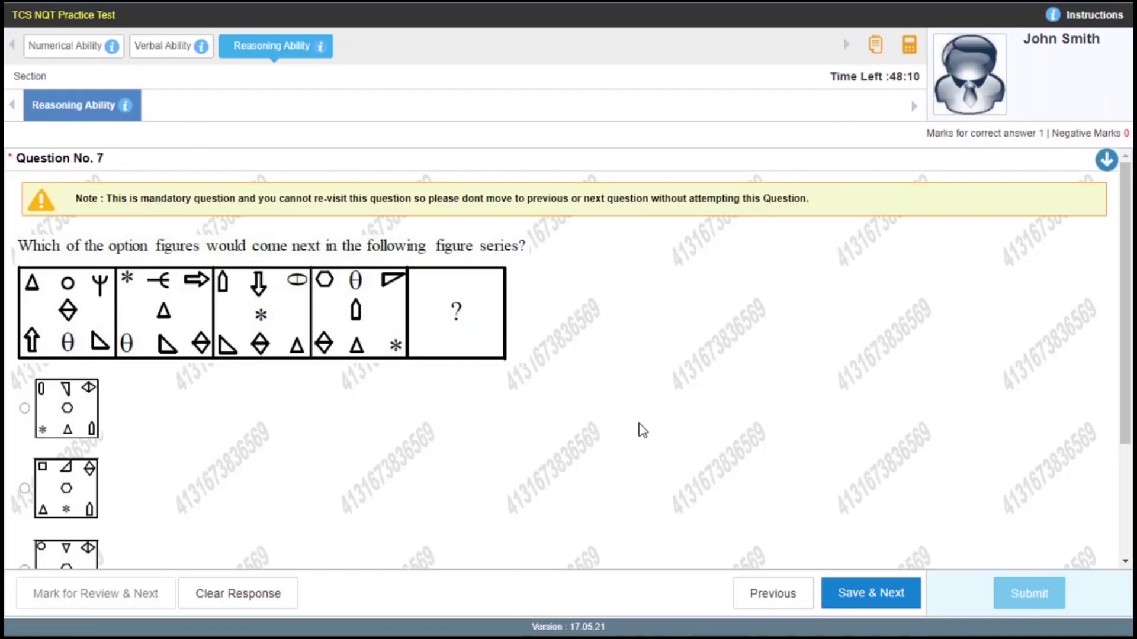
scroll(639, 424, down, 3)
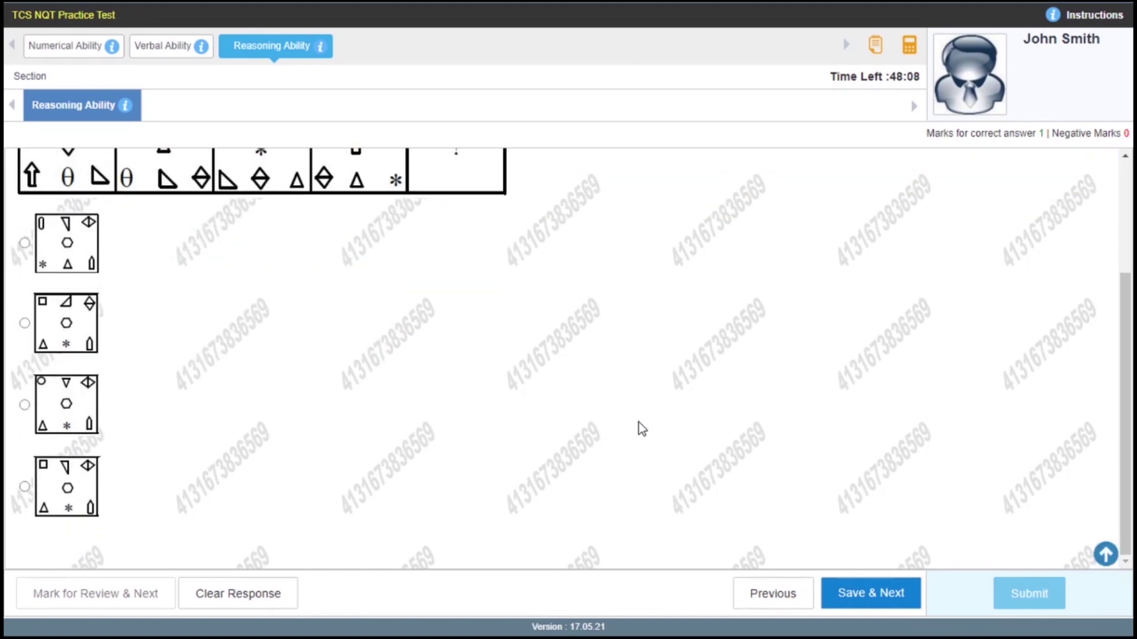
scroll(668, 421, up, 3)
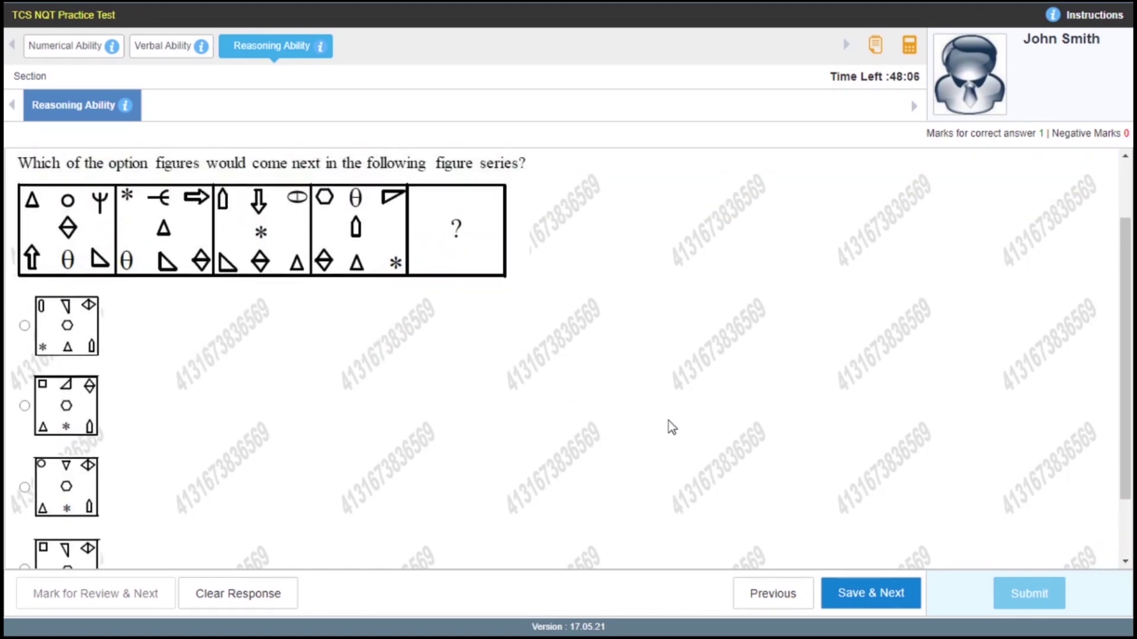
click(860, 591)
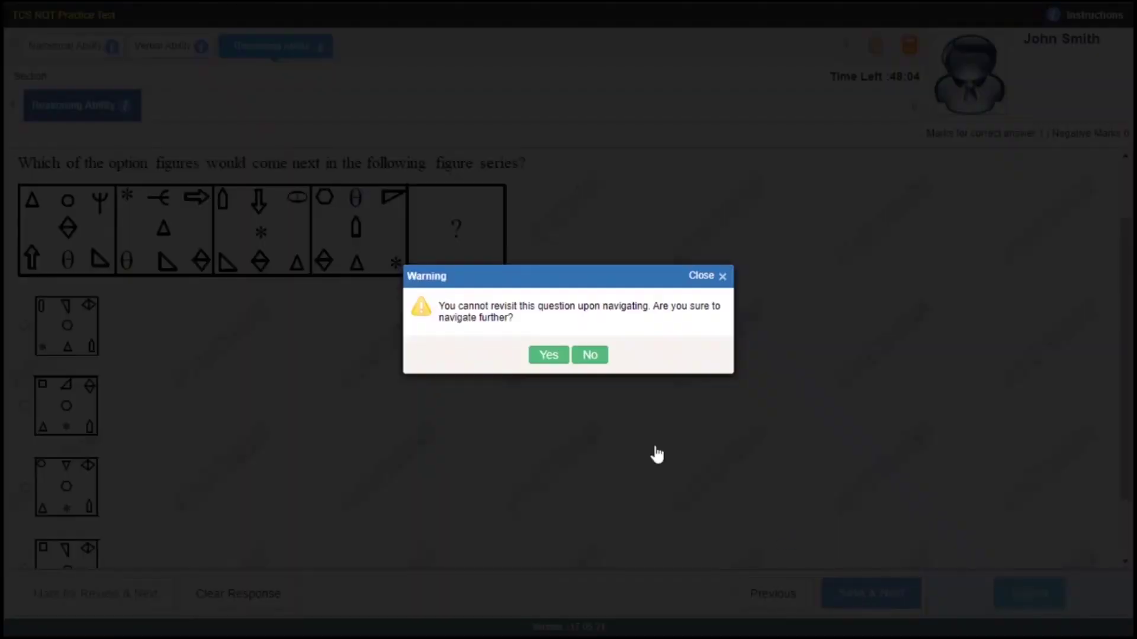
click(542, 355)
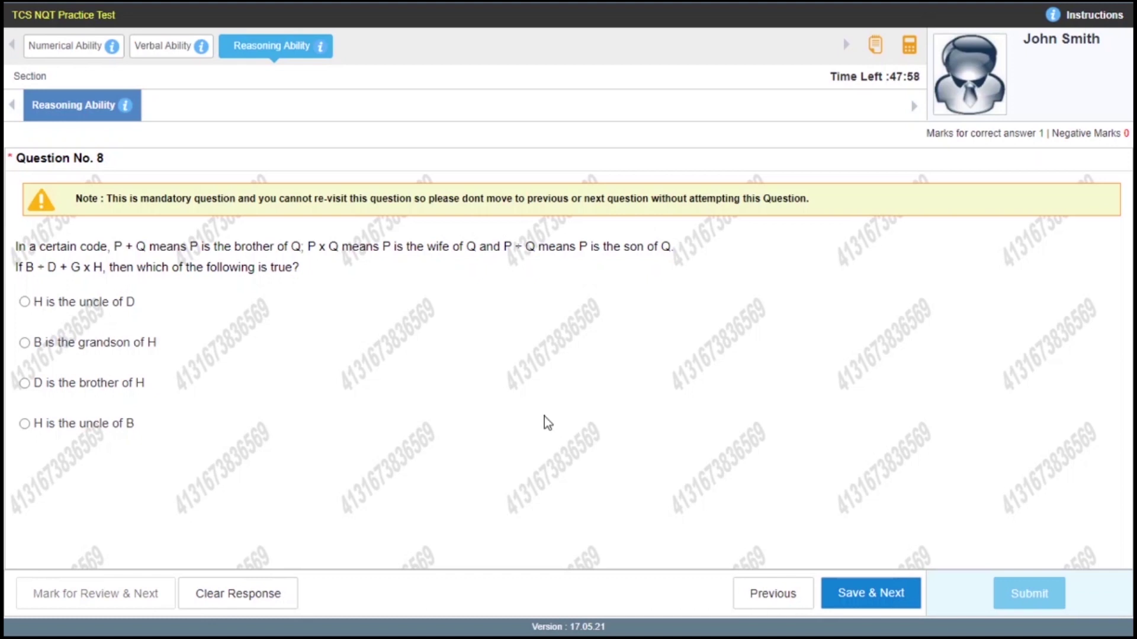
Skip the coded family relation question 8 and the rare birds assumption question 9 unanswered to reach question 10.
click(859, 598)
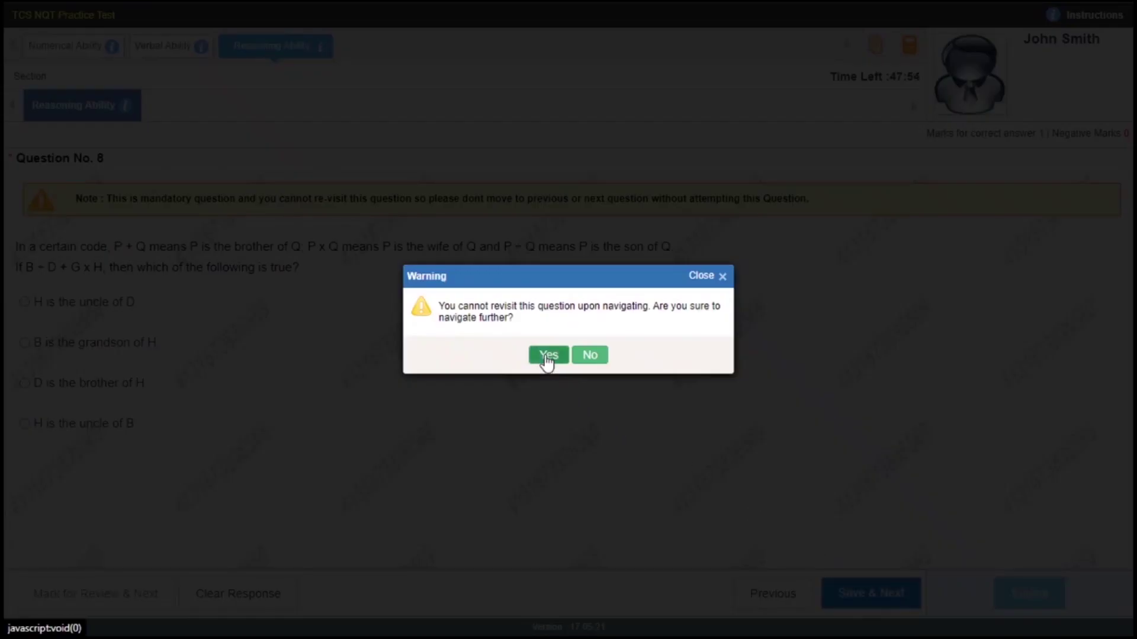
click(548, 357)
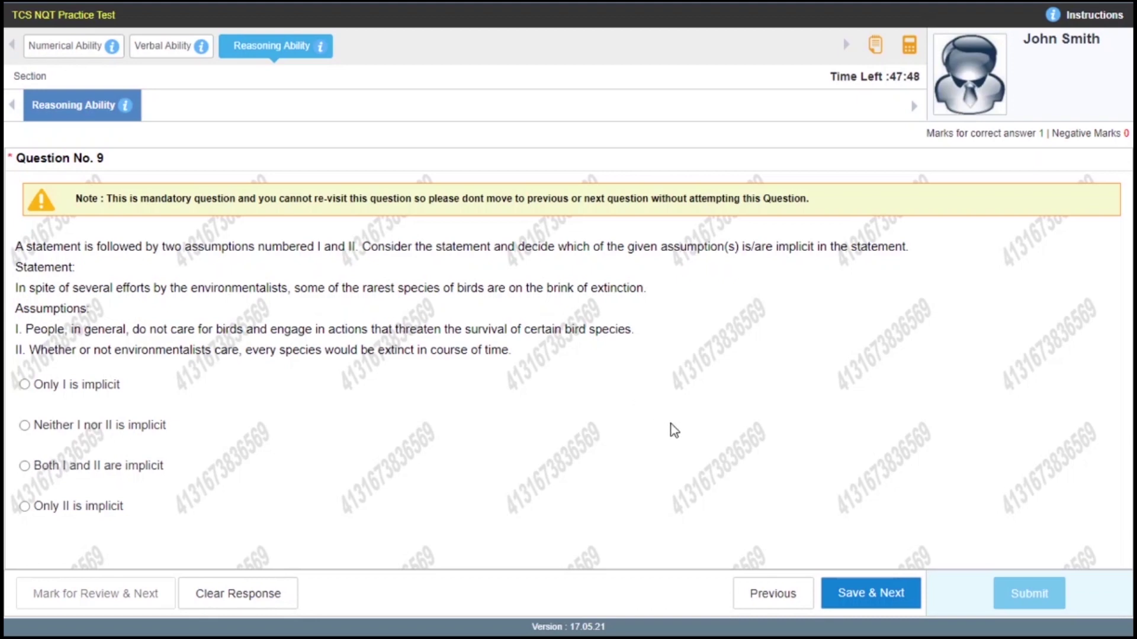
click(862, 594)
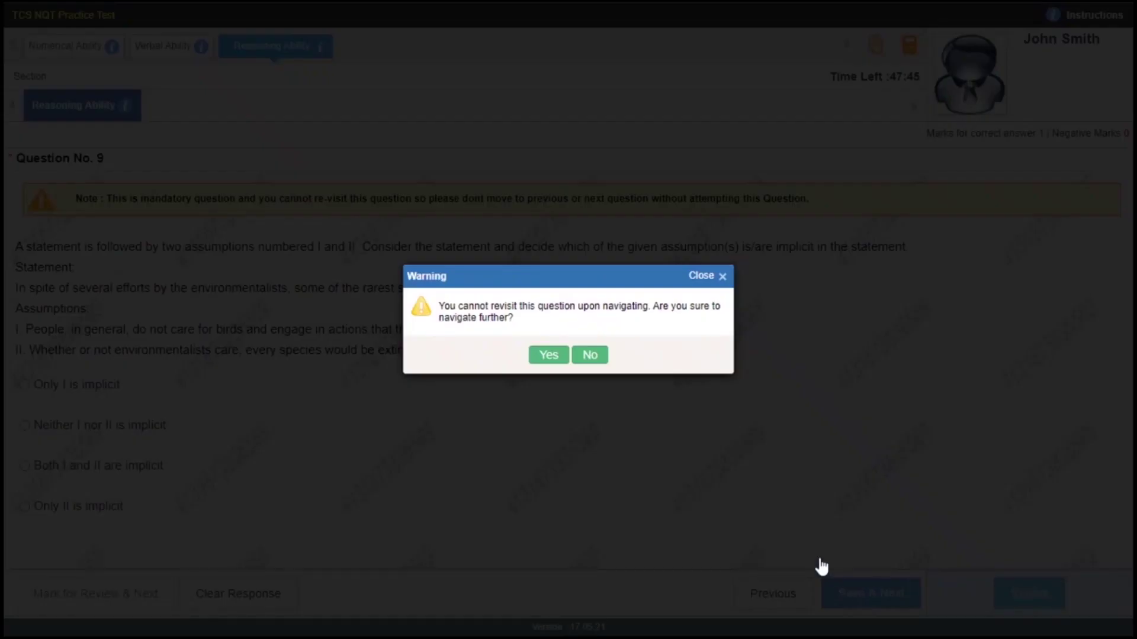
click(545, 357)
Look through the shaded-triangle box question 10 and leave it and the object weights question 11 unanswered to reach question 12.
scroll(733, 413, down, 2)
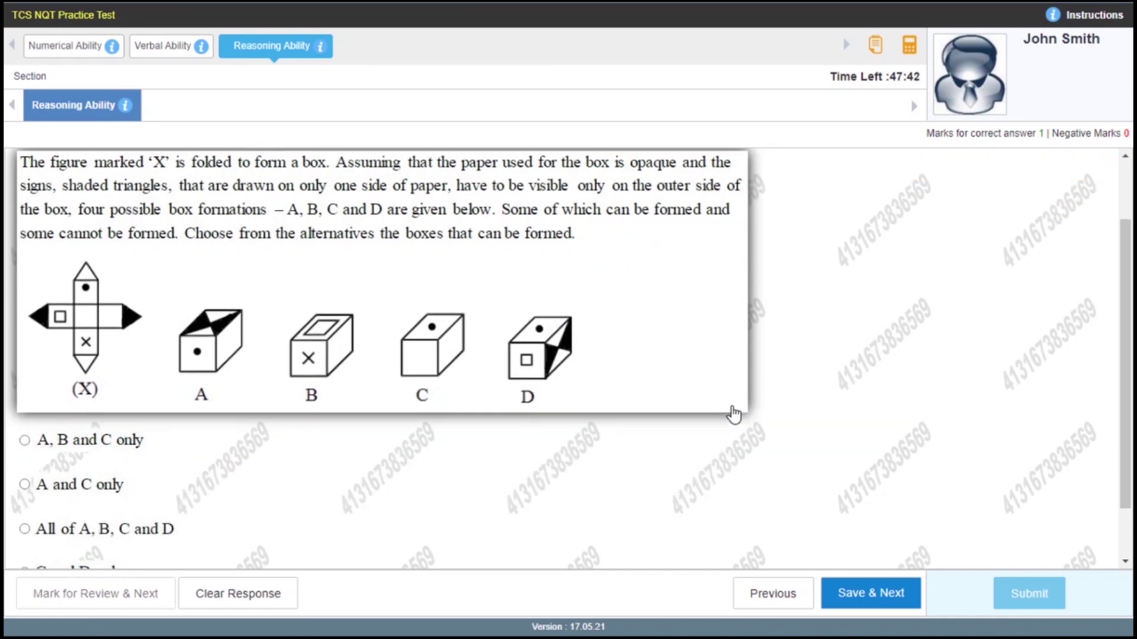
scroll(732, 413, down, 2)
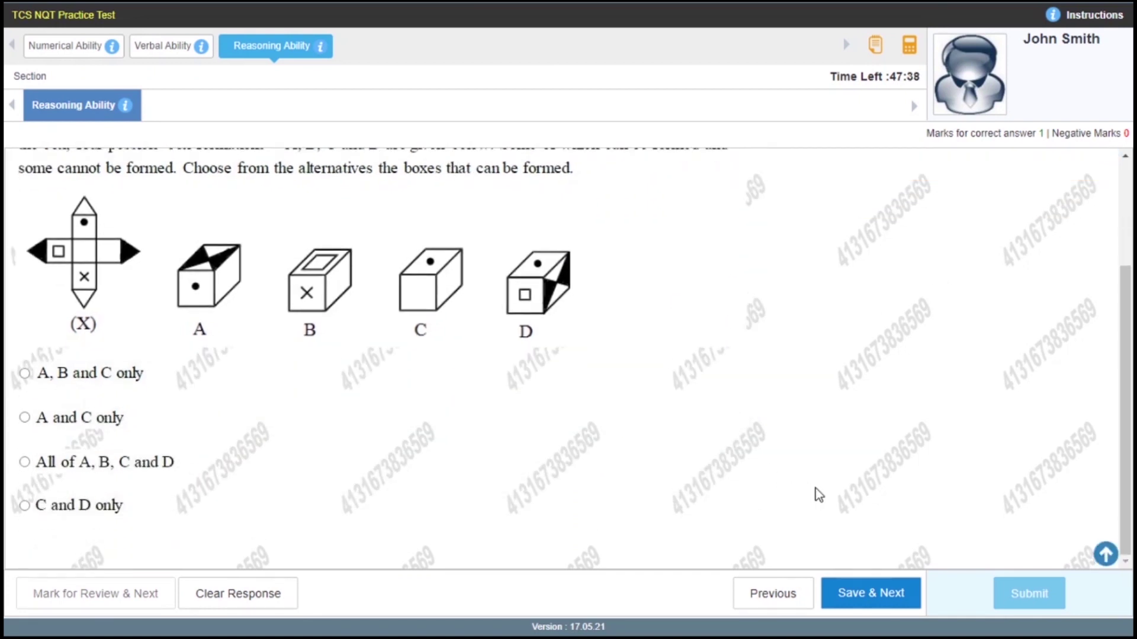
click(870, 593)
click(545, 356)
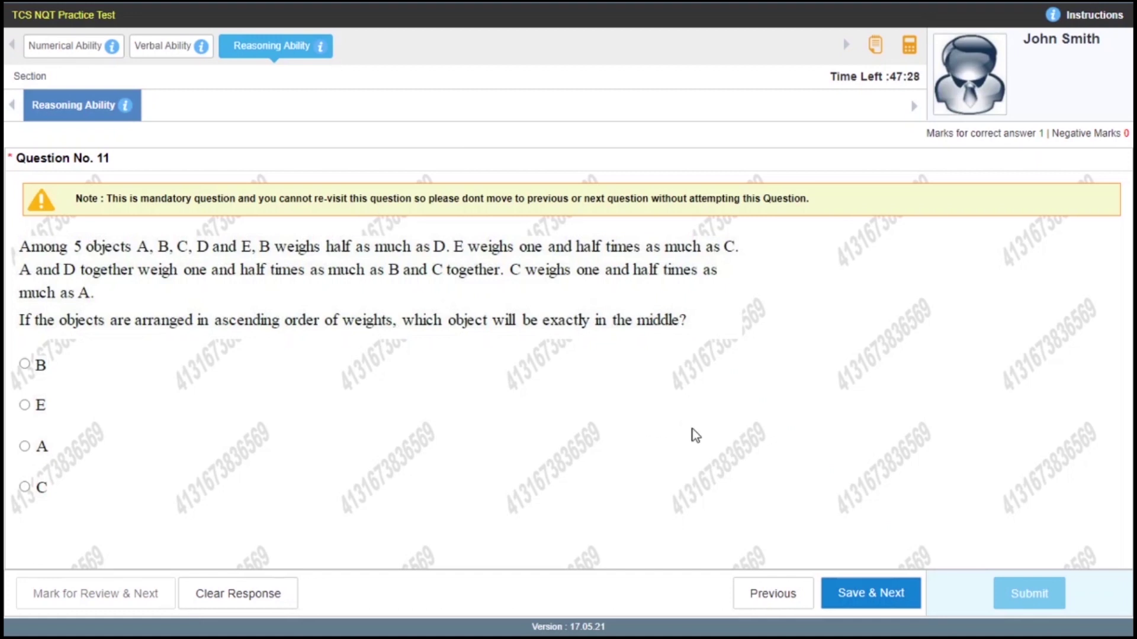
click(886, 595)
click(550, 355)
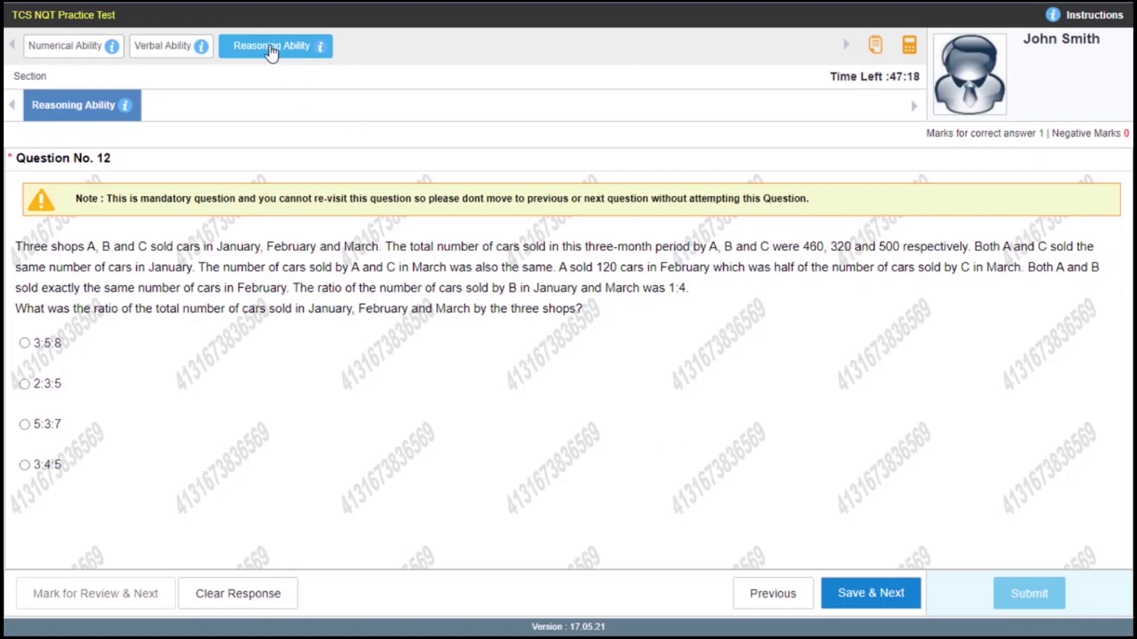
Review the answer status summaries of all three ability sections and leave the car sales question 12 unanswered to reach question 13.
mouse_move(200, 50)
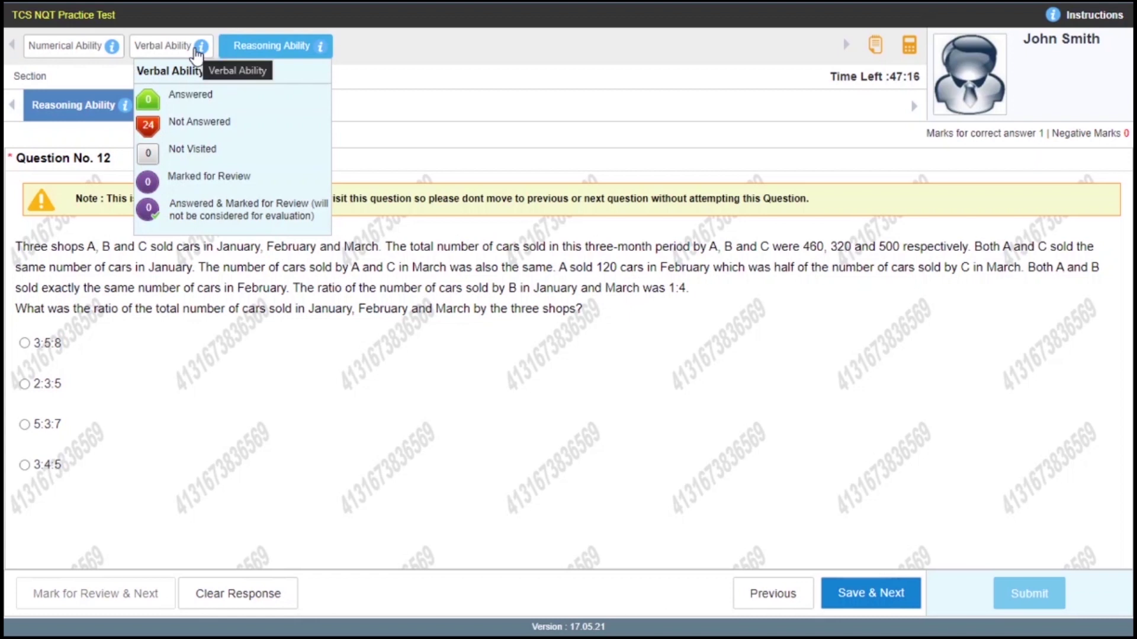
mouse_move(115, 50)
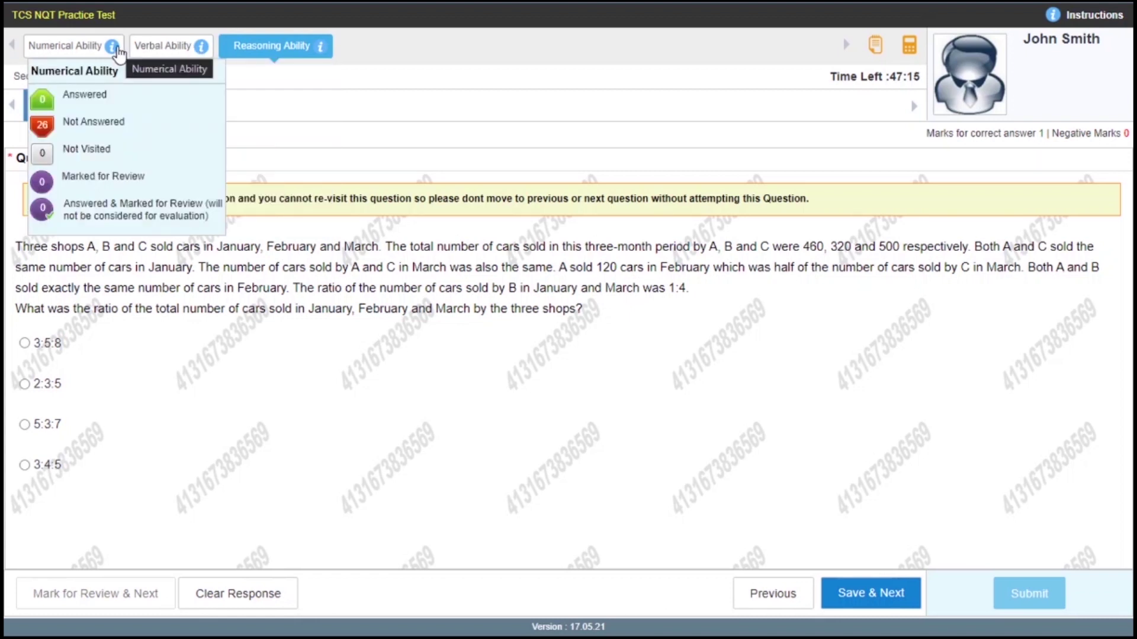
mouse_move(323, 52)
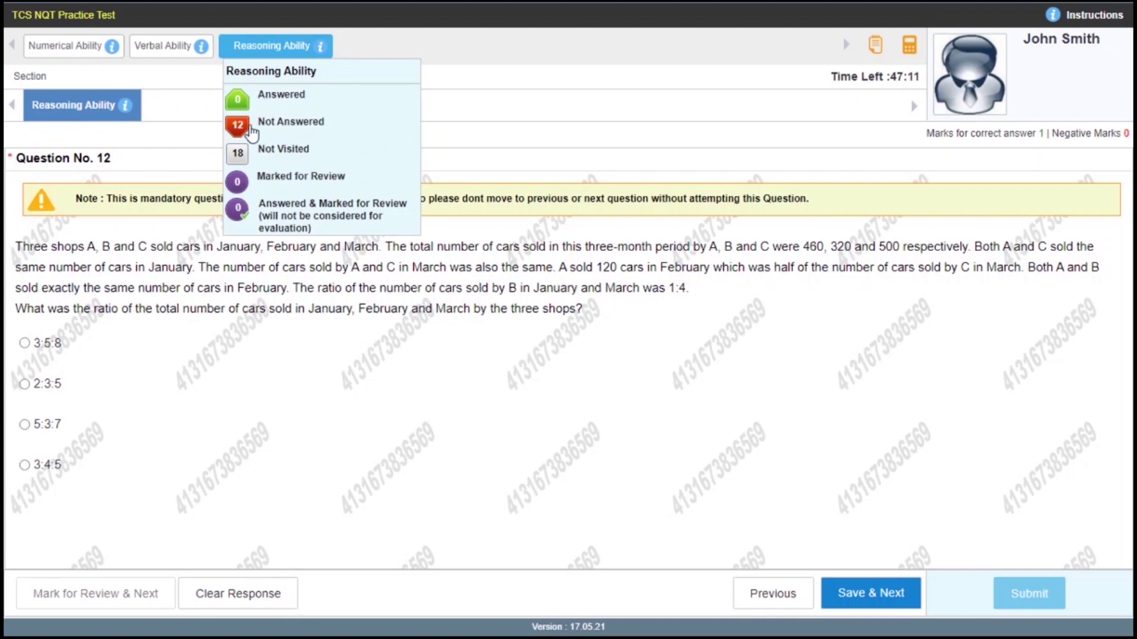
click(875, 595)
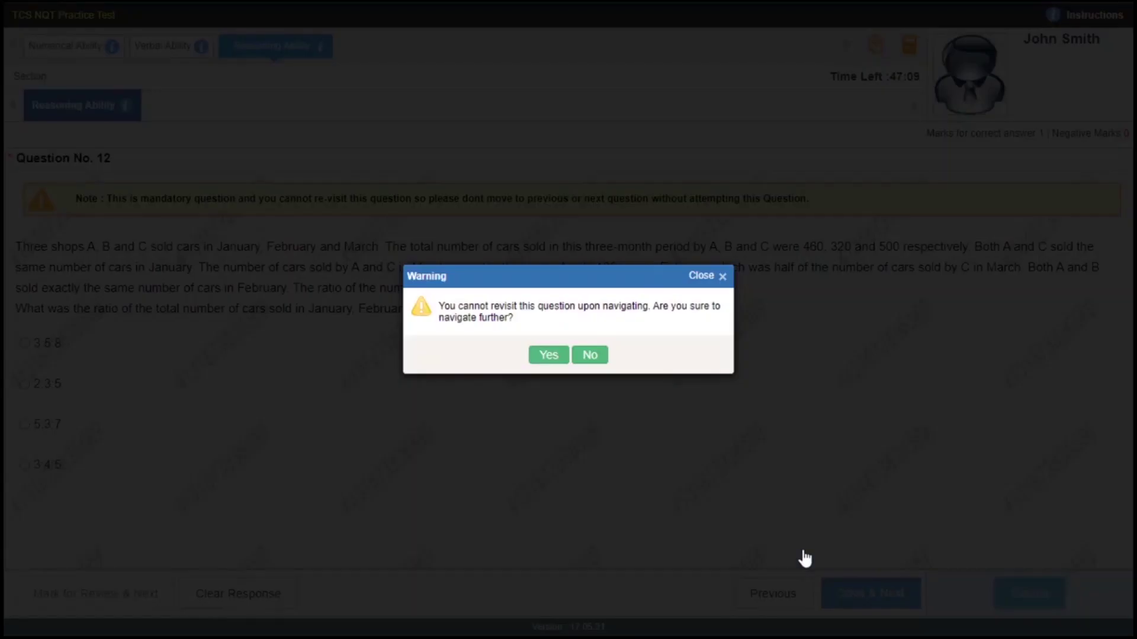
click(546, 357)
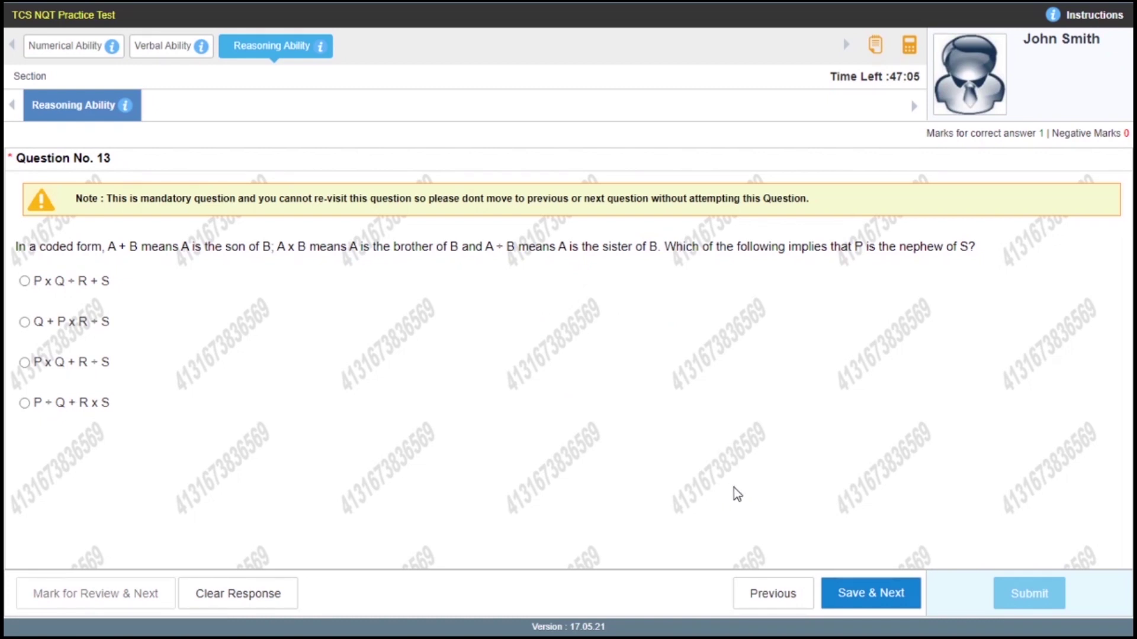
Skip the coded nephew relation question 13 and look through the accountant selection question 14, leaving both unanswered to reach question 15.
click(868, 599)
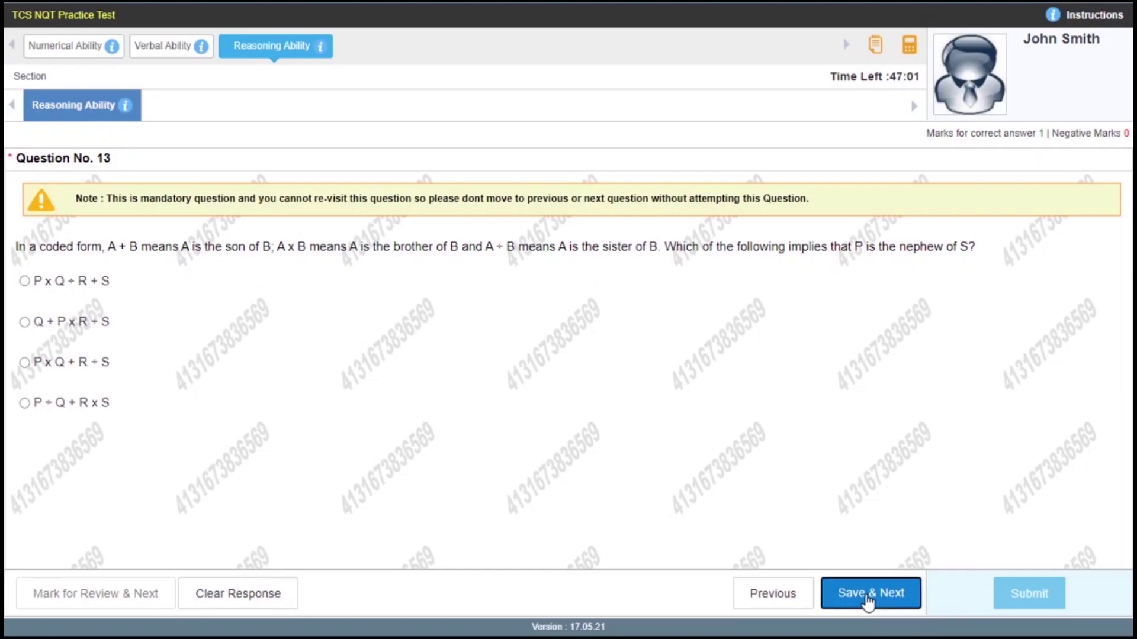
click(547, 357)
scroll(629, 368, down, 2)
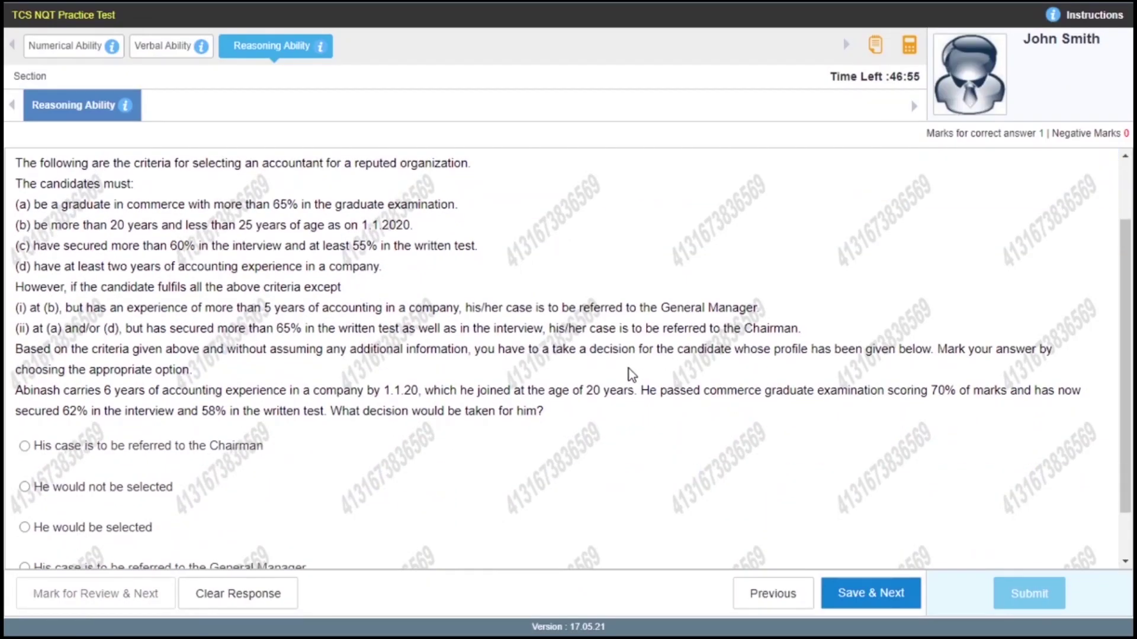
scroll(782, 480, down, 2)
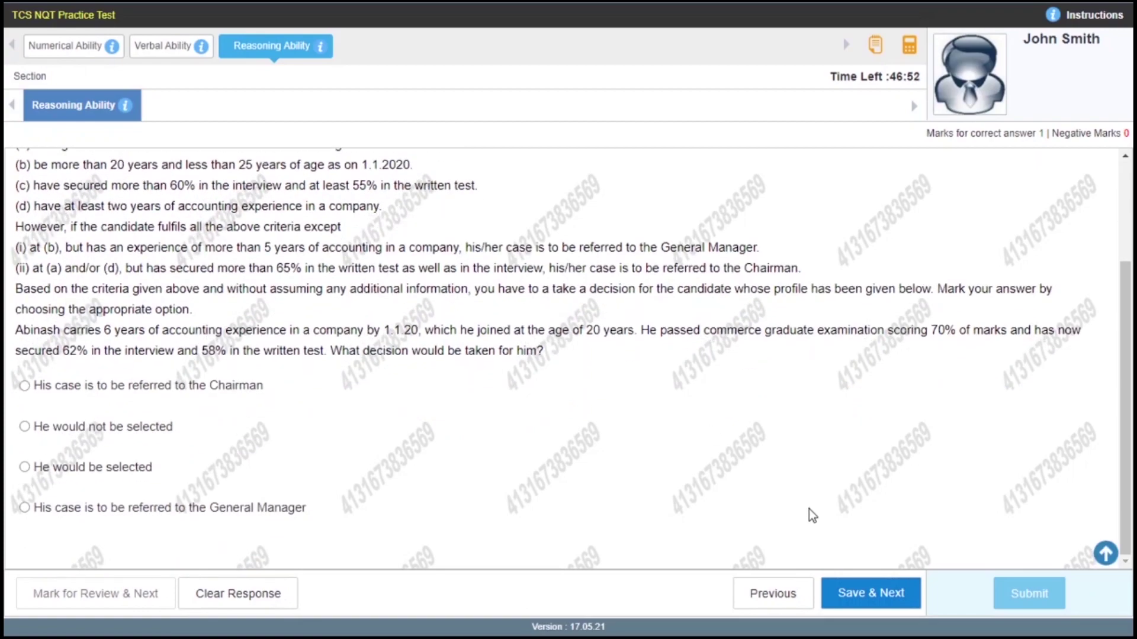
click(874, 595)
click(548, 357)
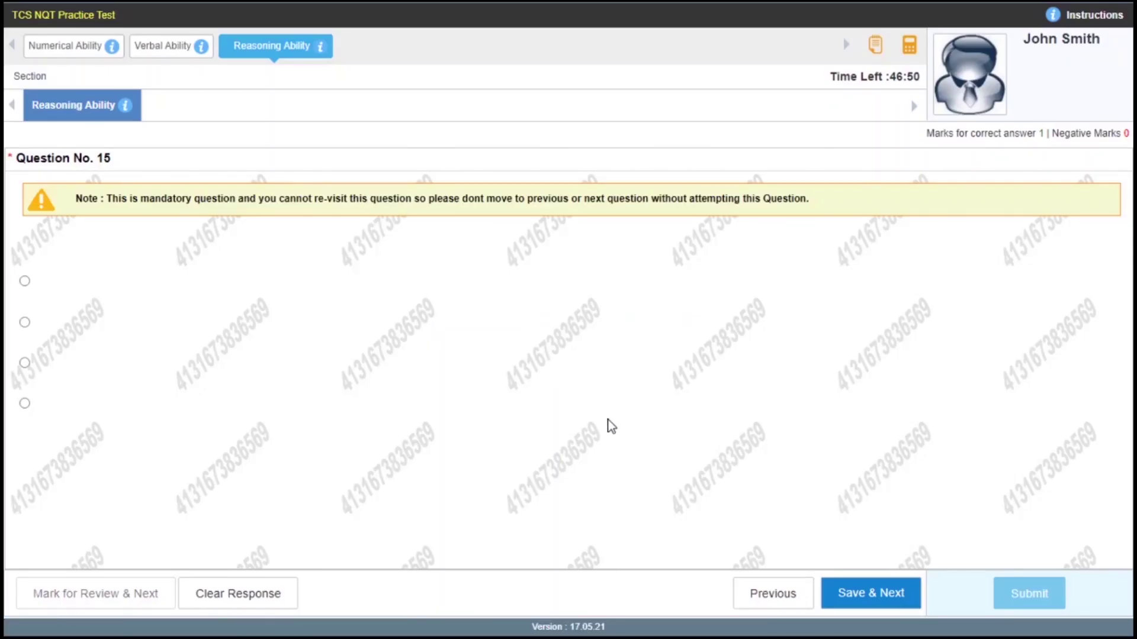
Look through the married graduates diagram question 15 and leave it and the parked cars question 16 unanswered to reach question 17.
scroll(622, 399, down, 2)
scroll(642, 400, down, 2)
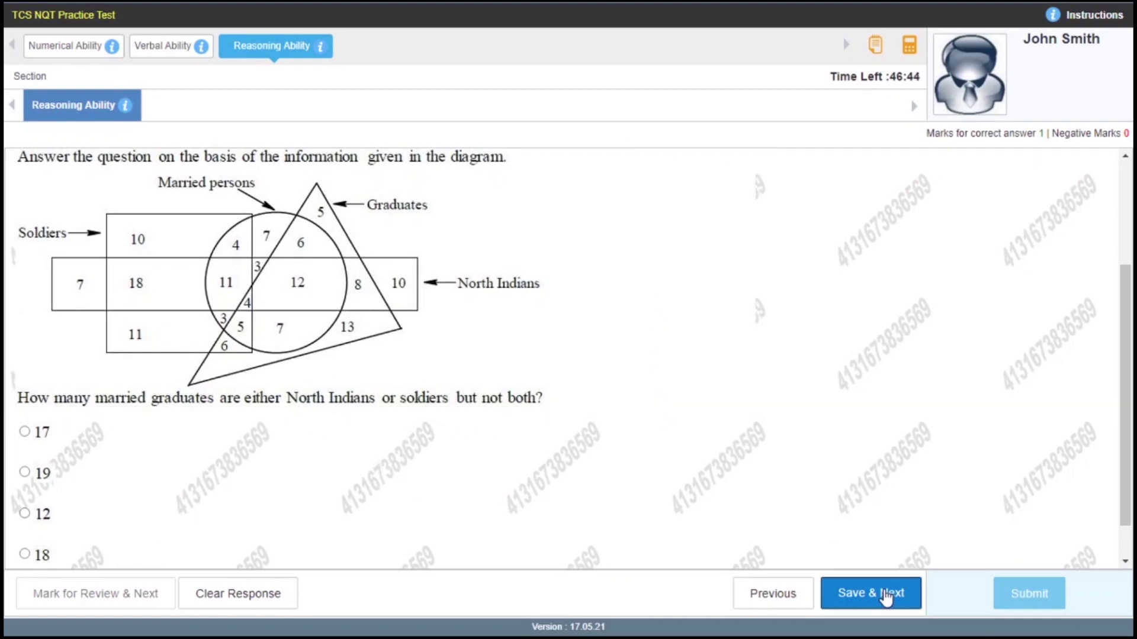
click(884, 594)
click(547, 354)
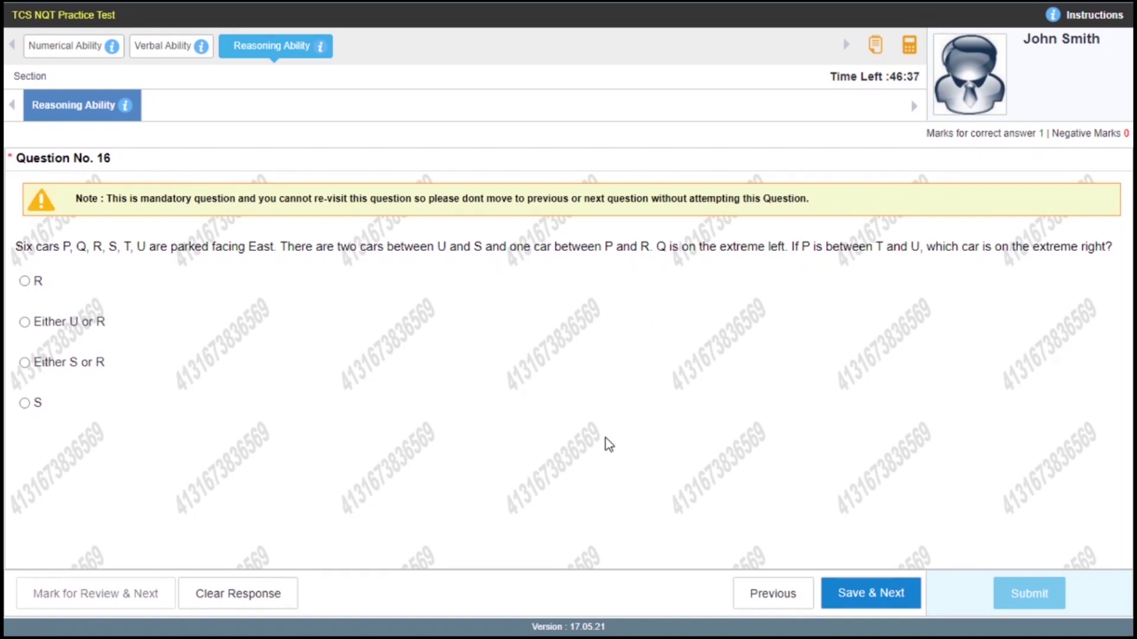
click(883, 593)
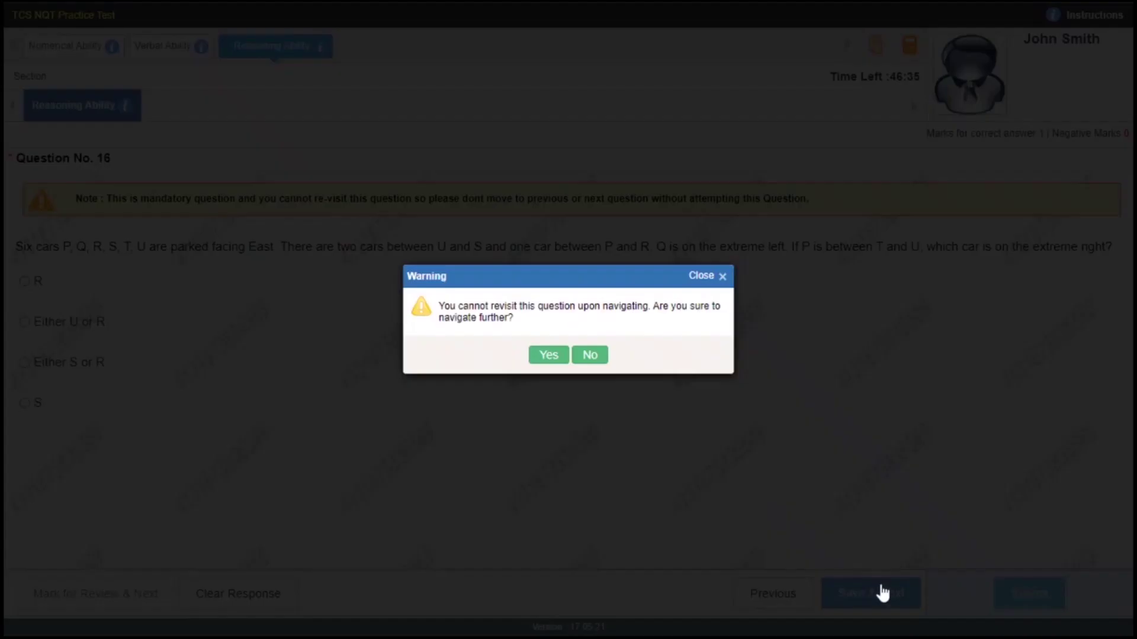
click(540, 357)
Look through the accountant selection question 17 and leave it and the car discount question 18 unanswered to reach question 19.
scroll(687, 421, down, 2)
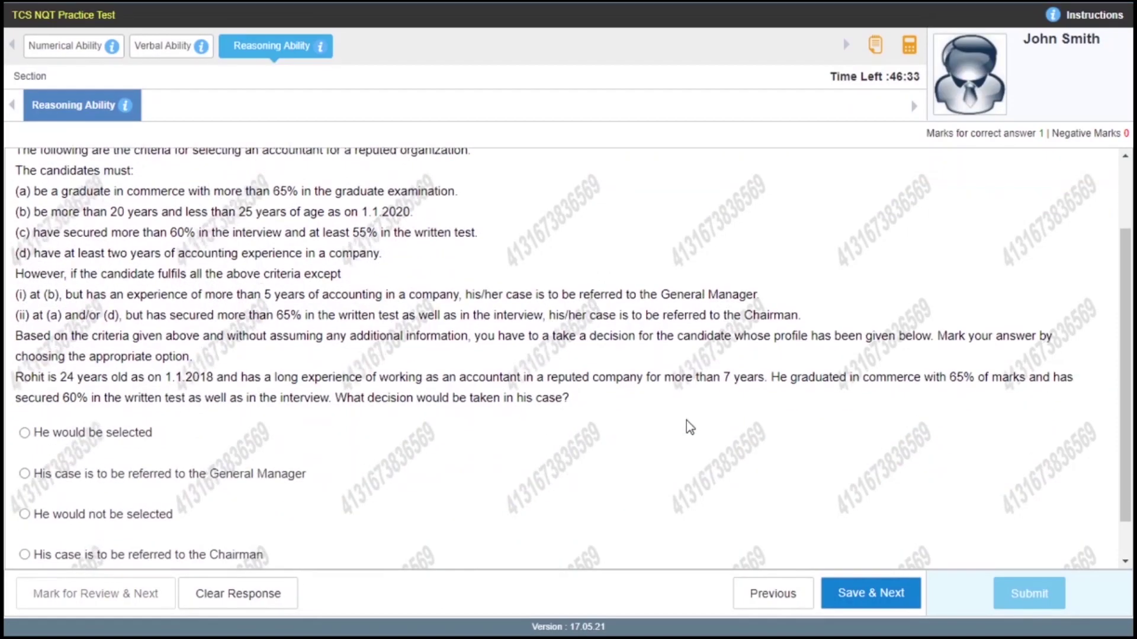
scroll(686, 422, down, 1)
scroll(677, 426, up, 3)
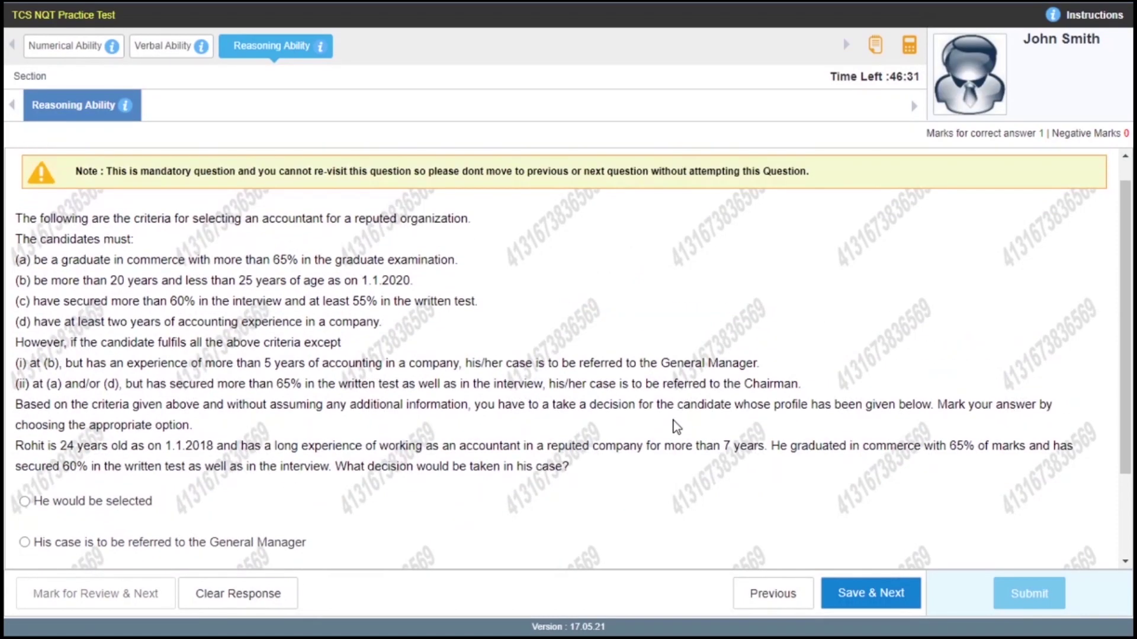
scroll(681, 432, down, 3)
scroll(687, 429, up, 3)
scroll(687, 431, down, 3)
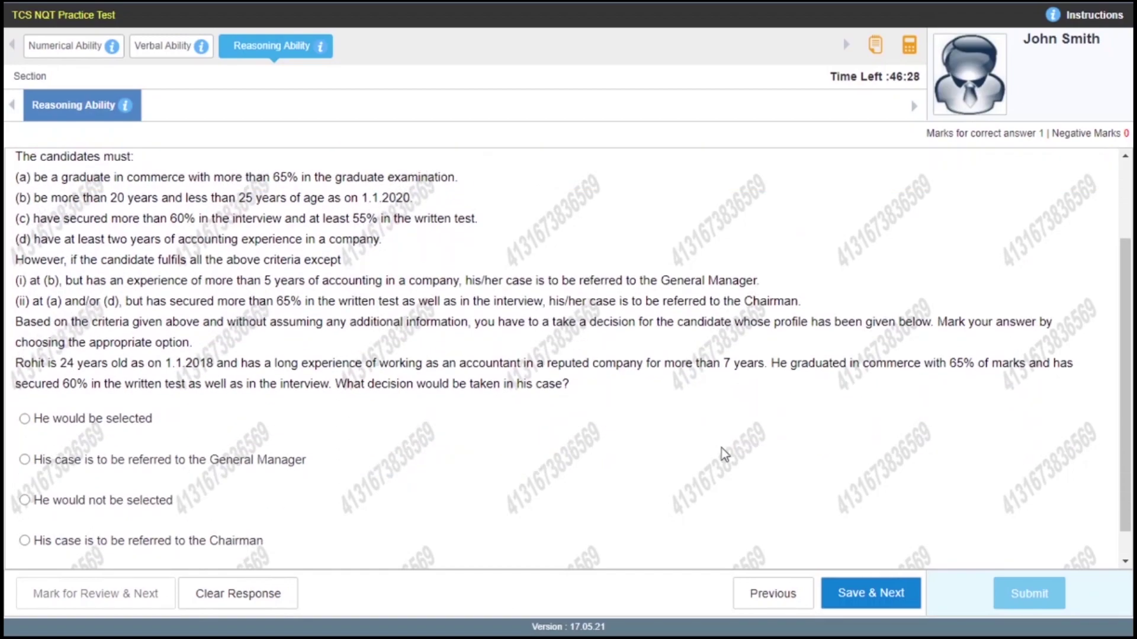
click(880, 592)
click(548, 355)
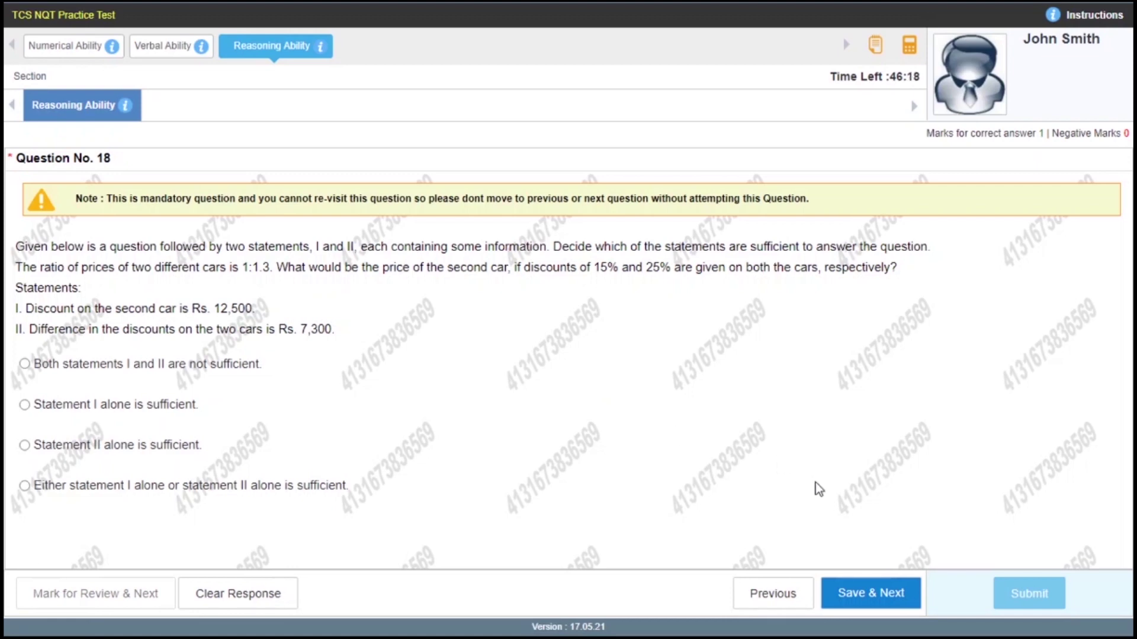
click(864, 590)
click(541, 355)
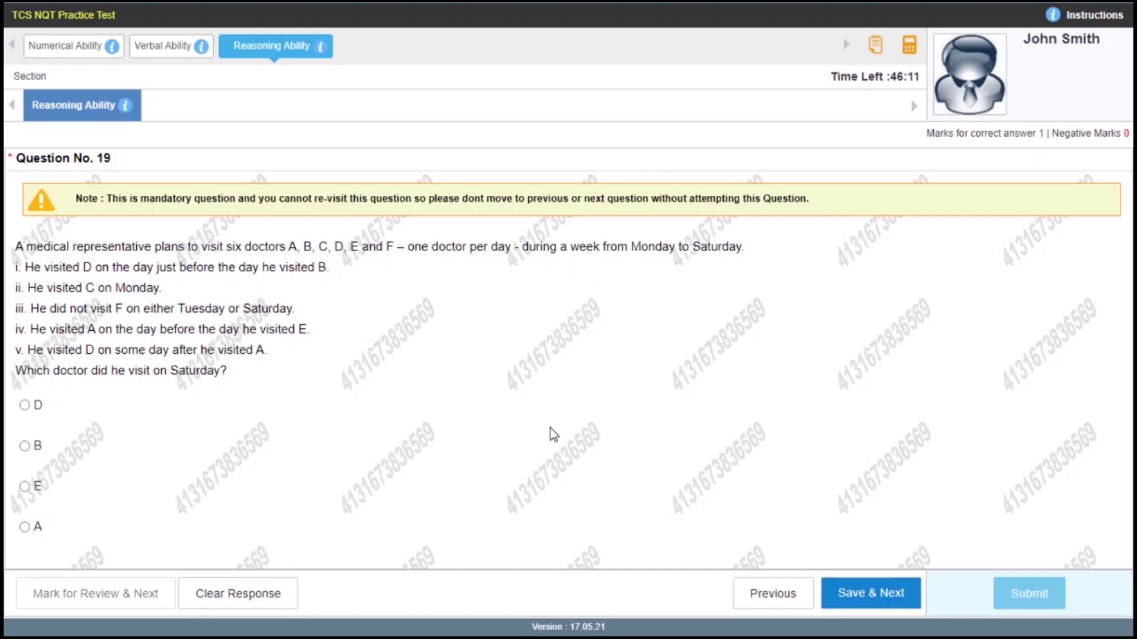
Leave the doctor visits question 19 and the letter-cluster pairs question 20 unanswered to reach question 21.
click(888, 600)
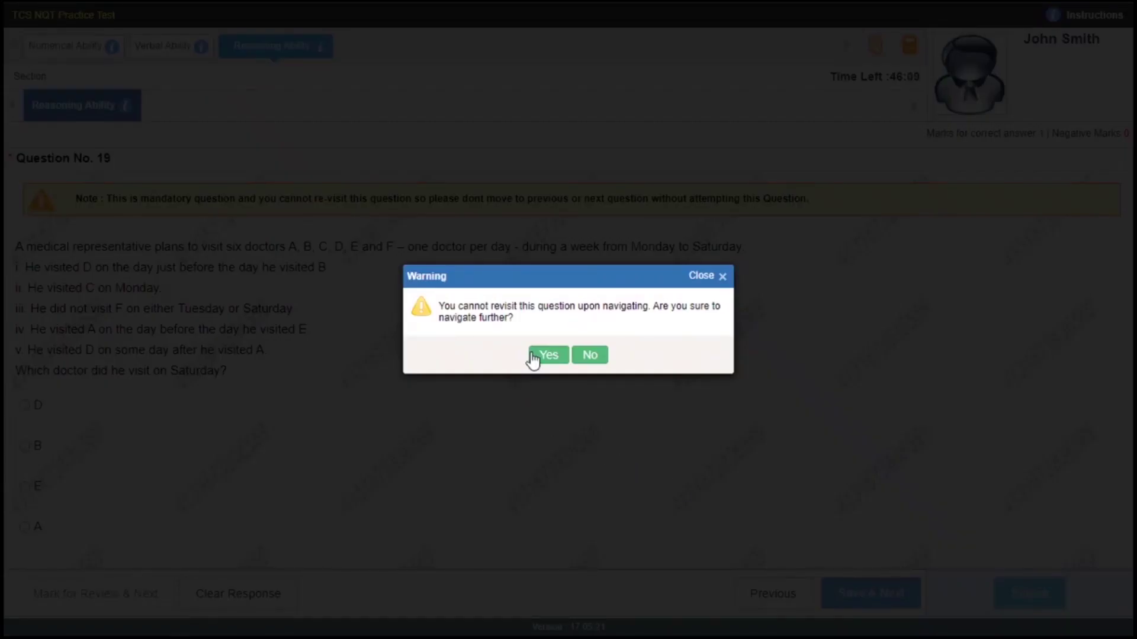
click(538, 355)
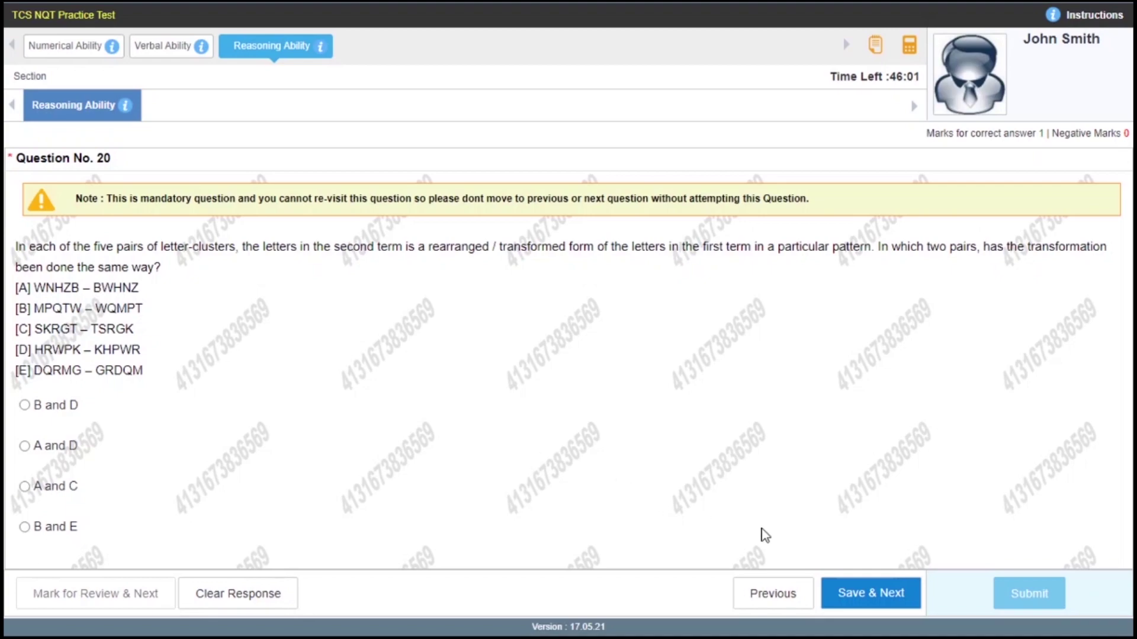
click(871, 595)
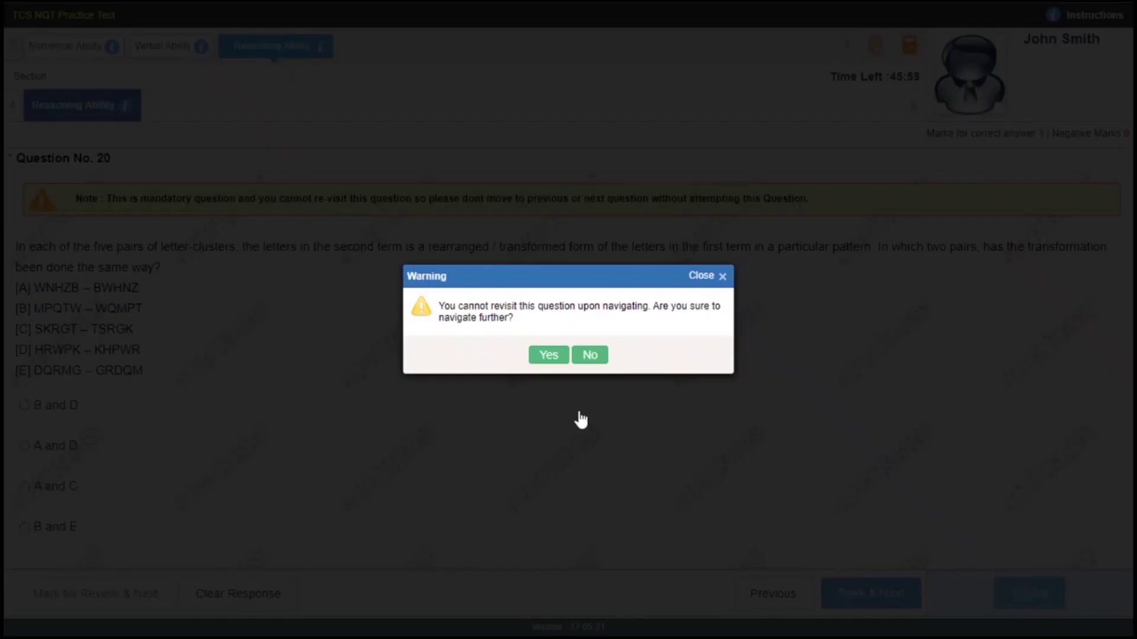
click(543, 360)
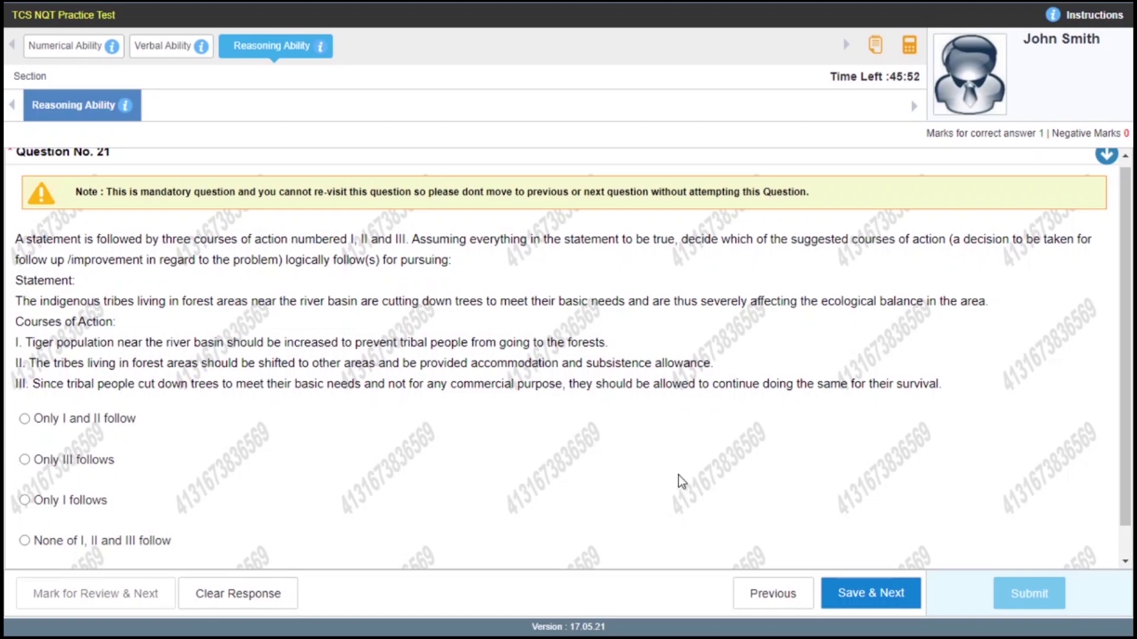
Leave the forest tribes question 21 and the family of eight question 22 unanswered to reach question 23.
click(864, 594)
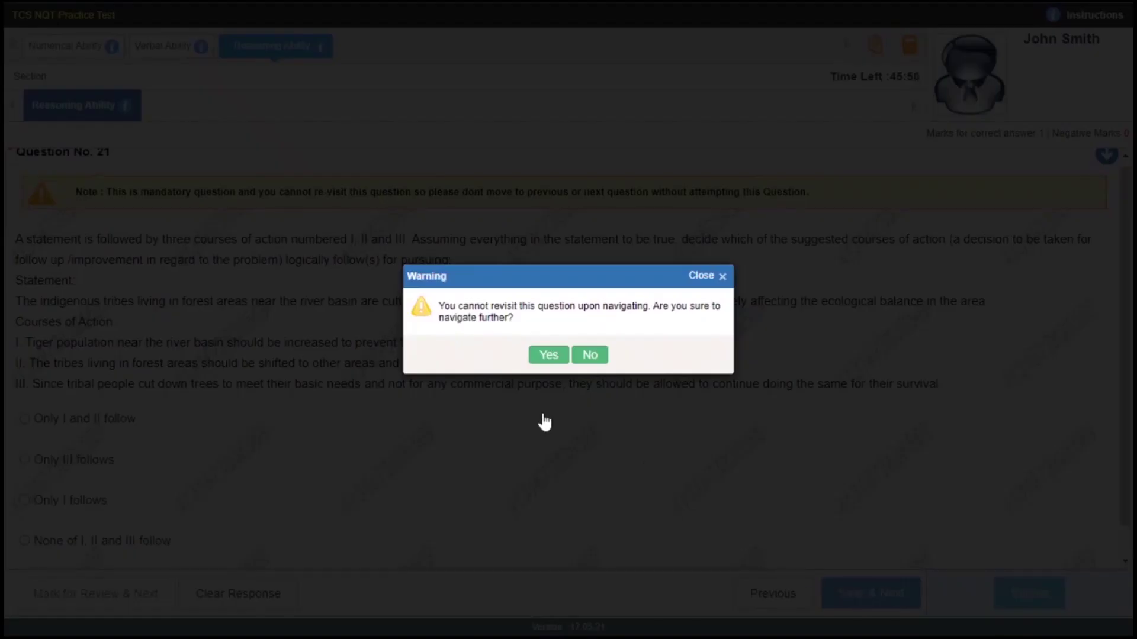
click(547, 357)
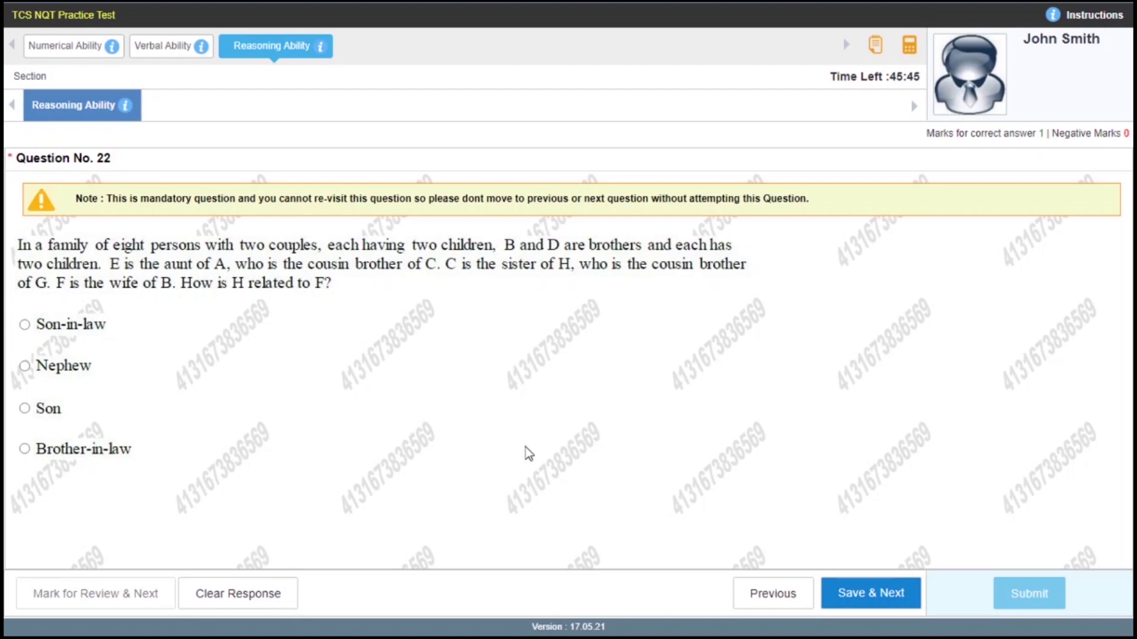
click(865, 595)
click(545, 355)
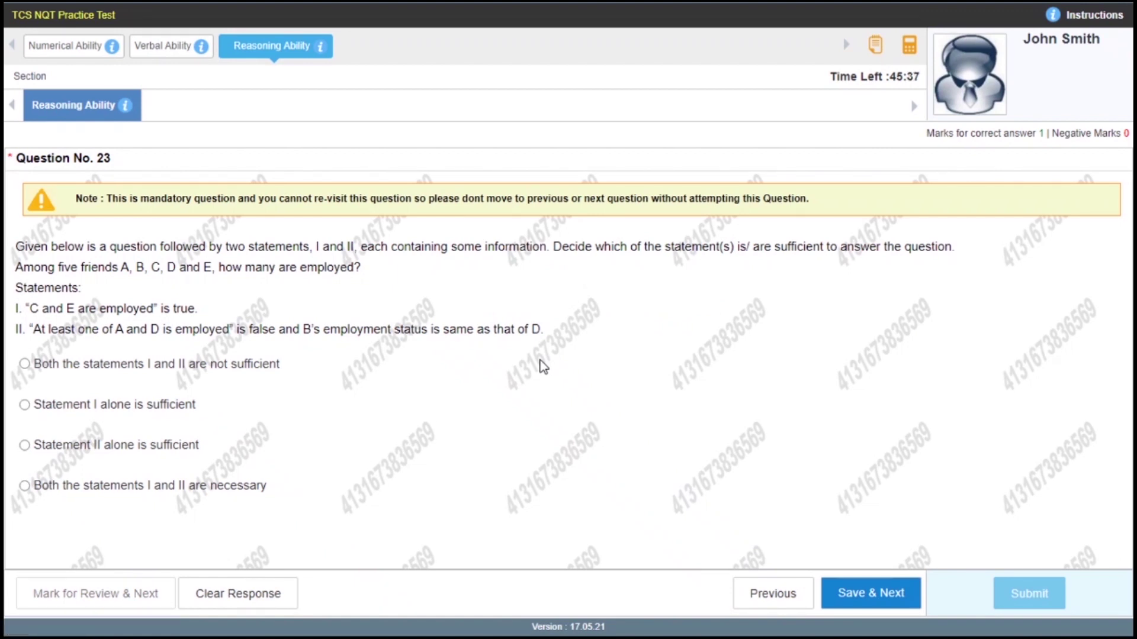
Skip the employed friends question 23 and look through the paper folding question 24, leaving both unanswered to reach question 25.
click(854, 592)
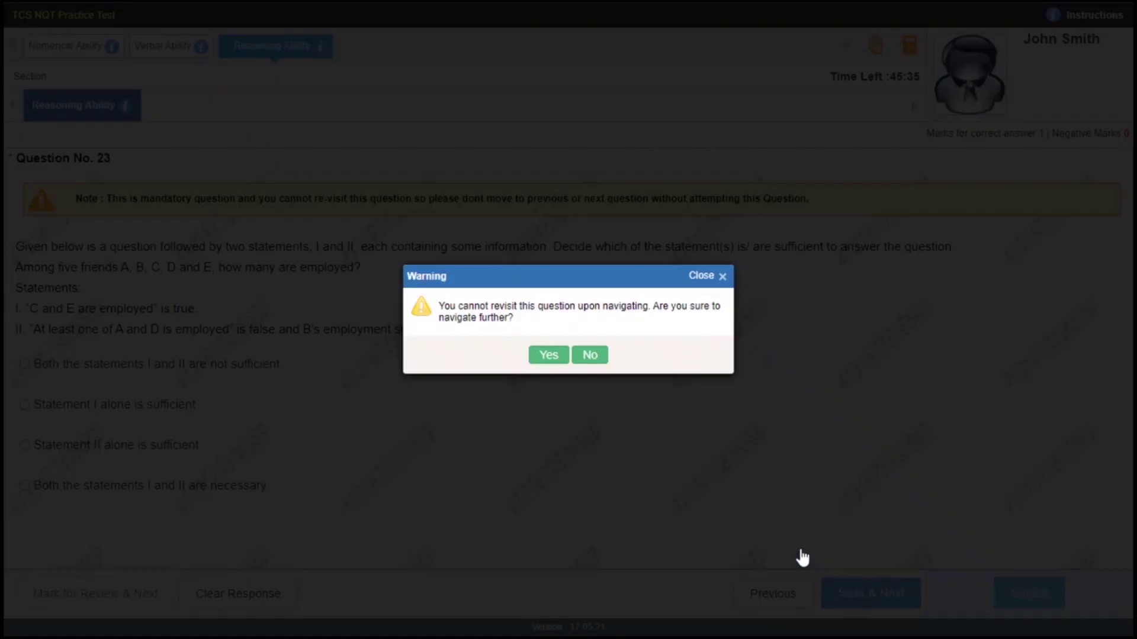
click(541, 357)
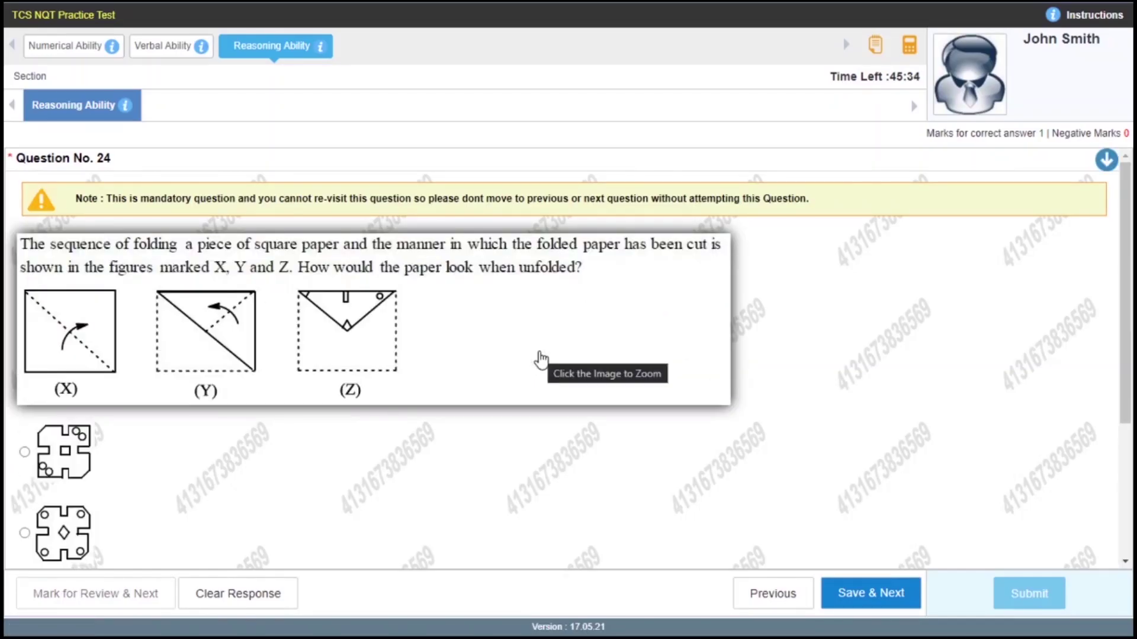
scroll(632, 419, down, 2)
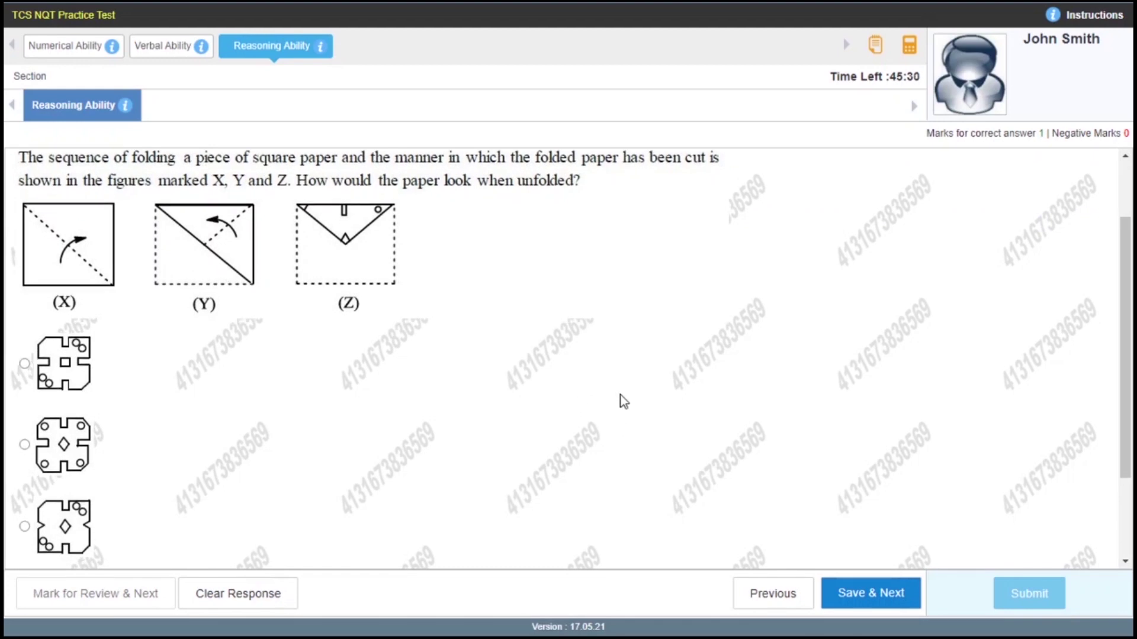
scroll(620, 400, down, 2)
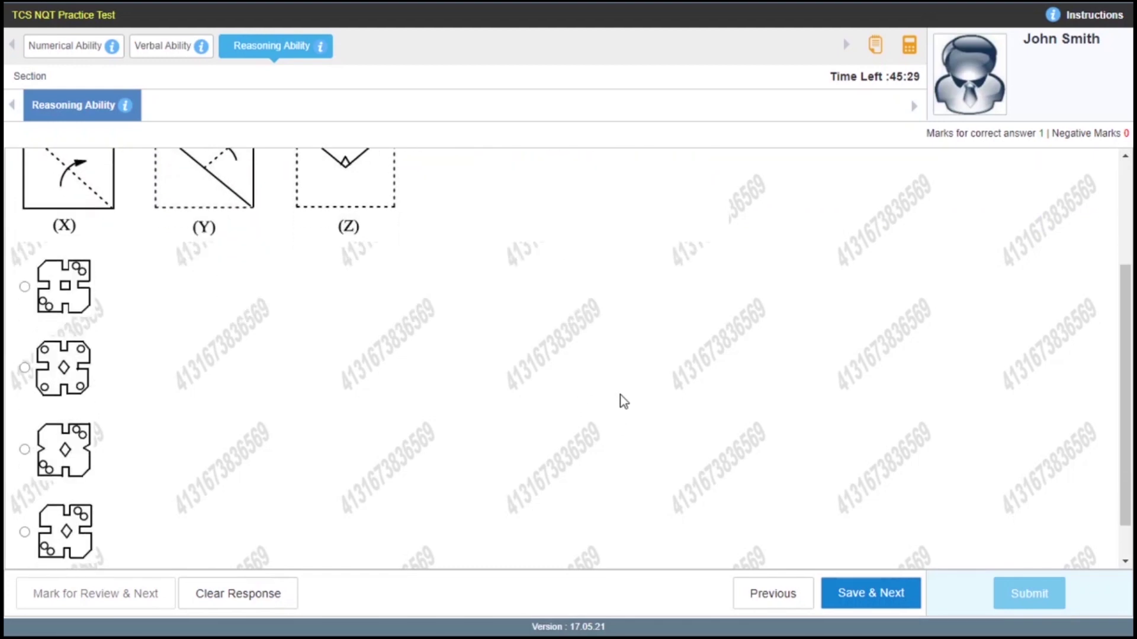
click(862, 594)
click(550, 357)
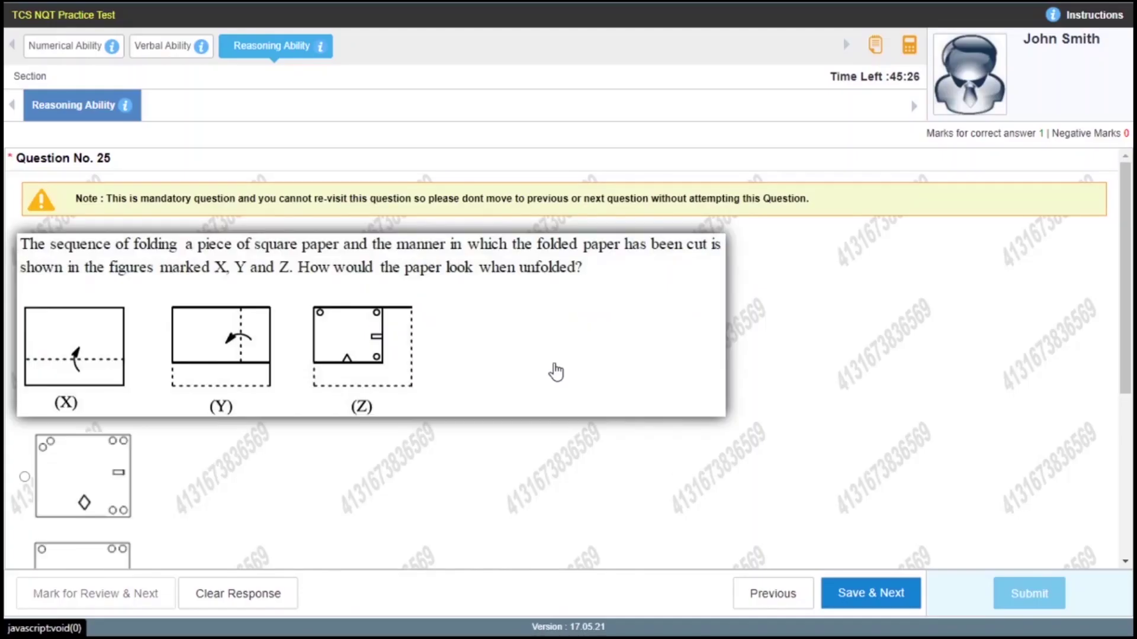
Look through the options of the paper folding question 25 and leave it unanswered to reach question 26.
scroll(822, 419, down, 2)
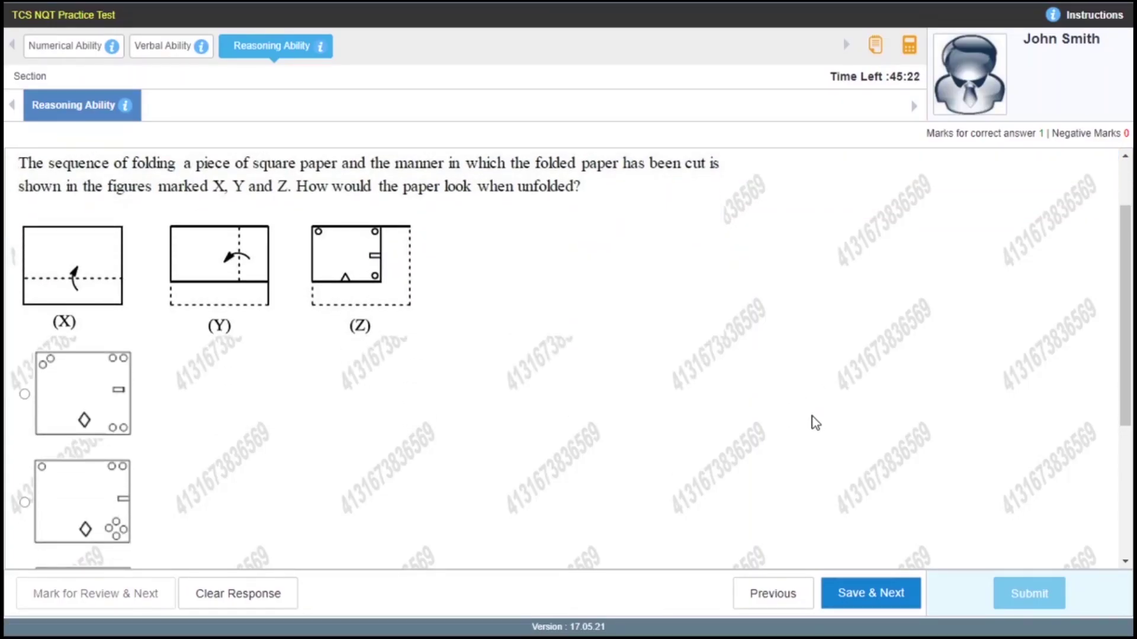
scroll(809, 422, down, 3)
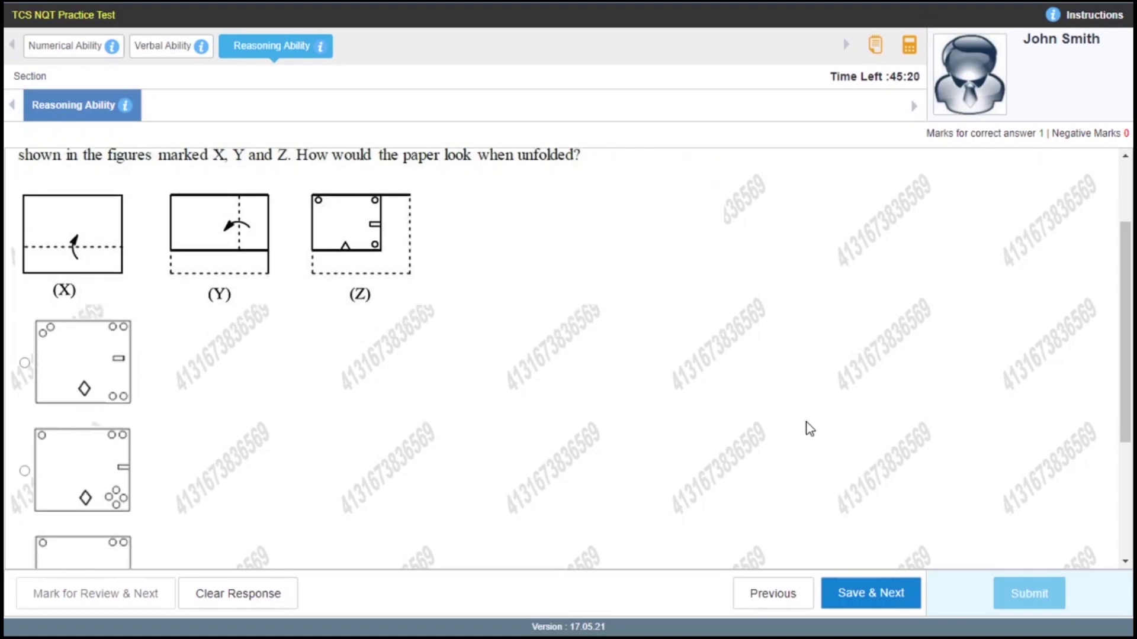
click(888, 595)
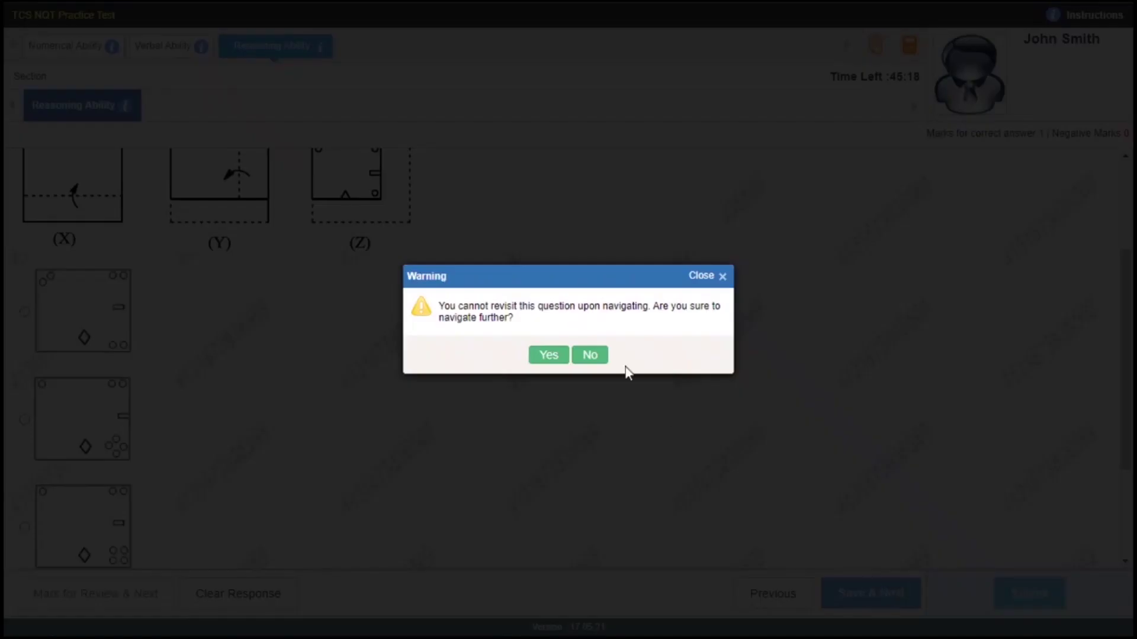
click(545, 355)
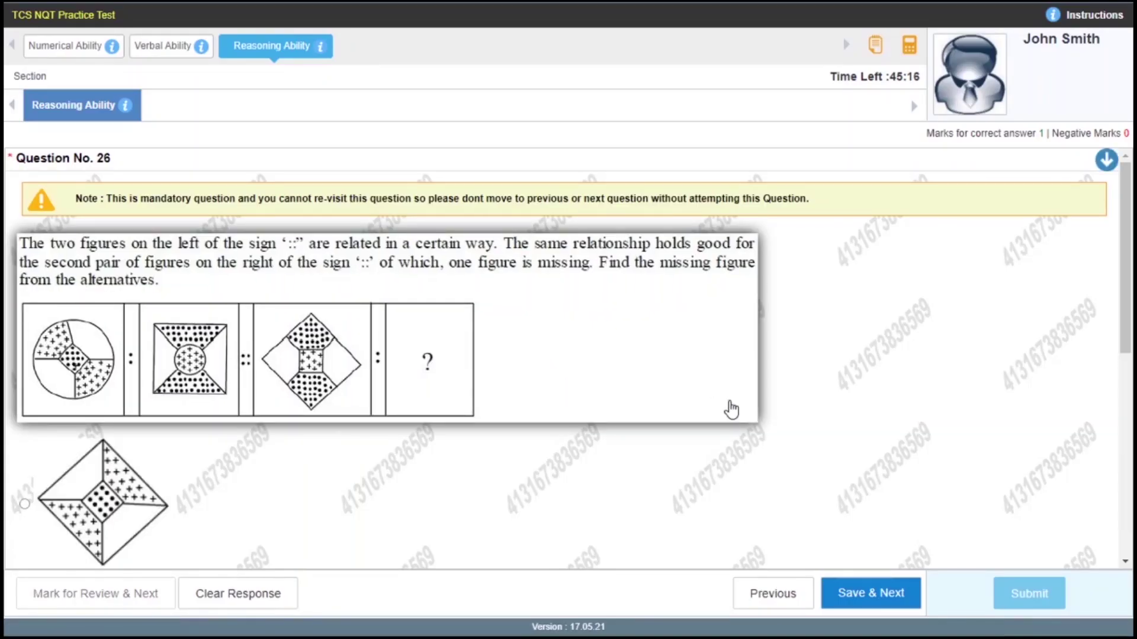
Look through all the alternatives of the missing figure question 26 and leave it unanswered to reach question 27.
scroll(727, 414, down, 3)
scroll(724, 424, down, 3)
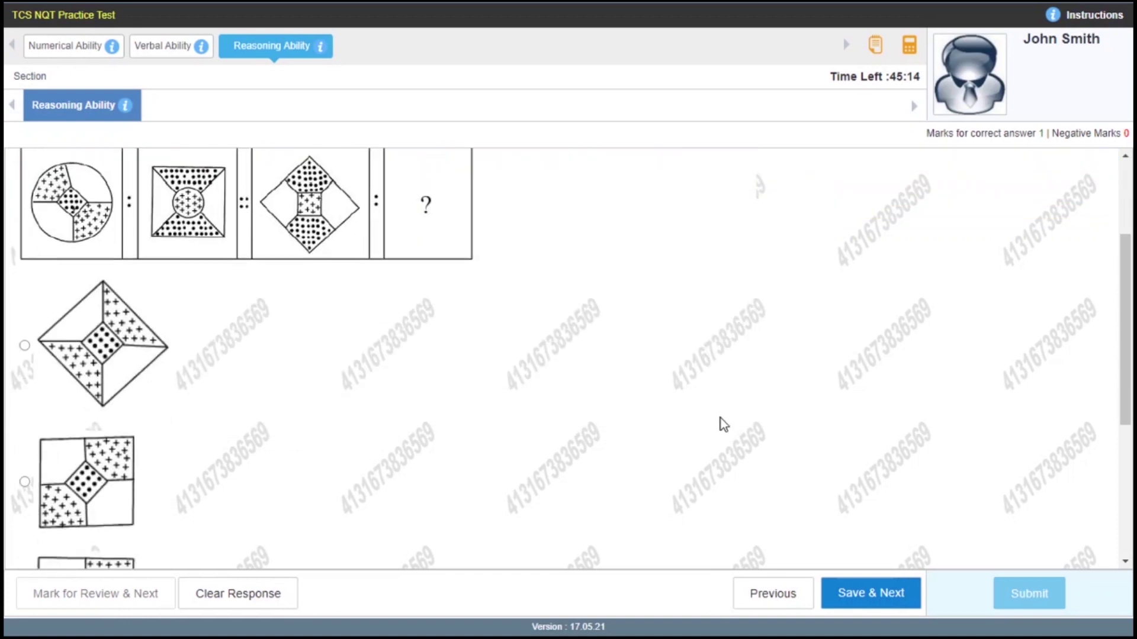
scroll(722, 425, down, 3)
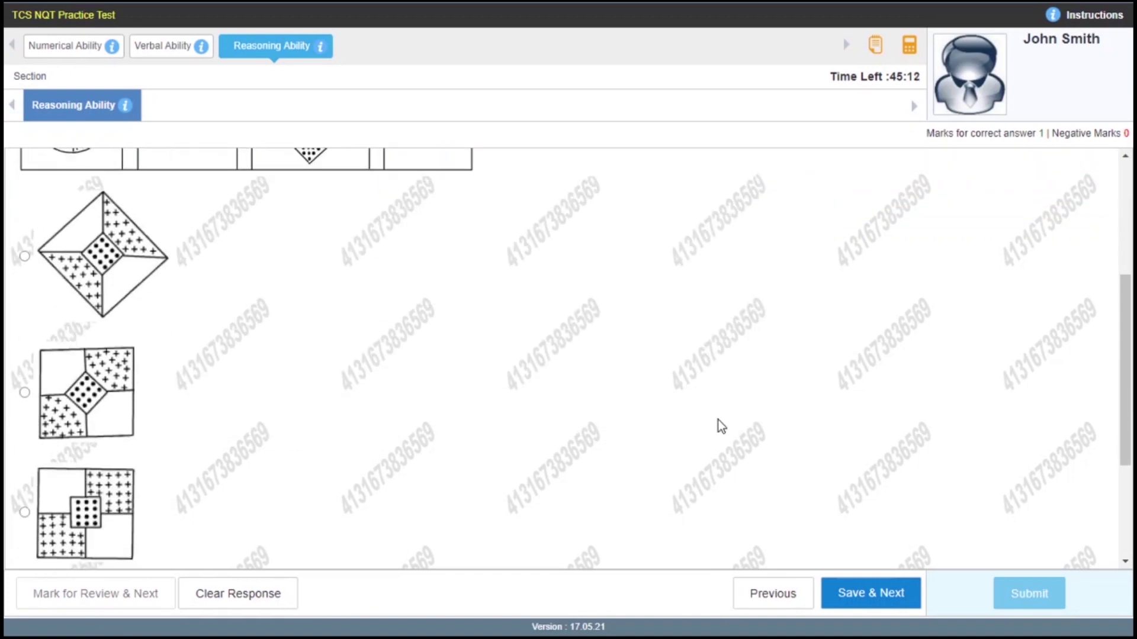
scroll(721, 426, down, 3)
scroll(722, 429, down, 3)
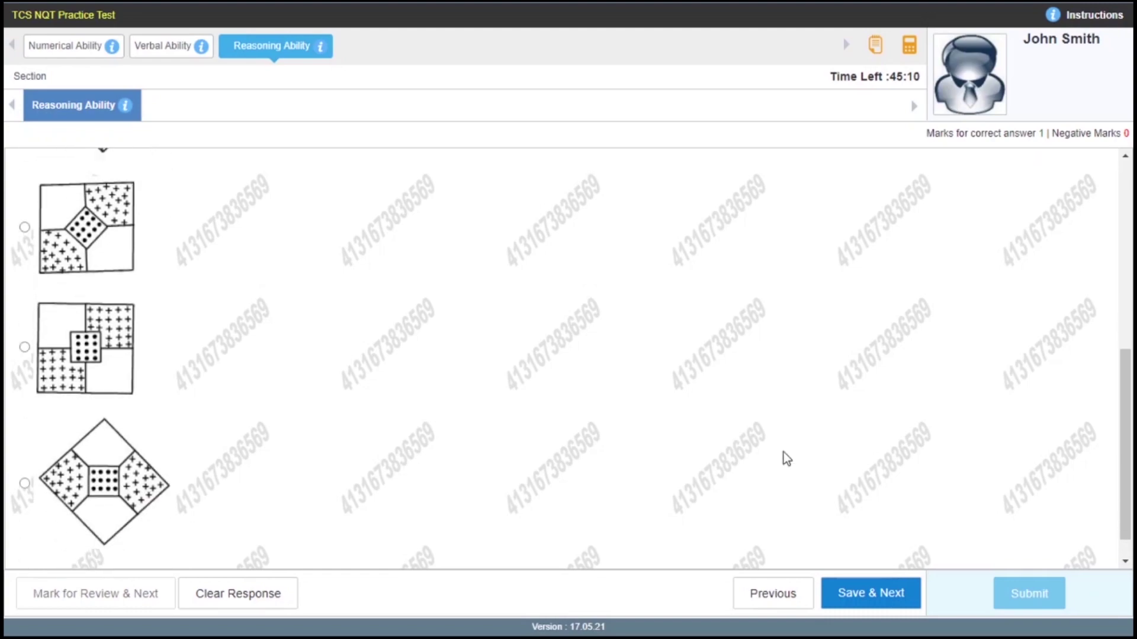
click(894, 593)
click(553, 355)
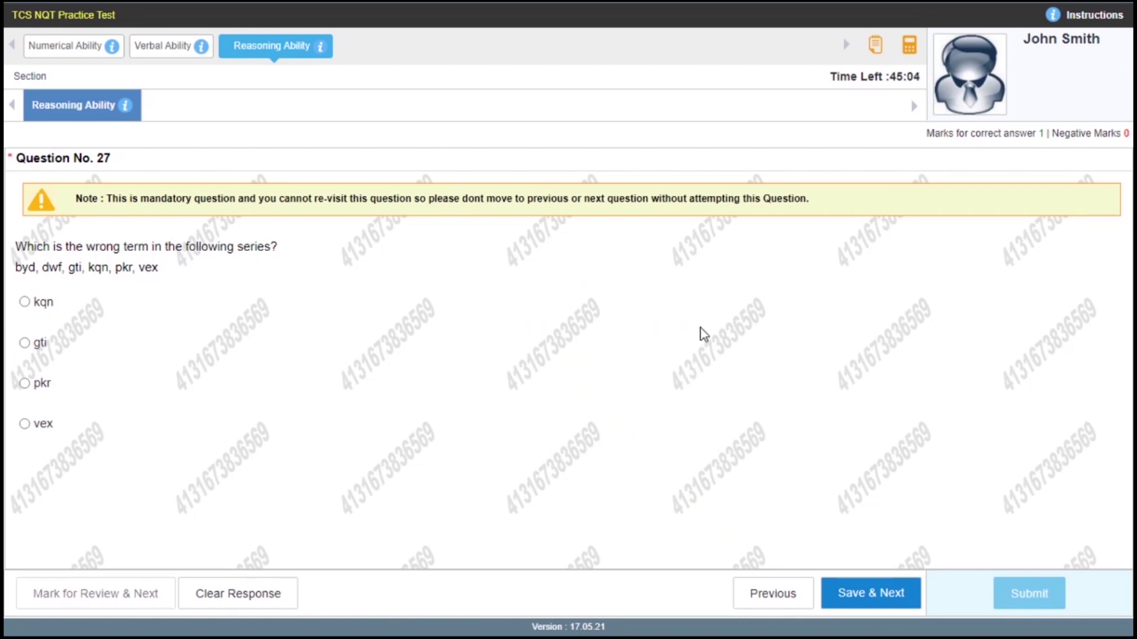
Leave the wrong series term question 27 and the number of sisters question 28 unanswered to reach question 29.
click(878, 594)
click(542, 356)
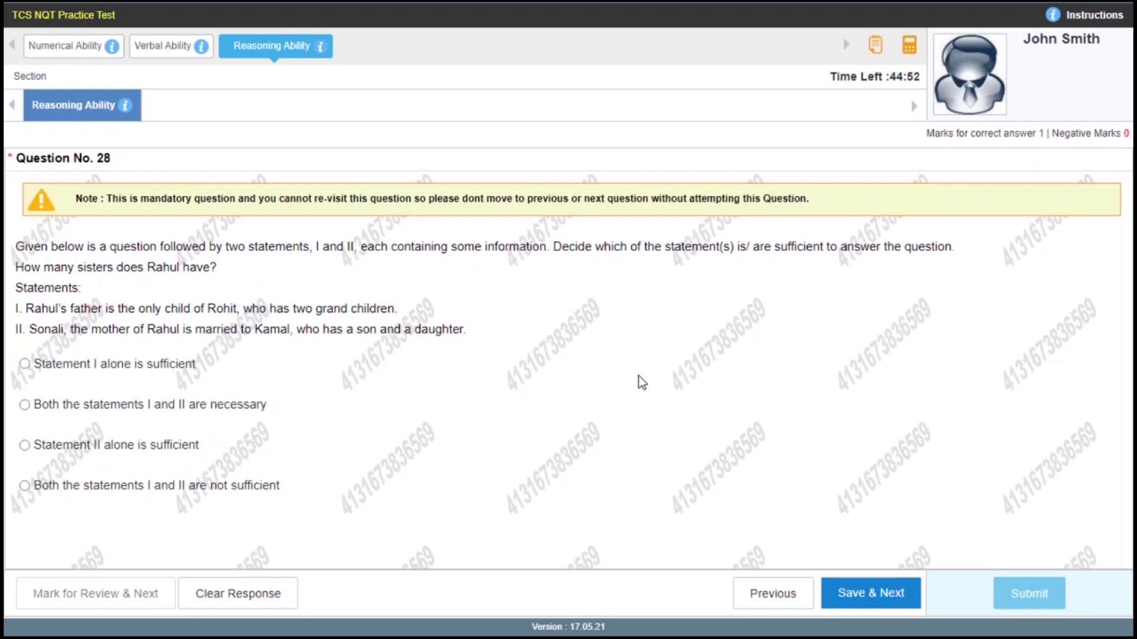
click(865, 592)
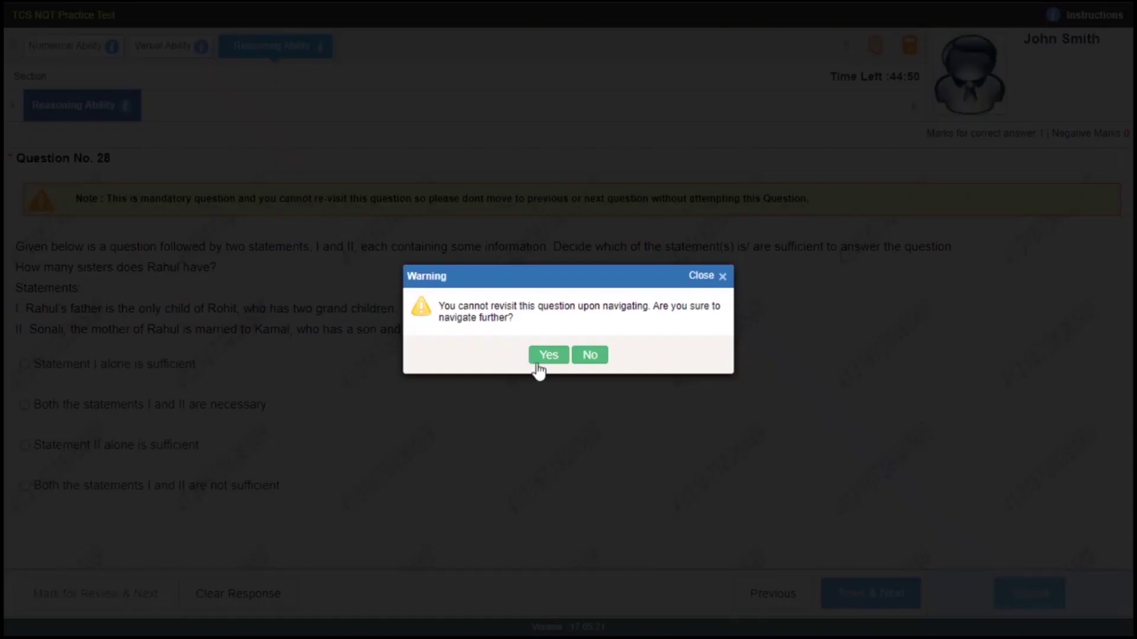
click(538, 364)
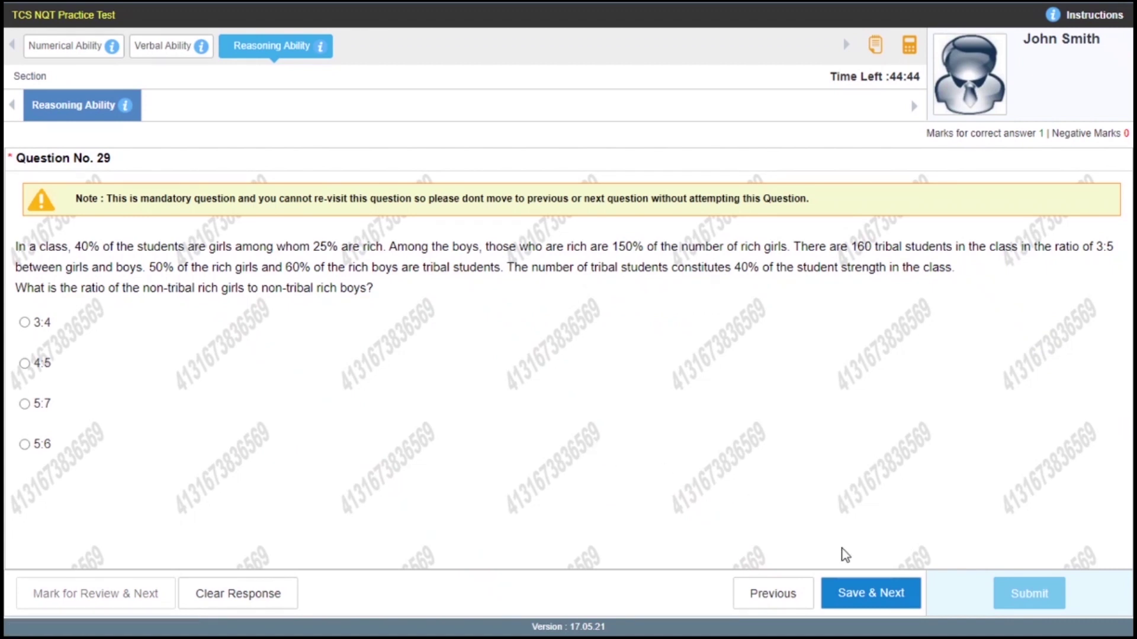
Leave the tribal students ratio question 29 and the four-statement conclusions question 30 unanswered and proceed to the exam summary.
click(858, 596)
click(542, 354)
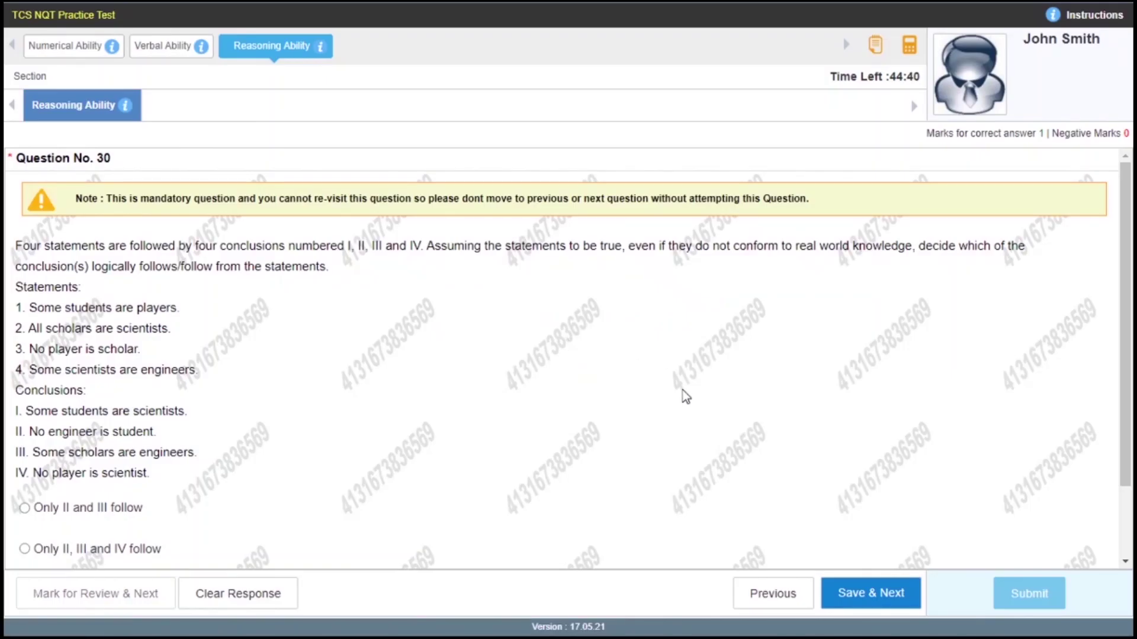
scroll(662, 371, down, 2)
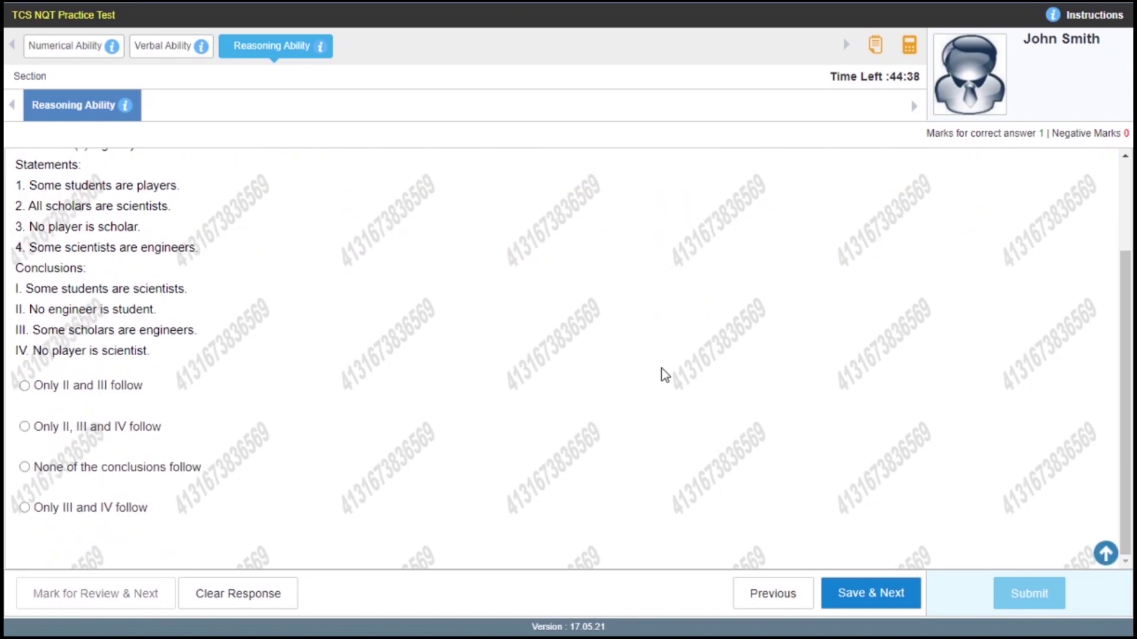
scroll(663, 373, up, 2)
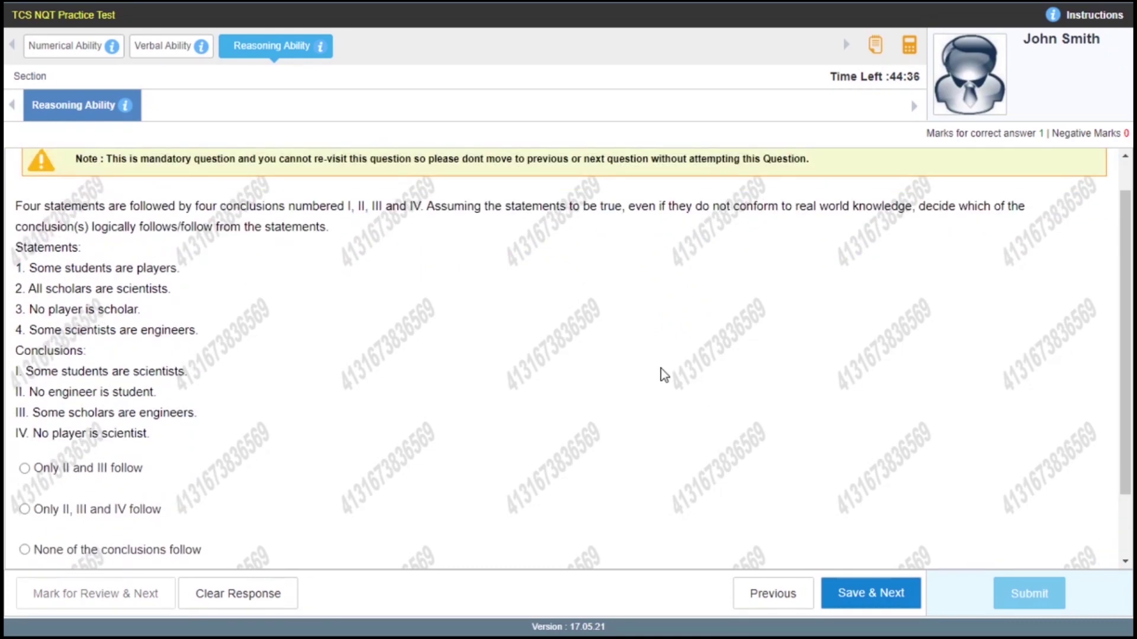
scroll(663, 374, down, 2)
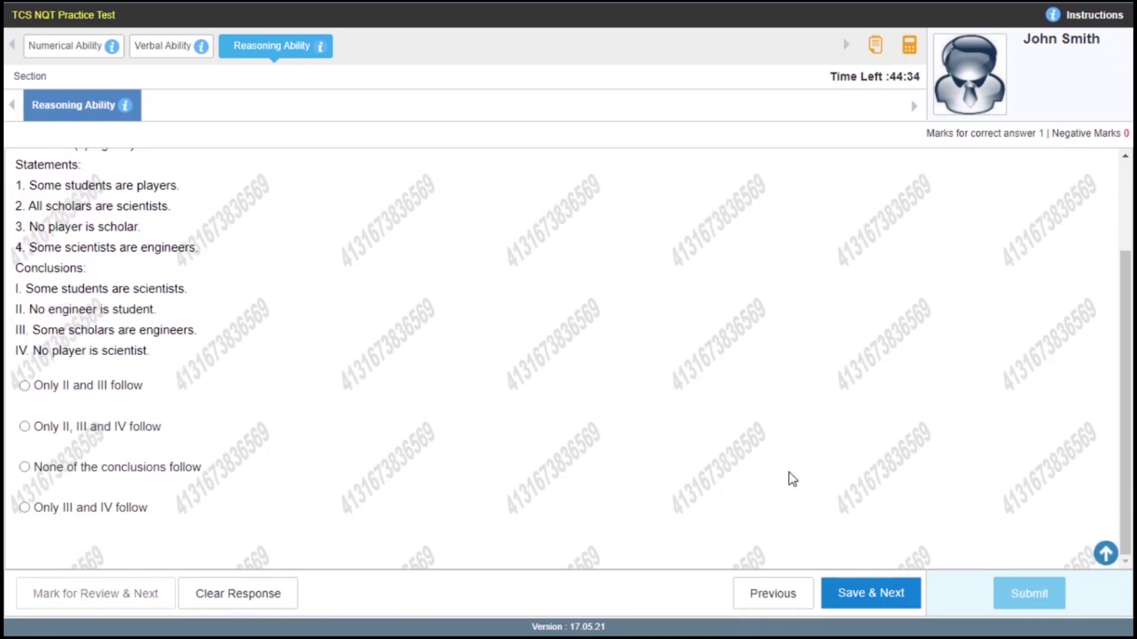
click(853, 594)
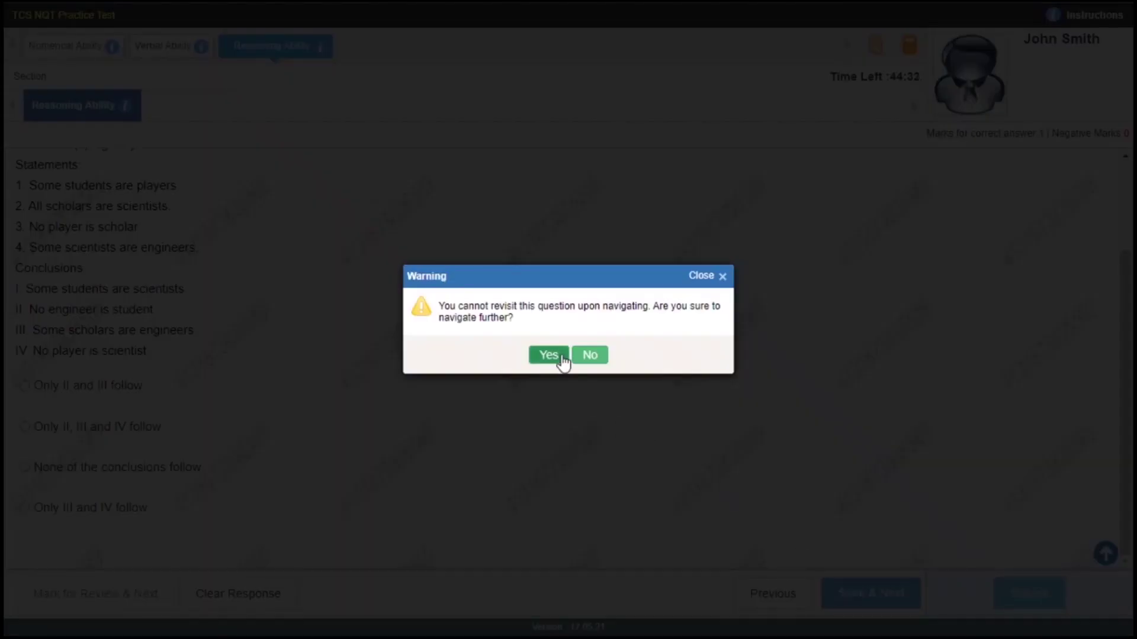
click(545, 353)
click(571, 387)
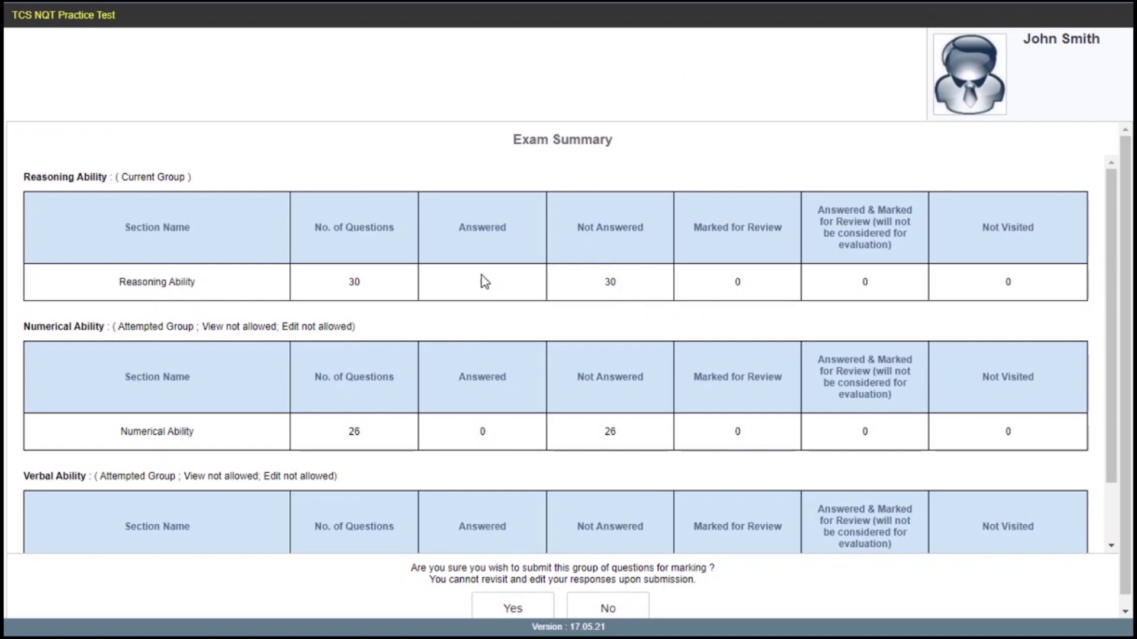
Check the section summaries, submit the Reasoning Ability group with the whole exam, and exit the exam.
scroll(481, 278, down, 2)
scroll(469, 299, up, 2)
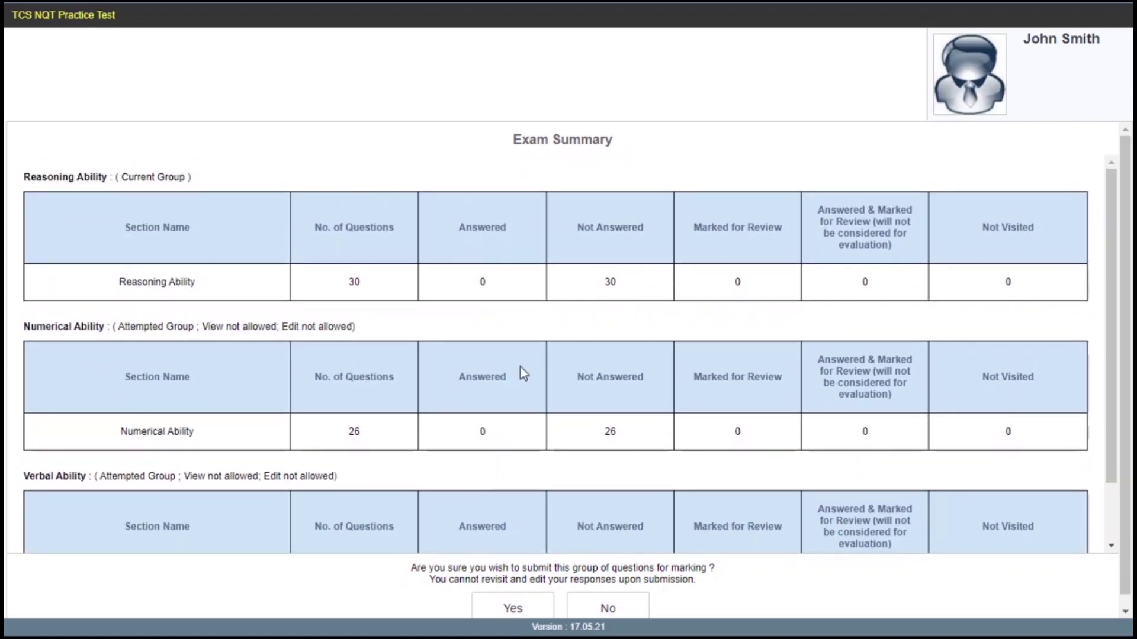
scroll(520, 367, down, 2)
scroll(528, 348, up, 2)
scroll(389, 290, down, 2)
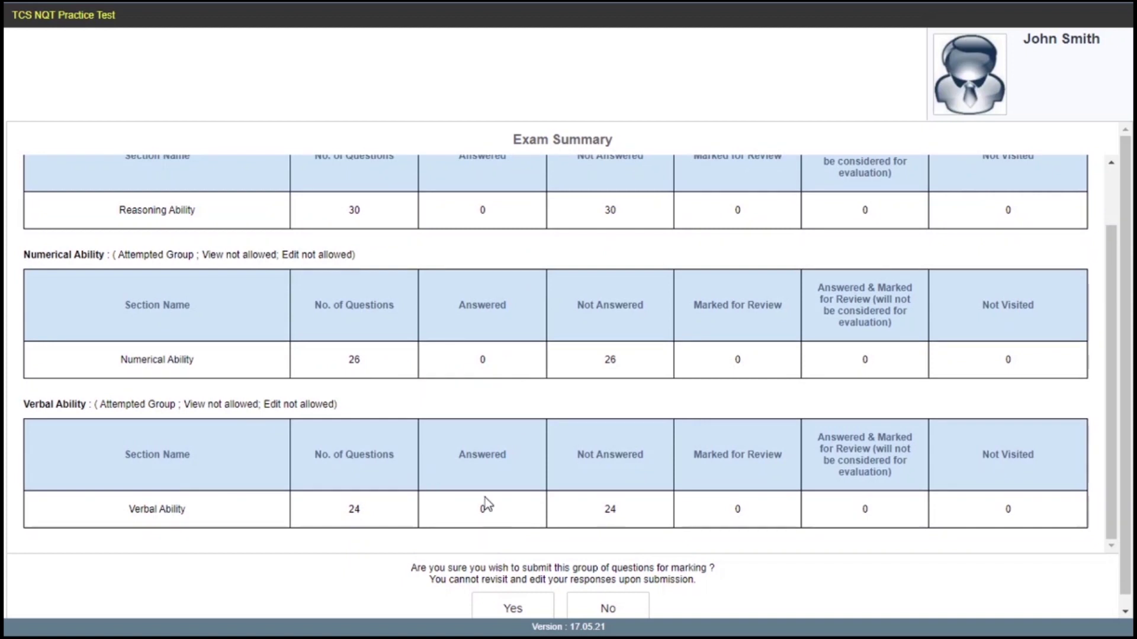
click(517, 605)
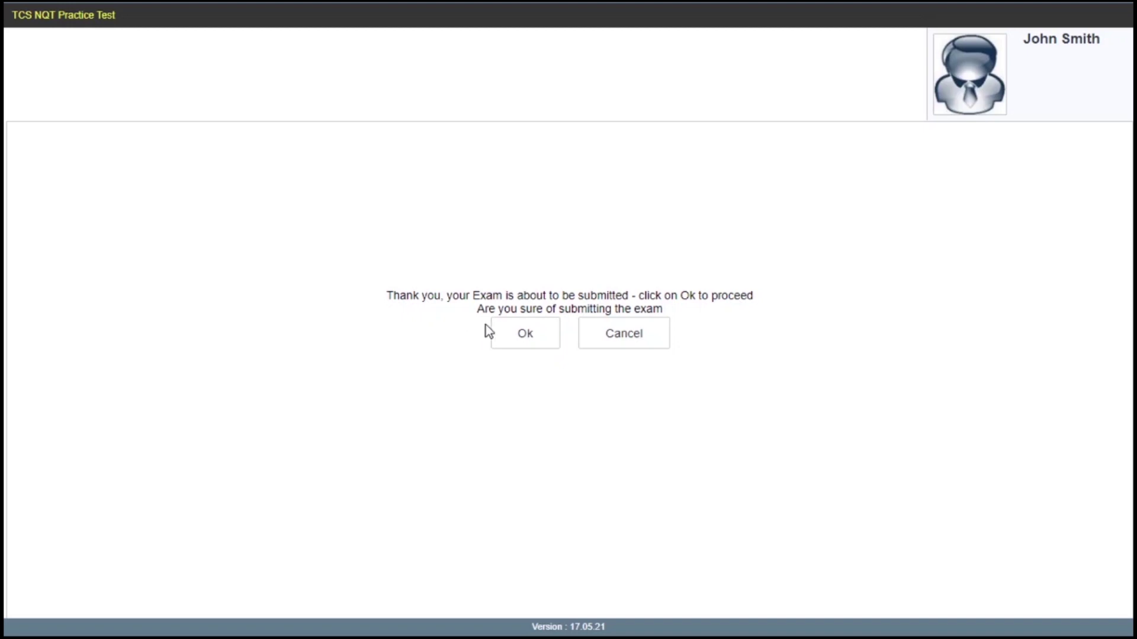
click(507, 342)
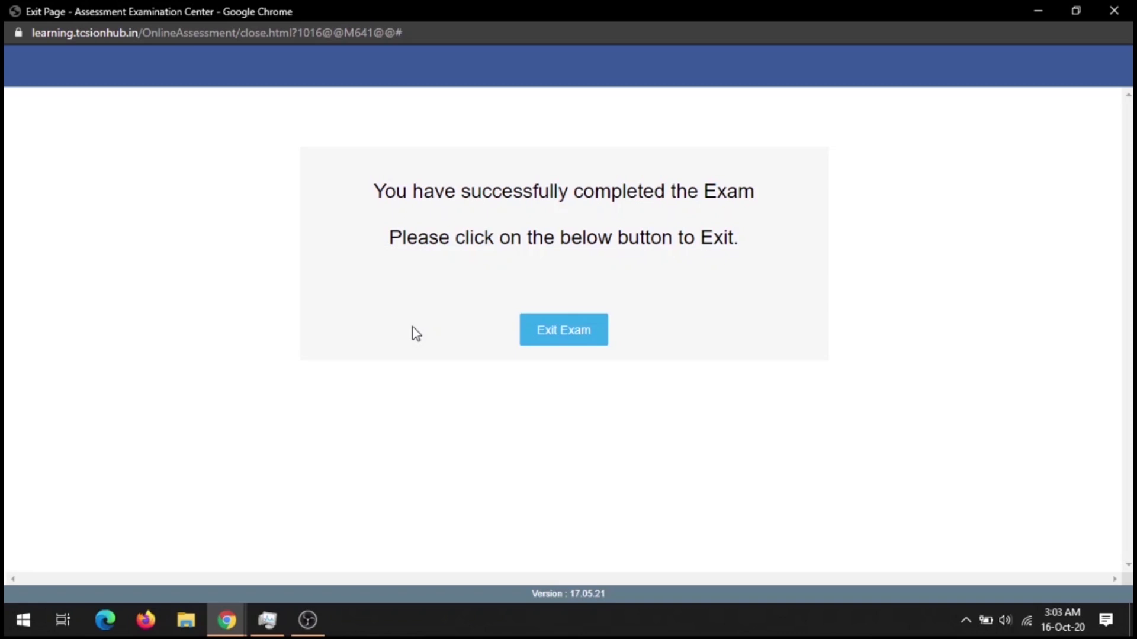
click(539, 330)
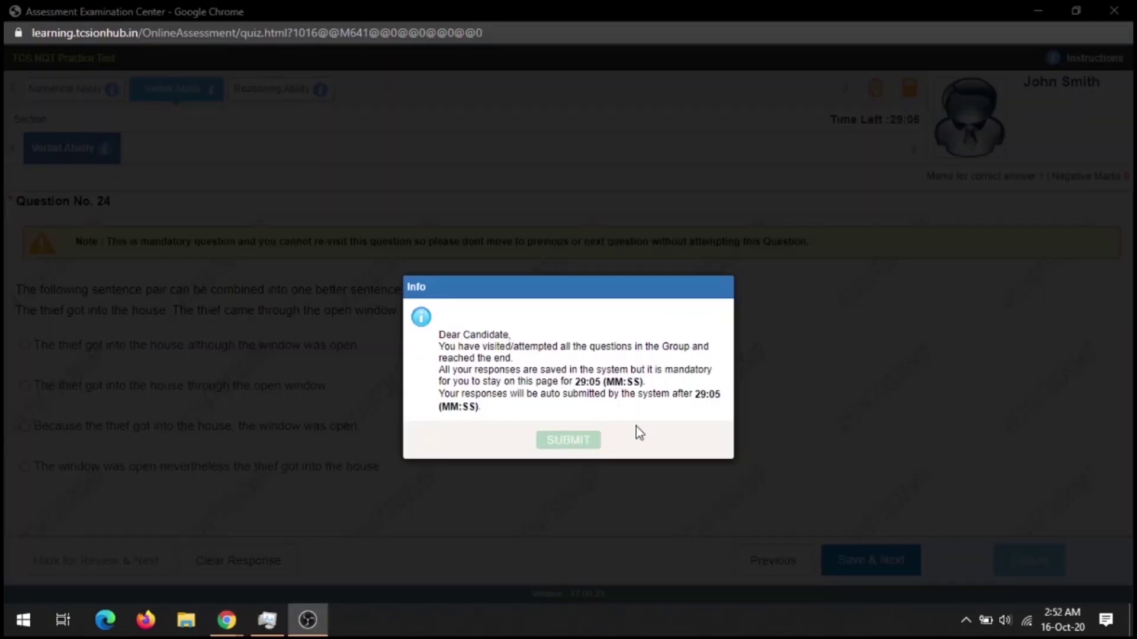
Enable early submission of the finished Verbal Ability group by navigating past question 24, and open its exam summary.
click(578, 11)
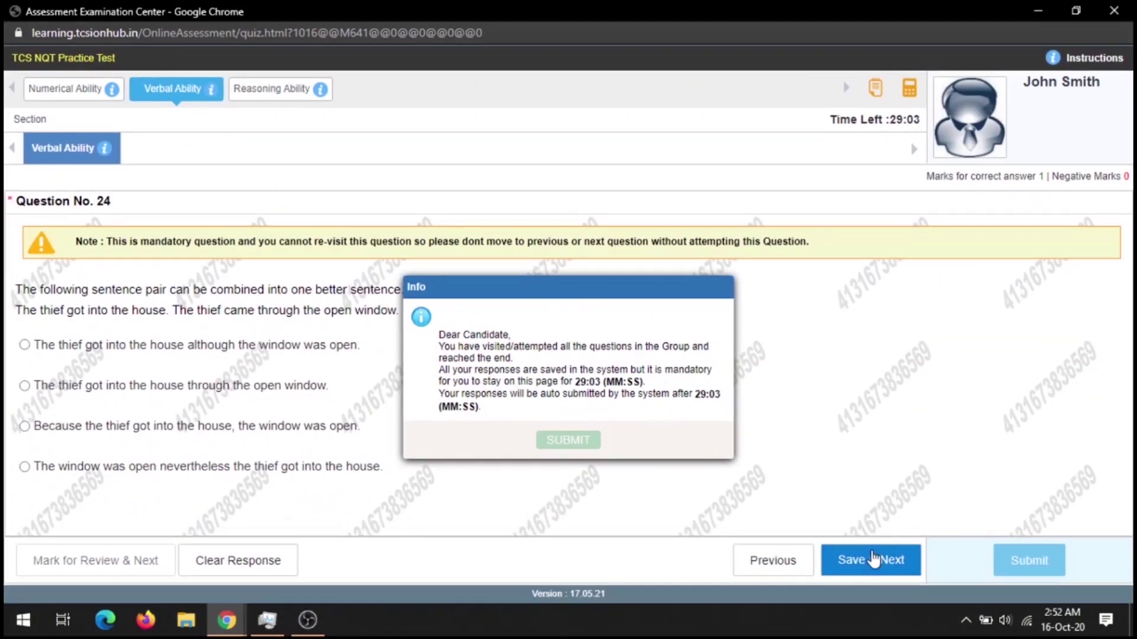
click(870, 559)
click(549, 360)
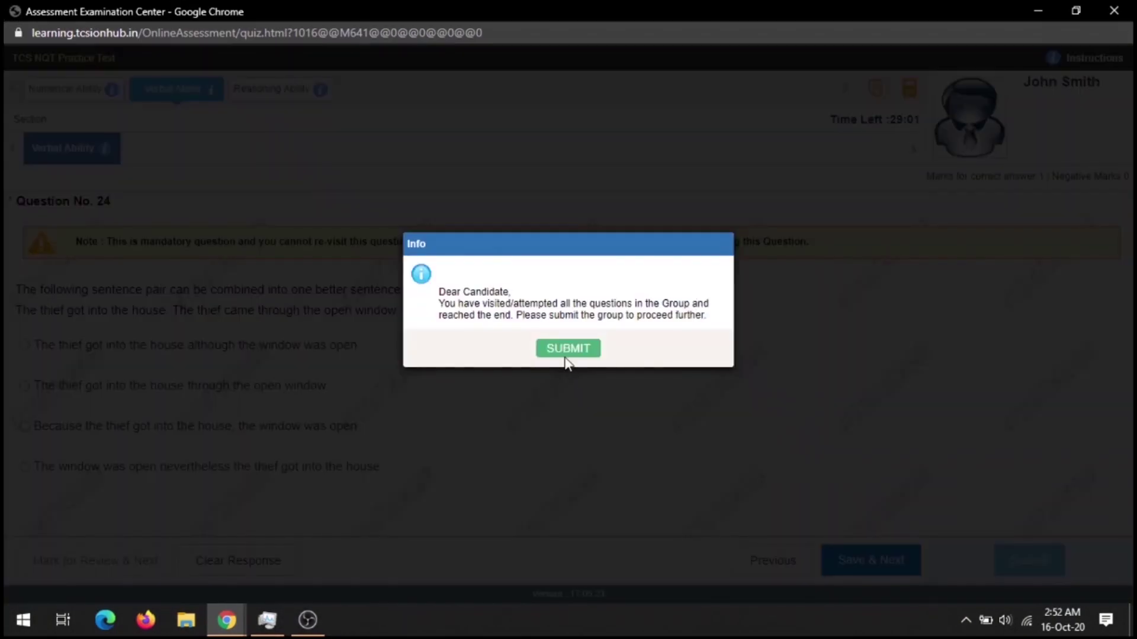
click(573, 10)
click(871, 559)
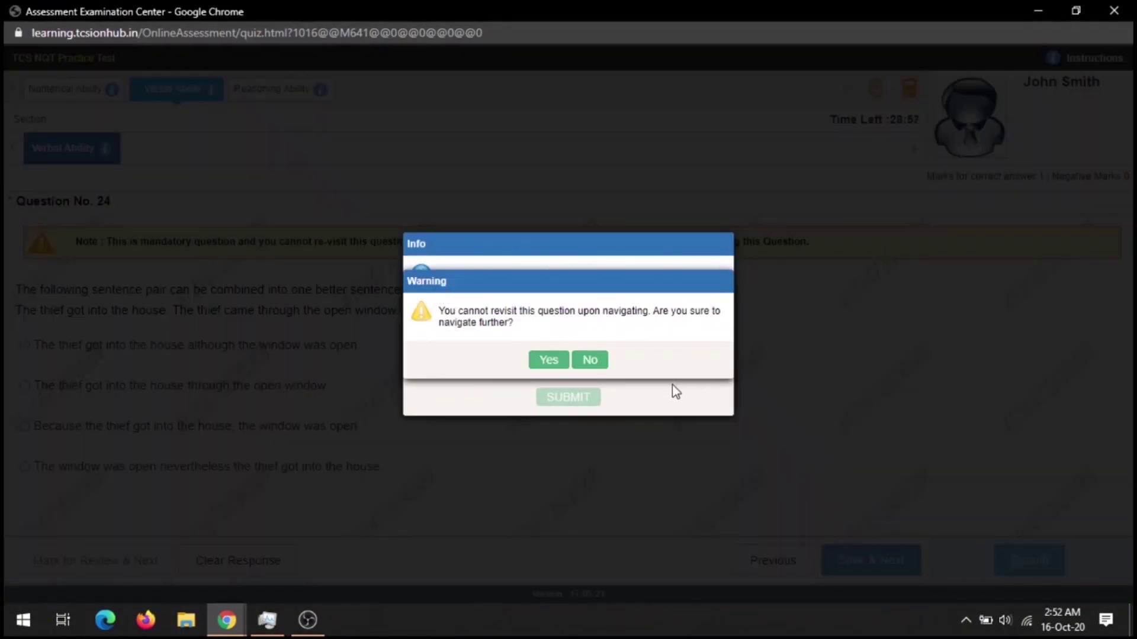
click(546, 359)
click(562, 354)
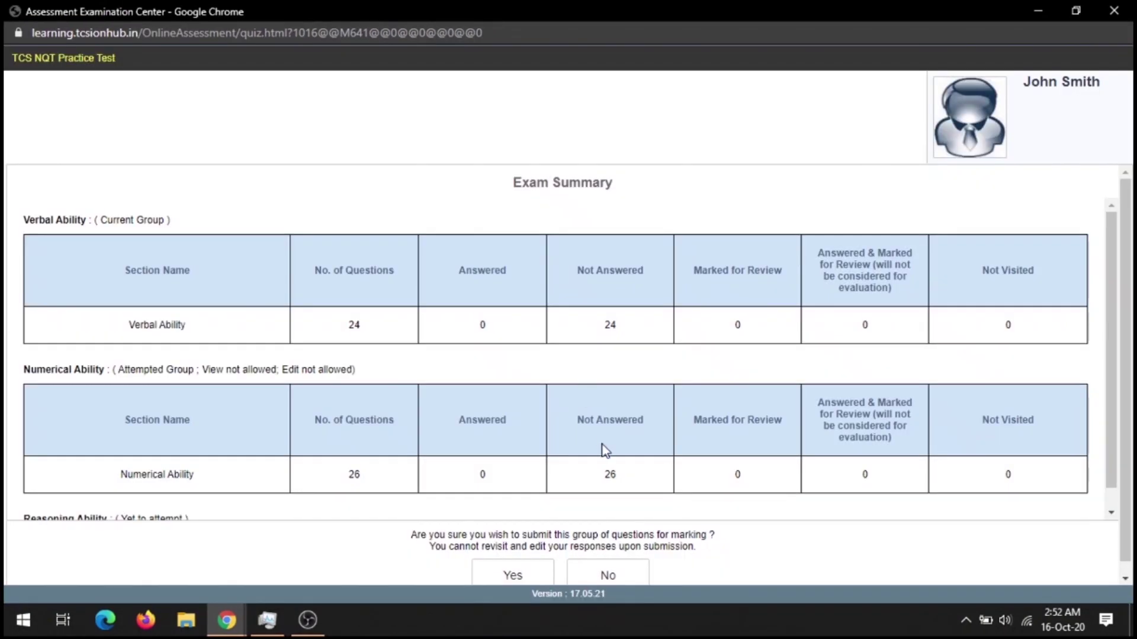
Submit the Verbal Ability group for marking and confirm it to start the Reasoning Ability section.
scroll(602, 449, down, 1)
click(515, 563)
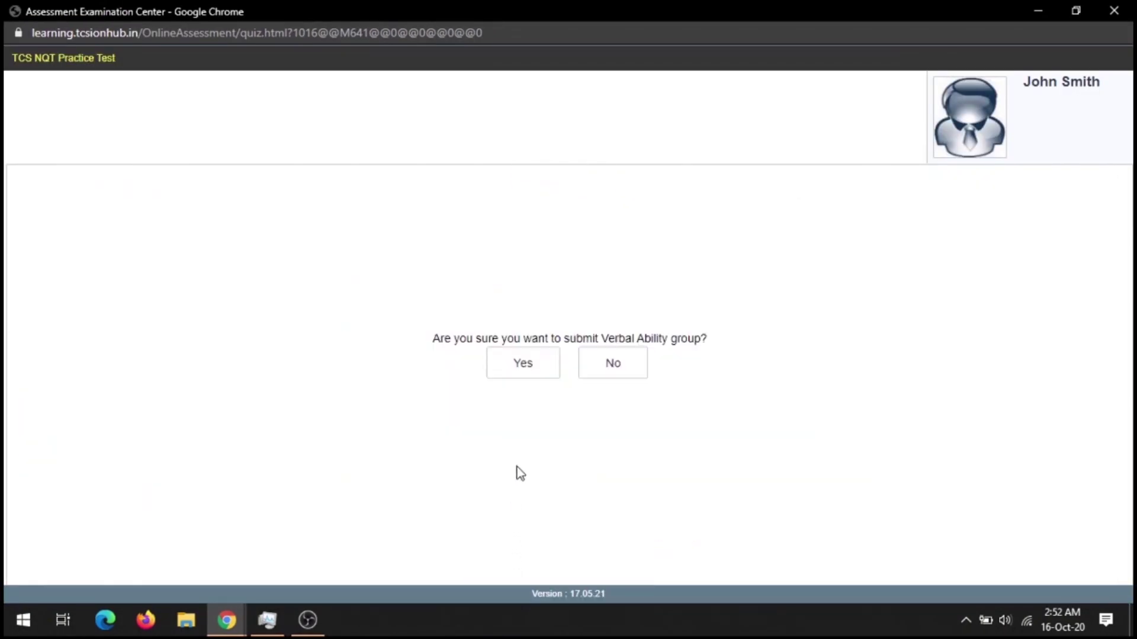
click(531, 365)
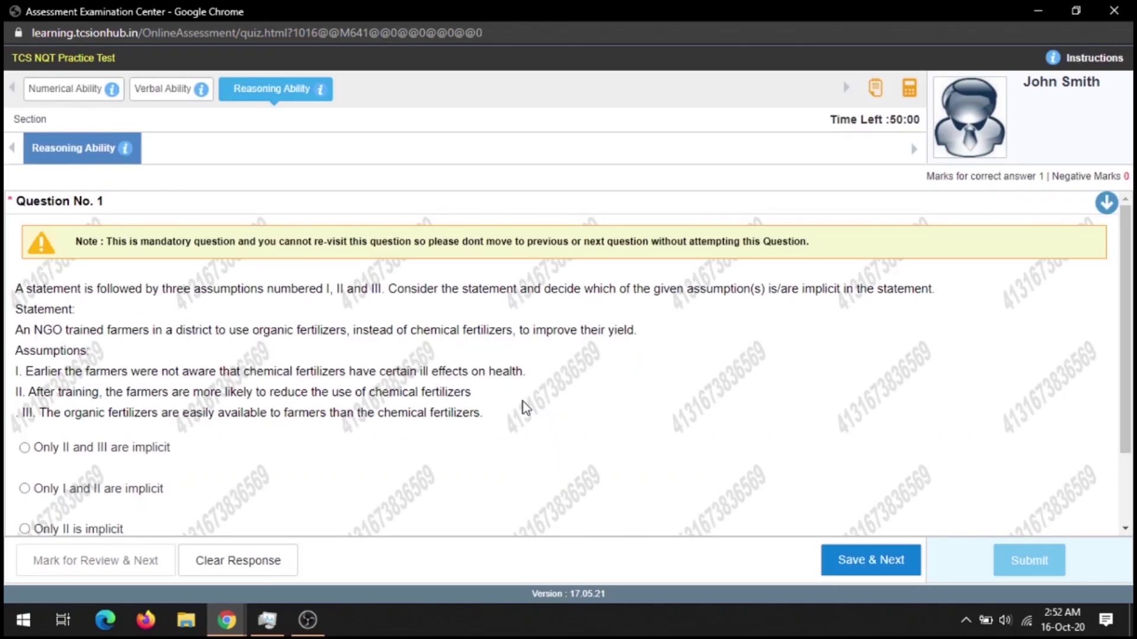